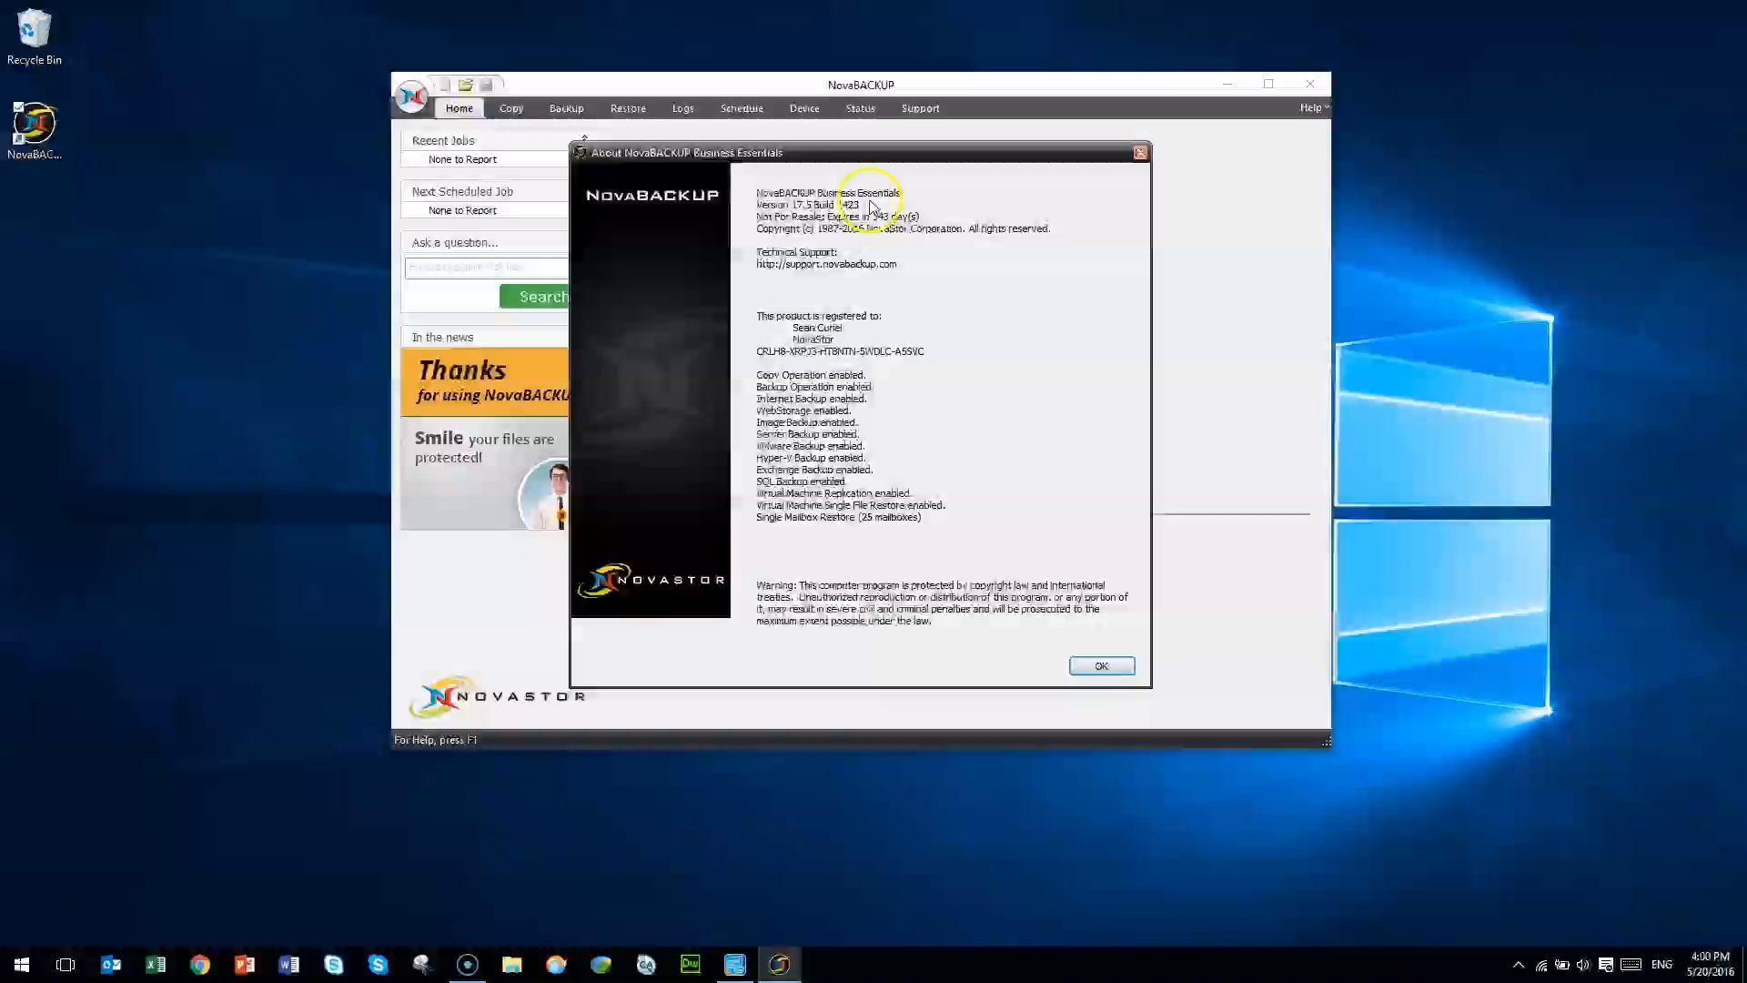
- Close the version information window and look over the home page and the copy job page
left_click(1141, 152)
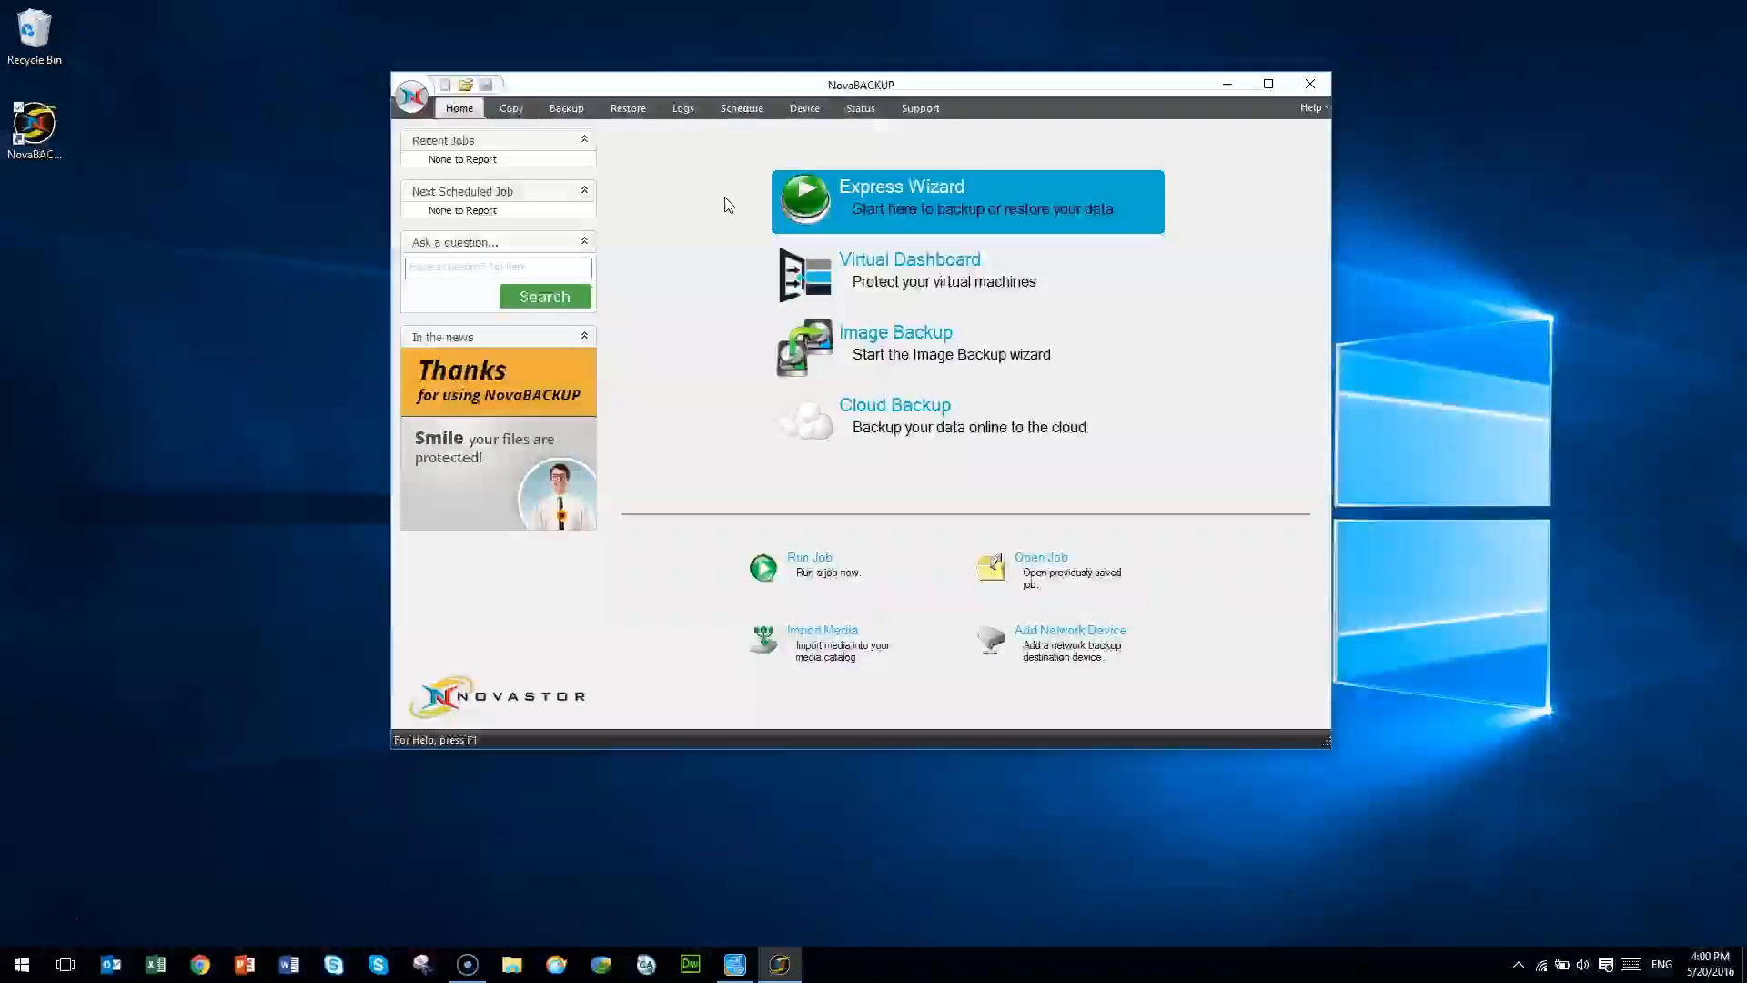
left_click(511, 107)
left_click(460, 108)
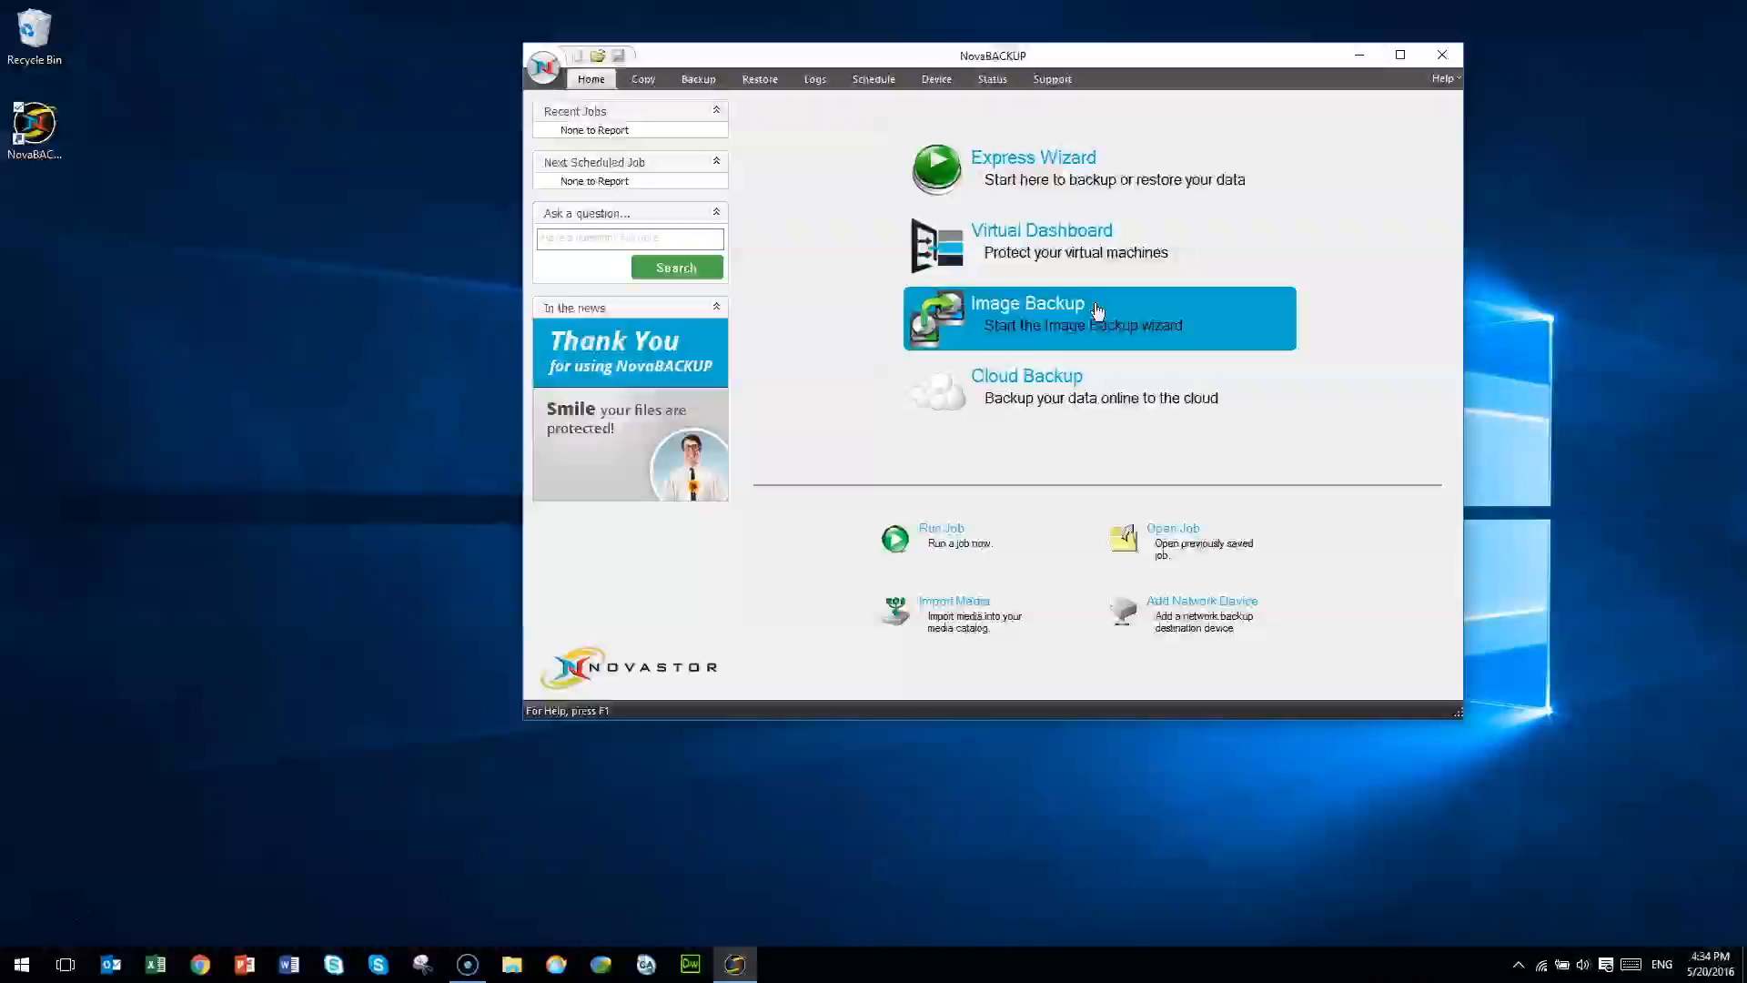
left_click(1095, 382)
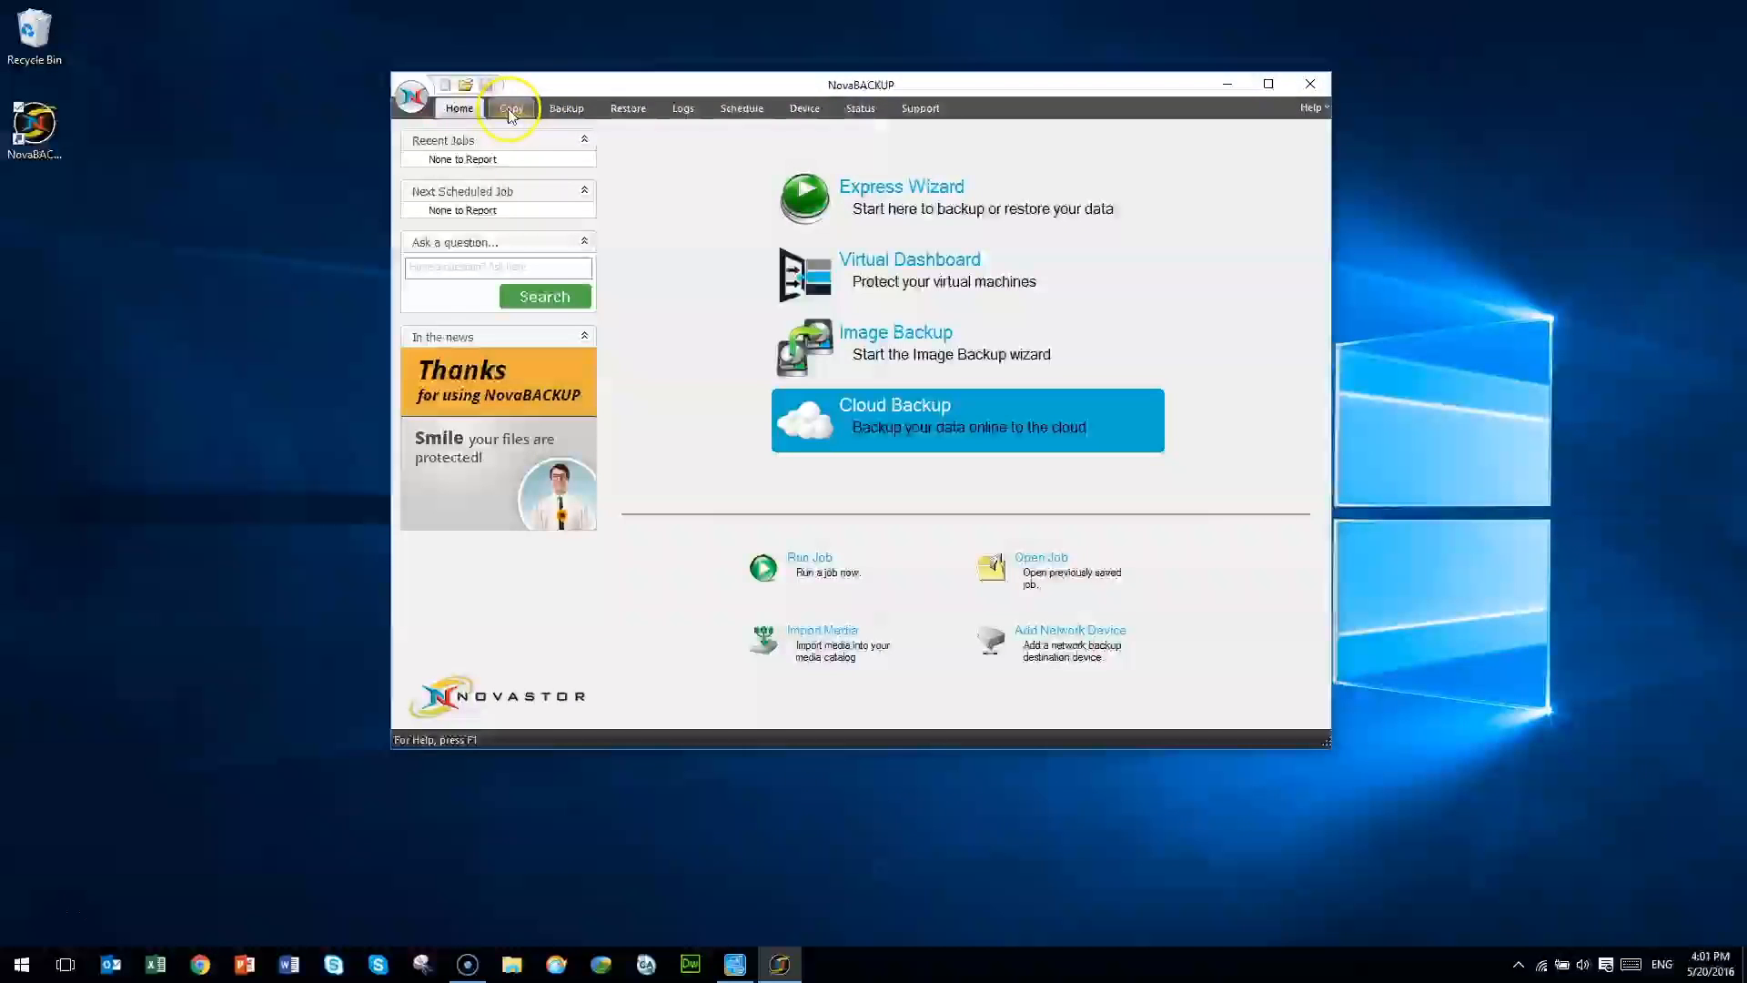
left_click(510, 110)
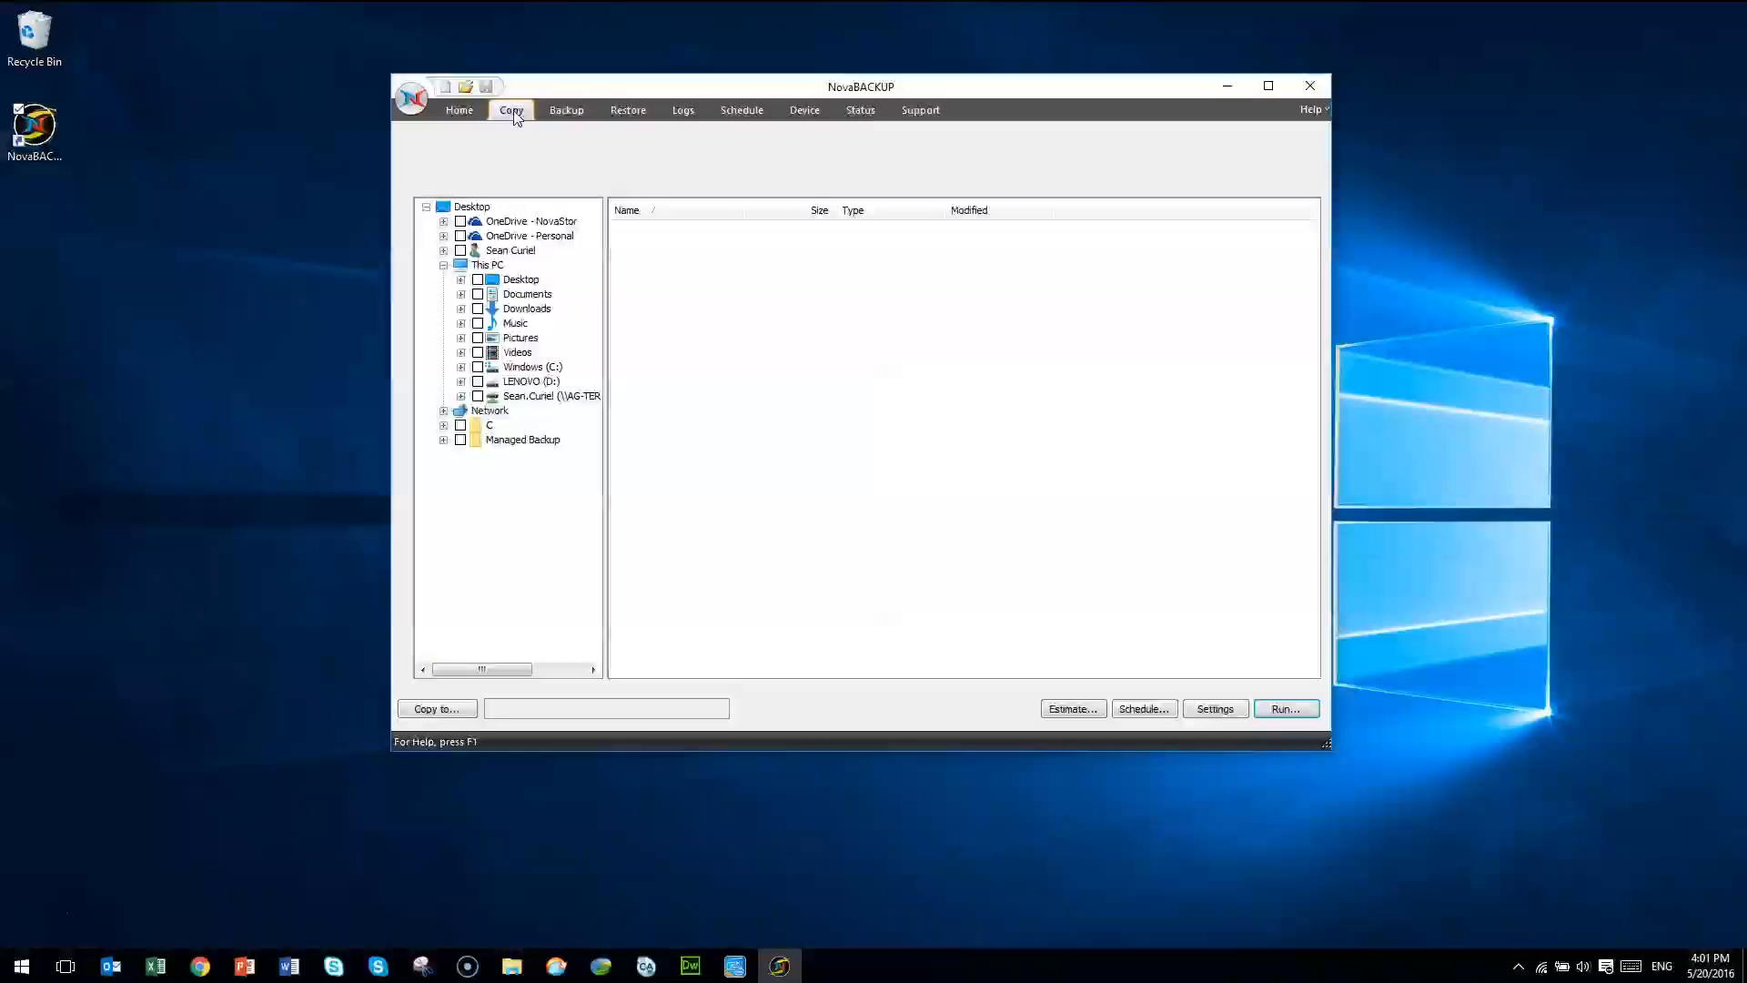
- Name the backup job "weekly full backup"
left_click(566, 109)
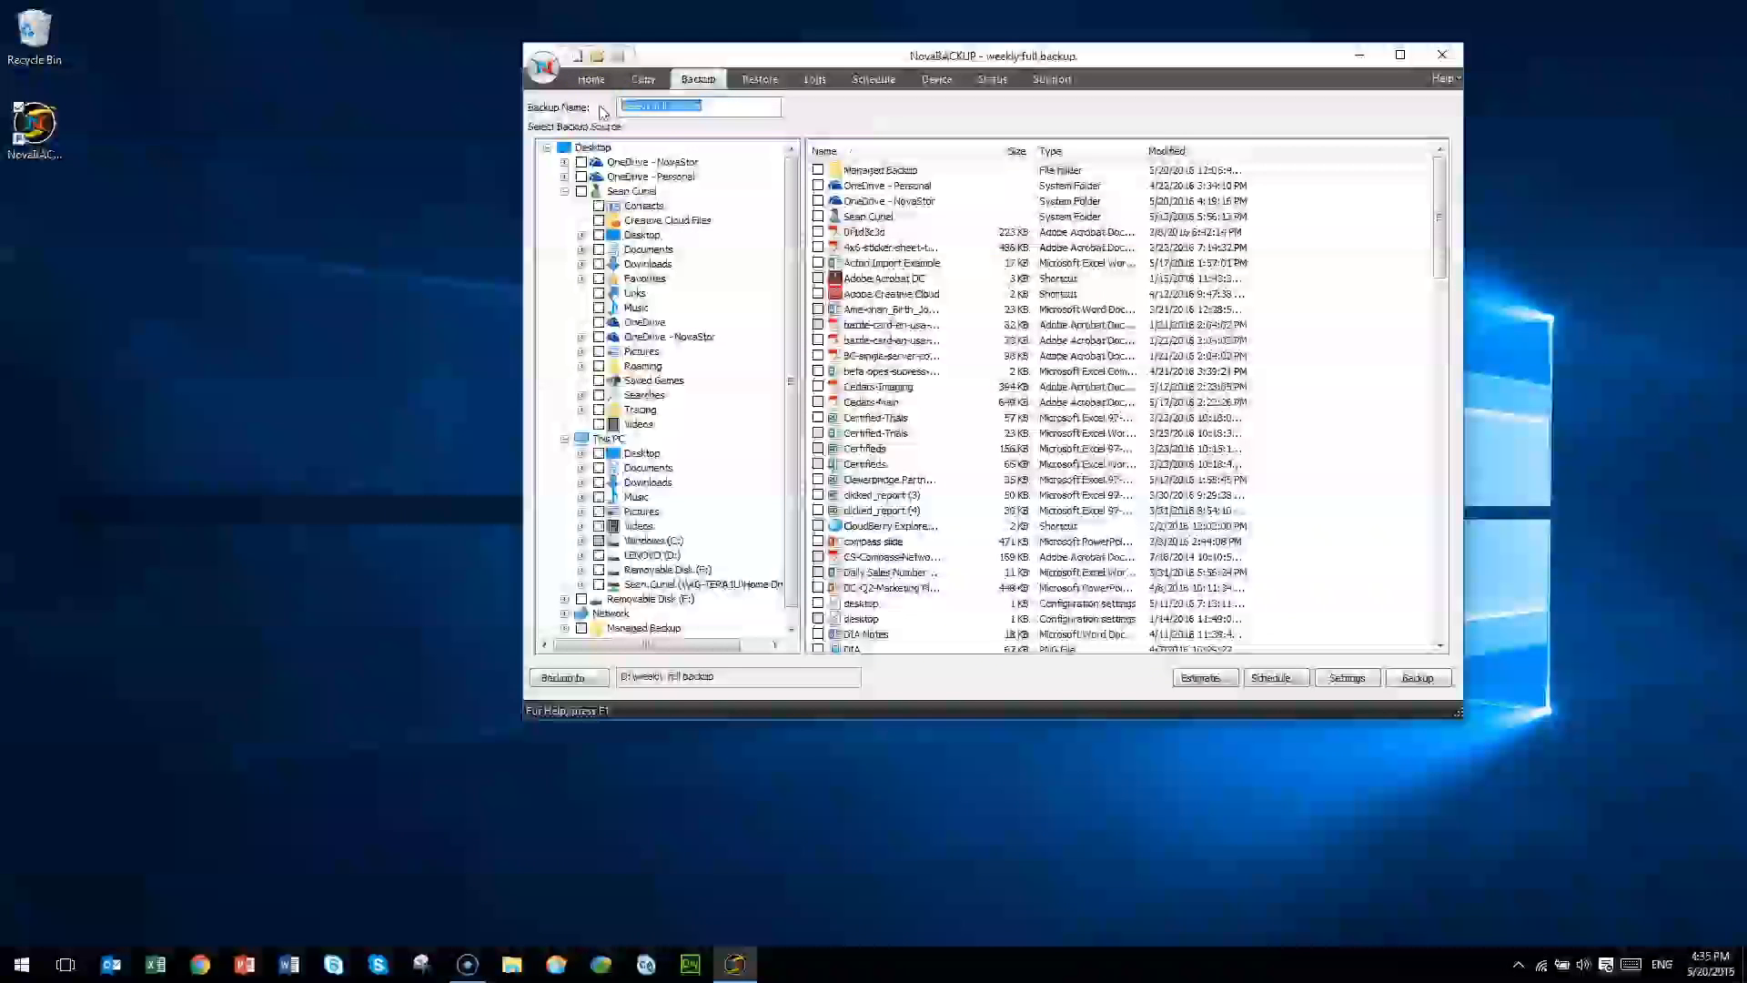
key("Delete")
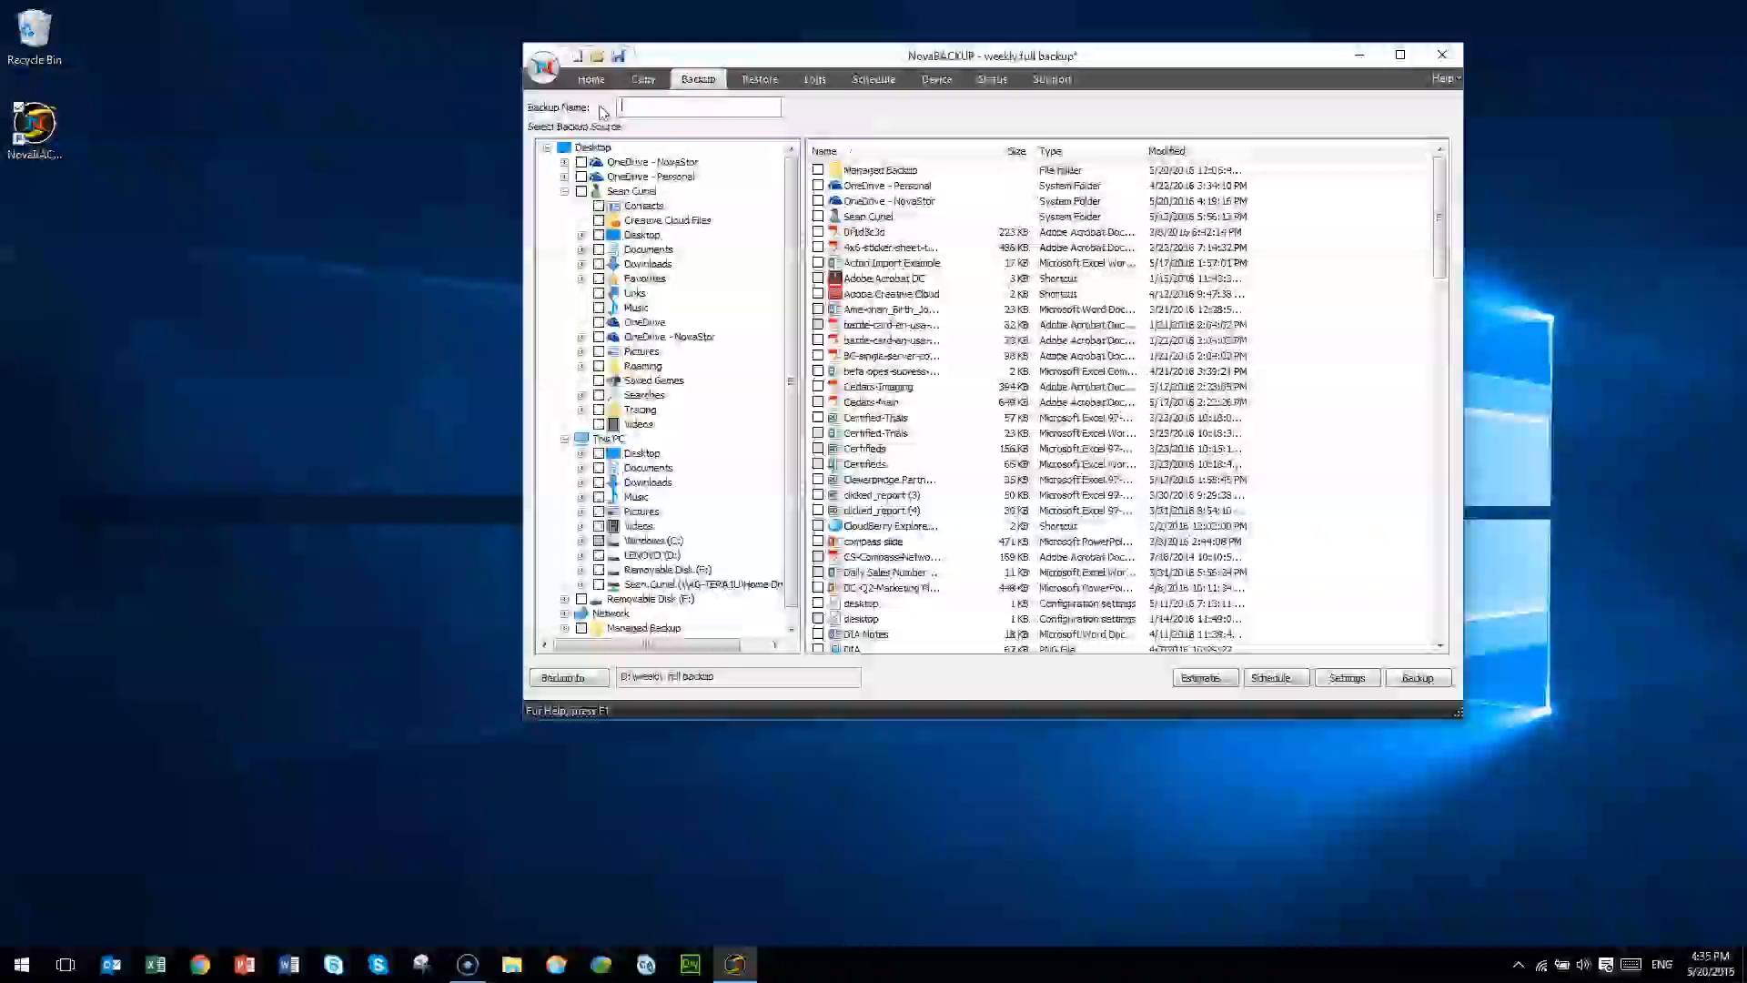
left_click(642, 115)
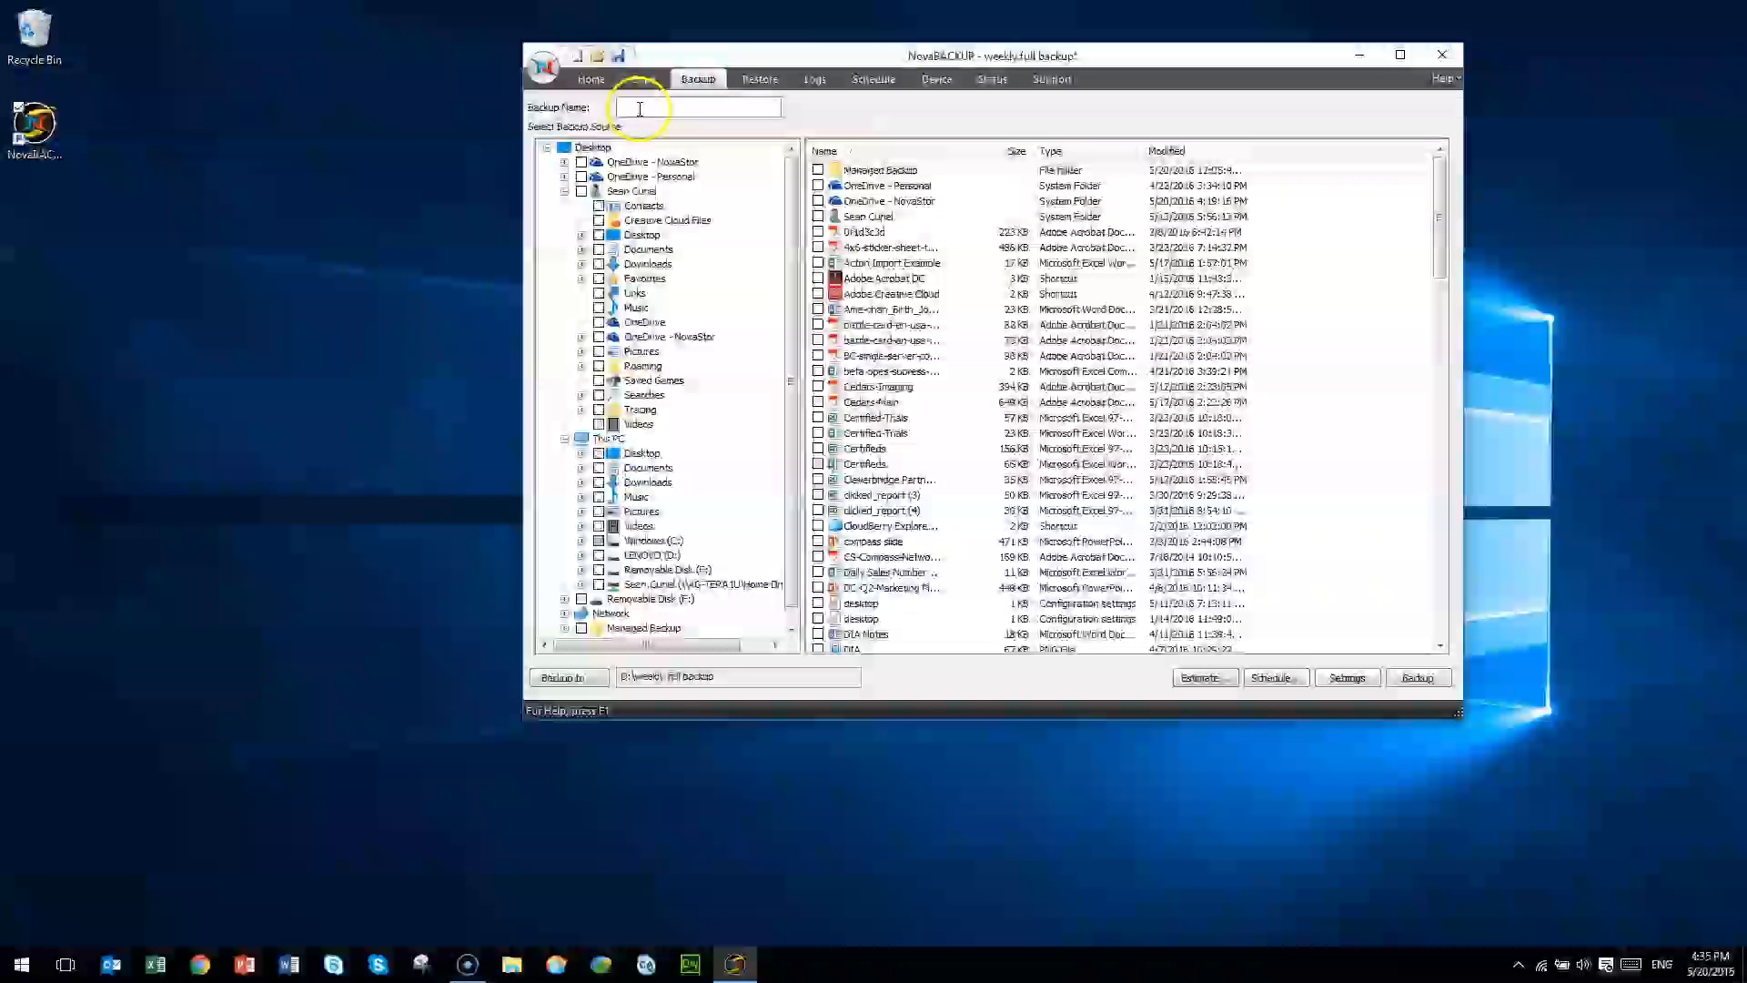
type("we")
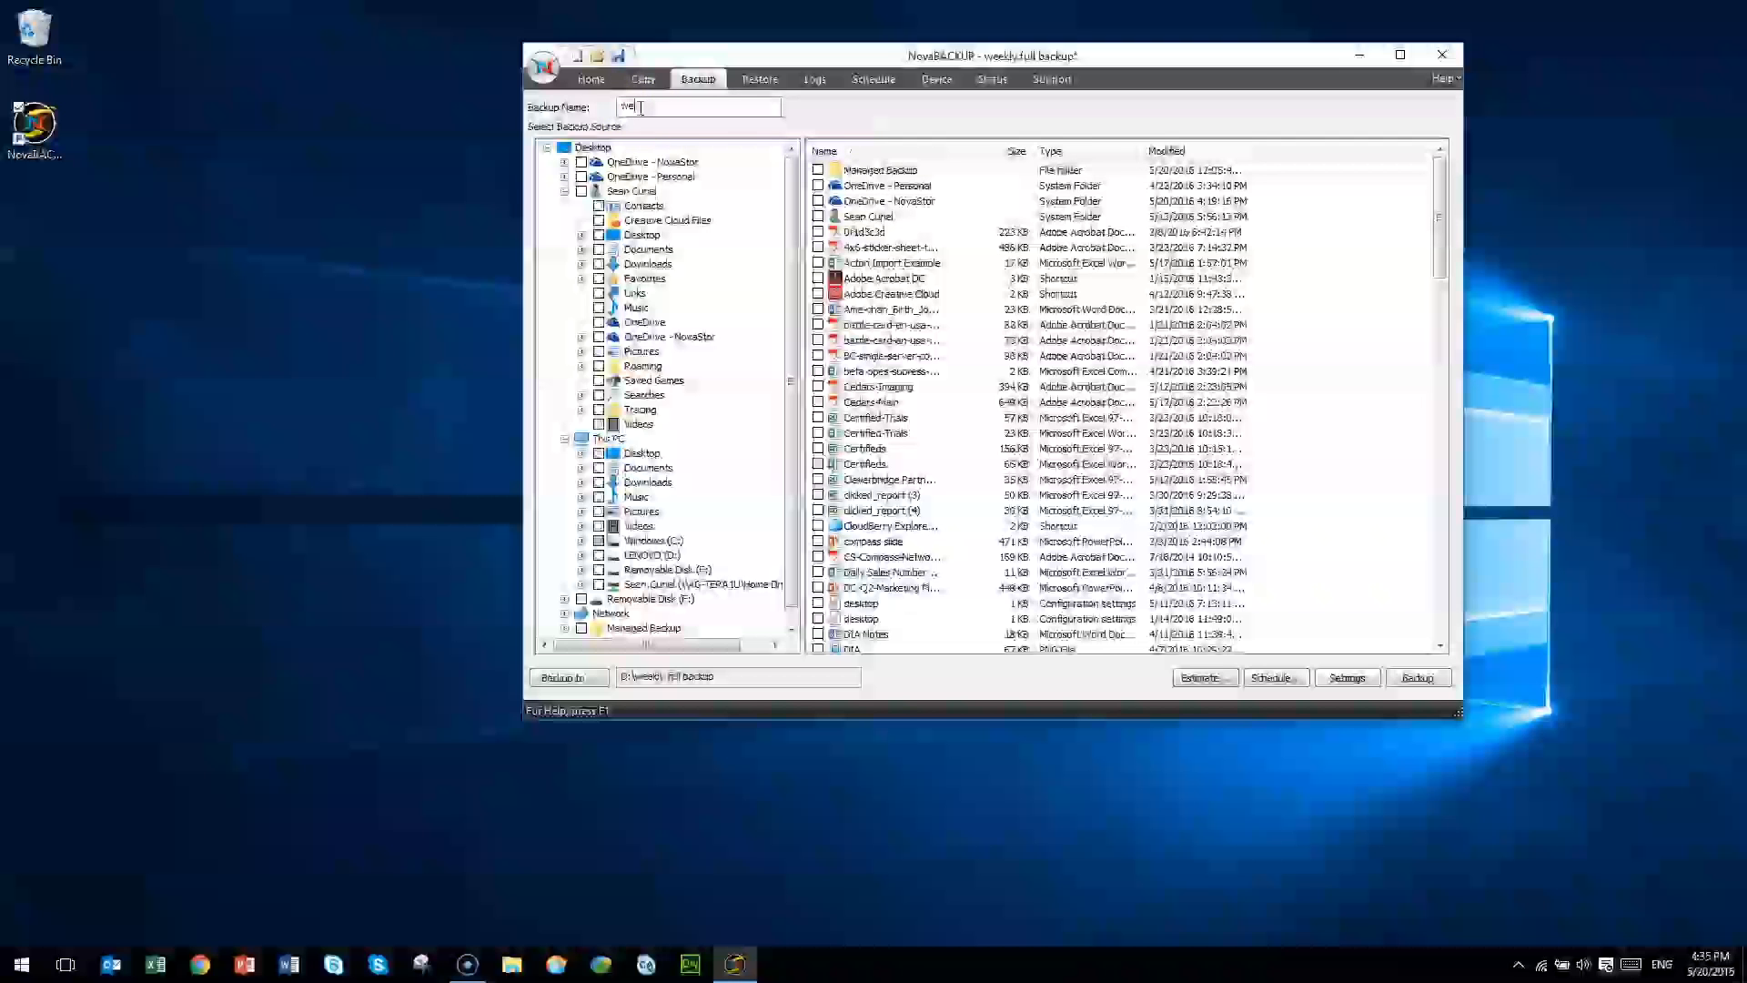
type("ekly full backup")
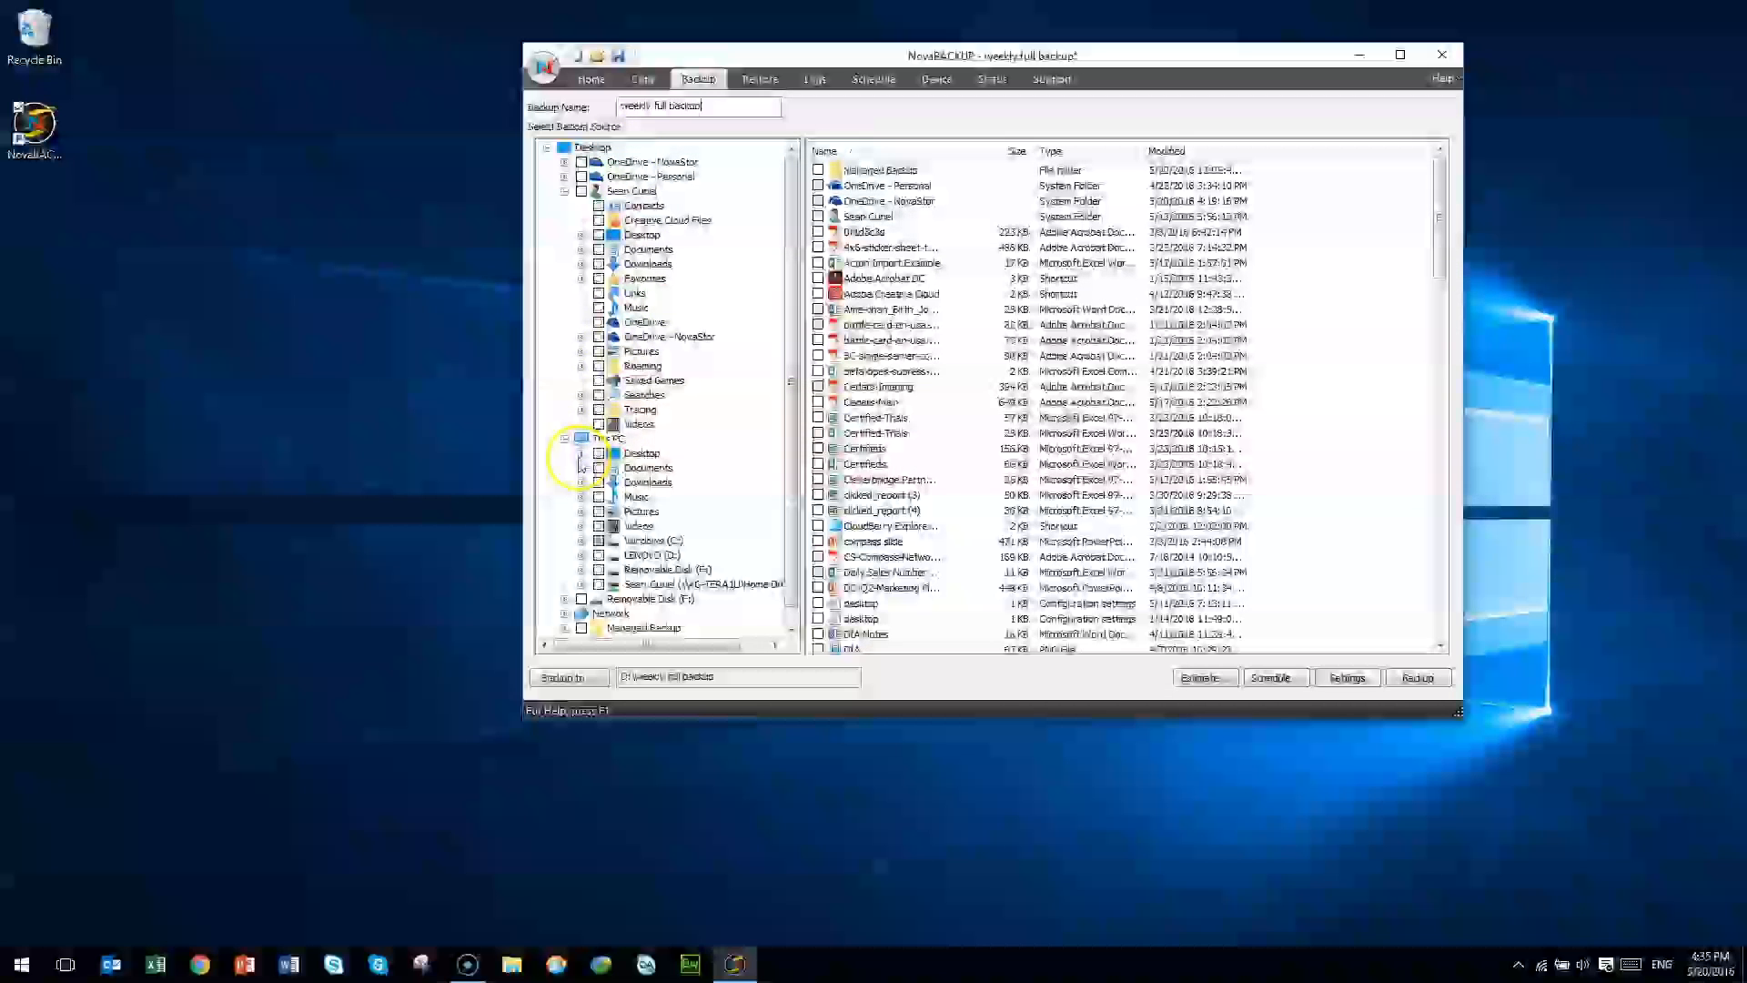
- Include the Important Info folder on the Windows (C:) drive as the backup source
left_click(637, 541)
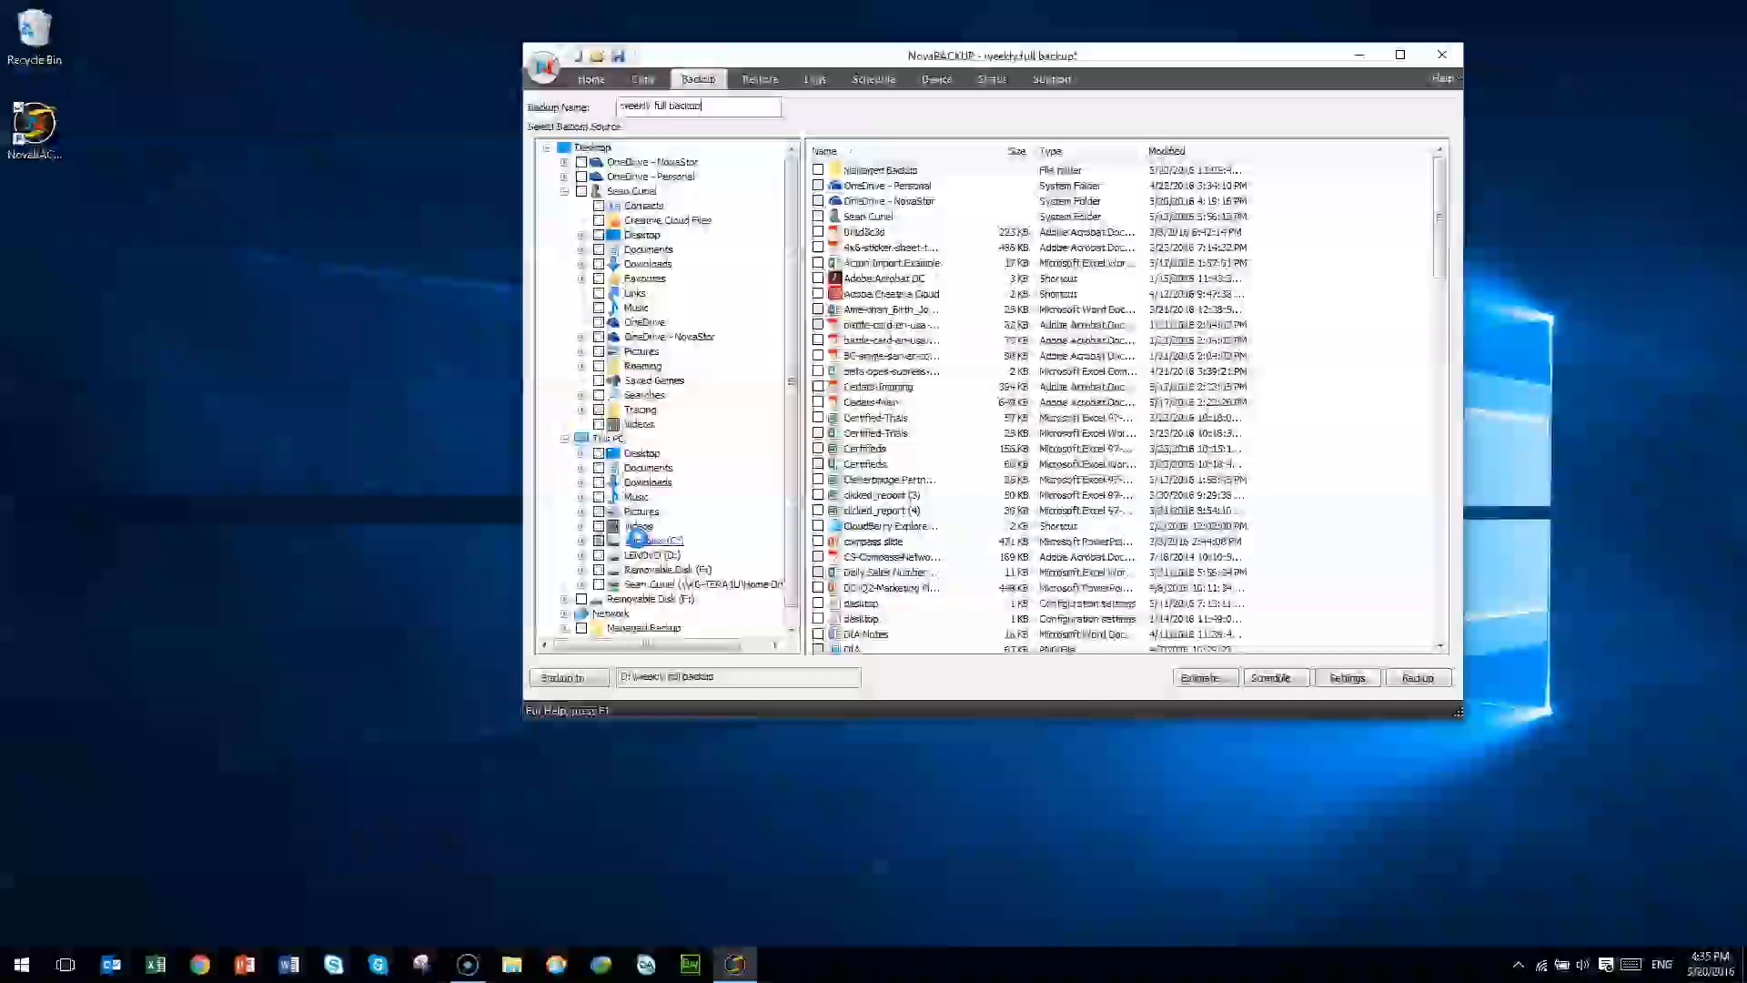
left_click(819, 217)
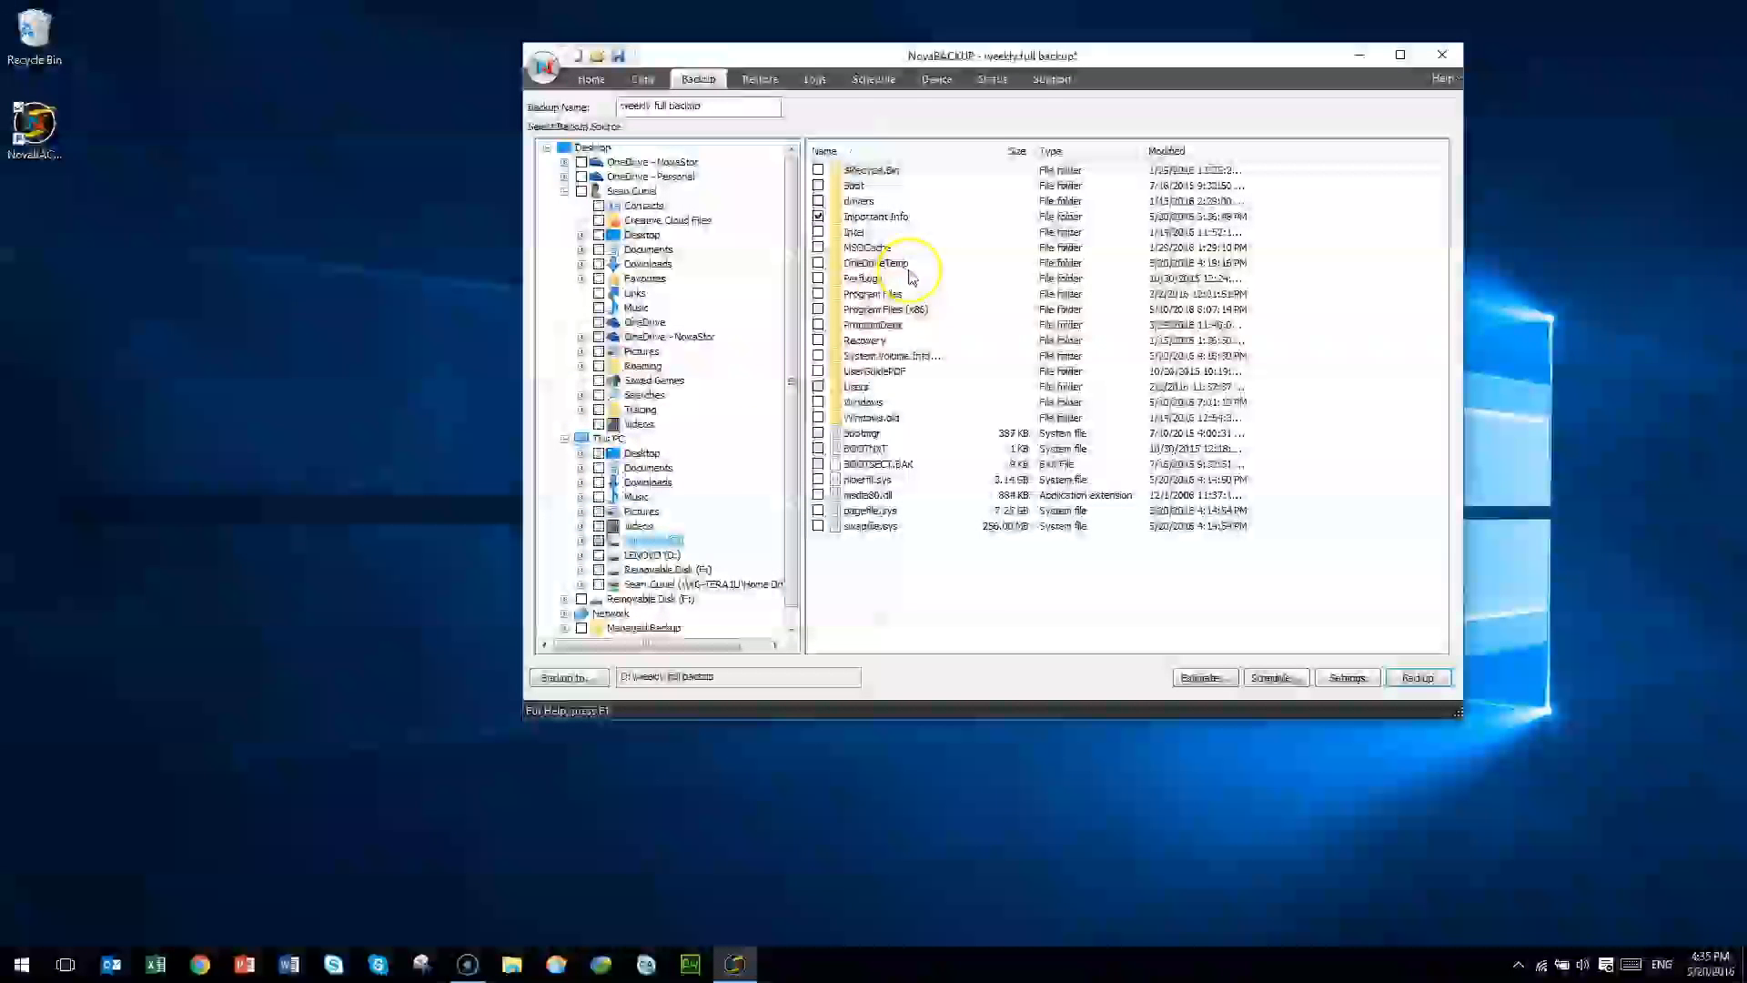
left_click(841, 216)
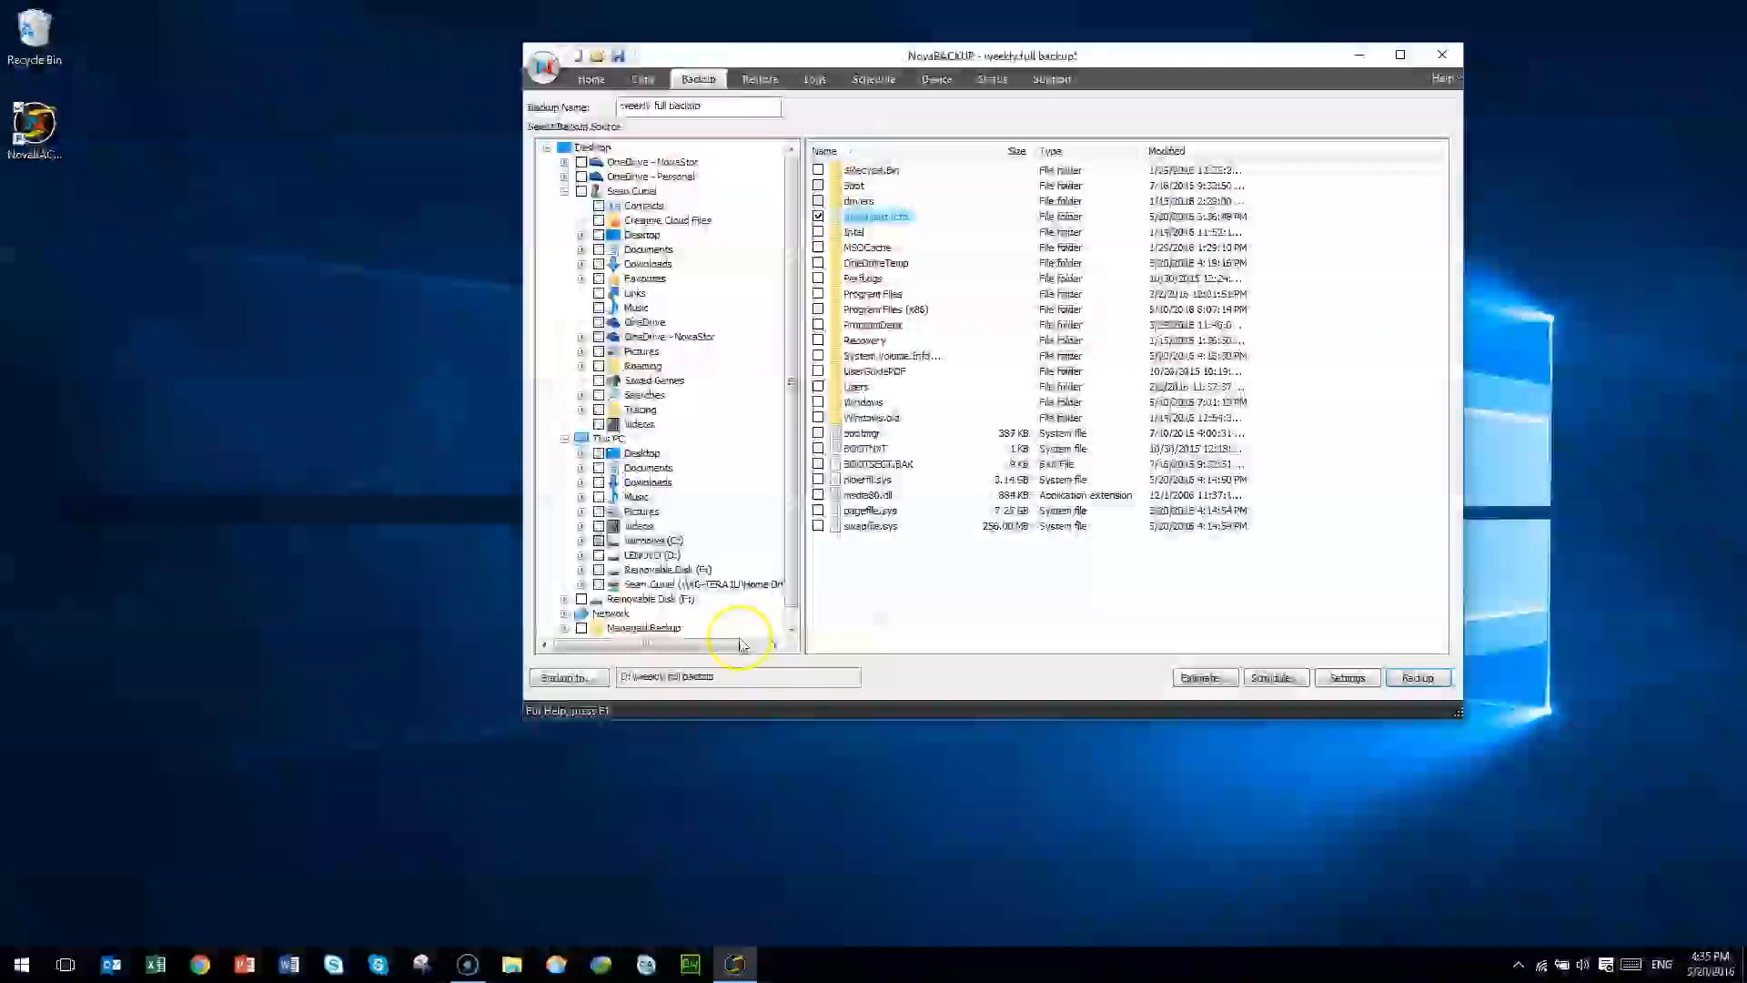
- Set the backup destination to the LENOVO (D:) drive with the media name "weekly full backup"
left_click(573, 679)
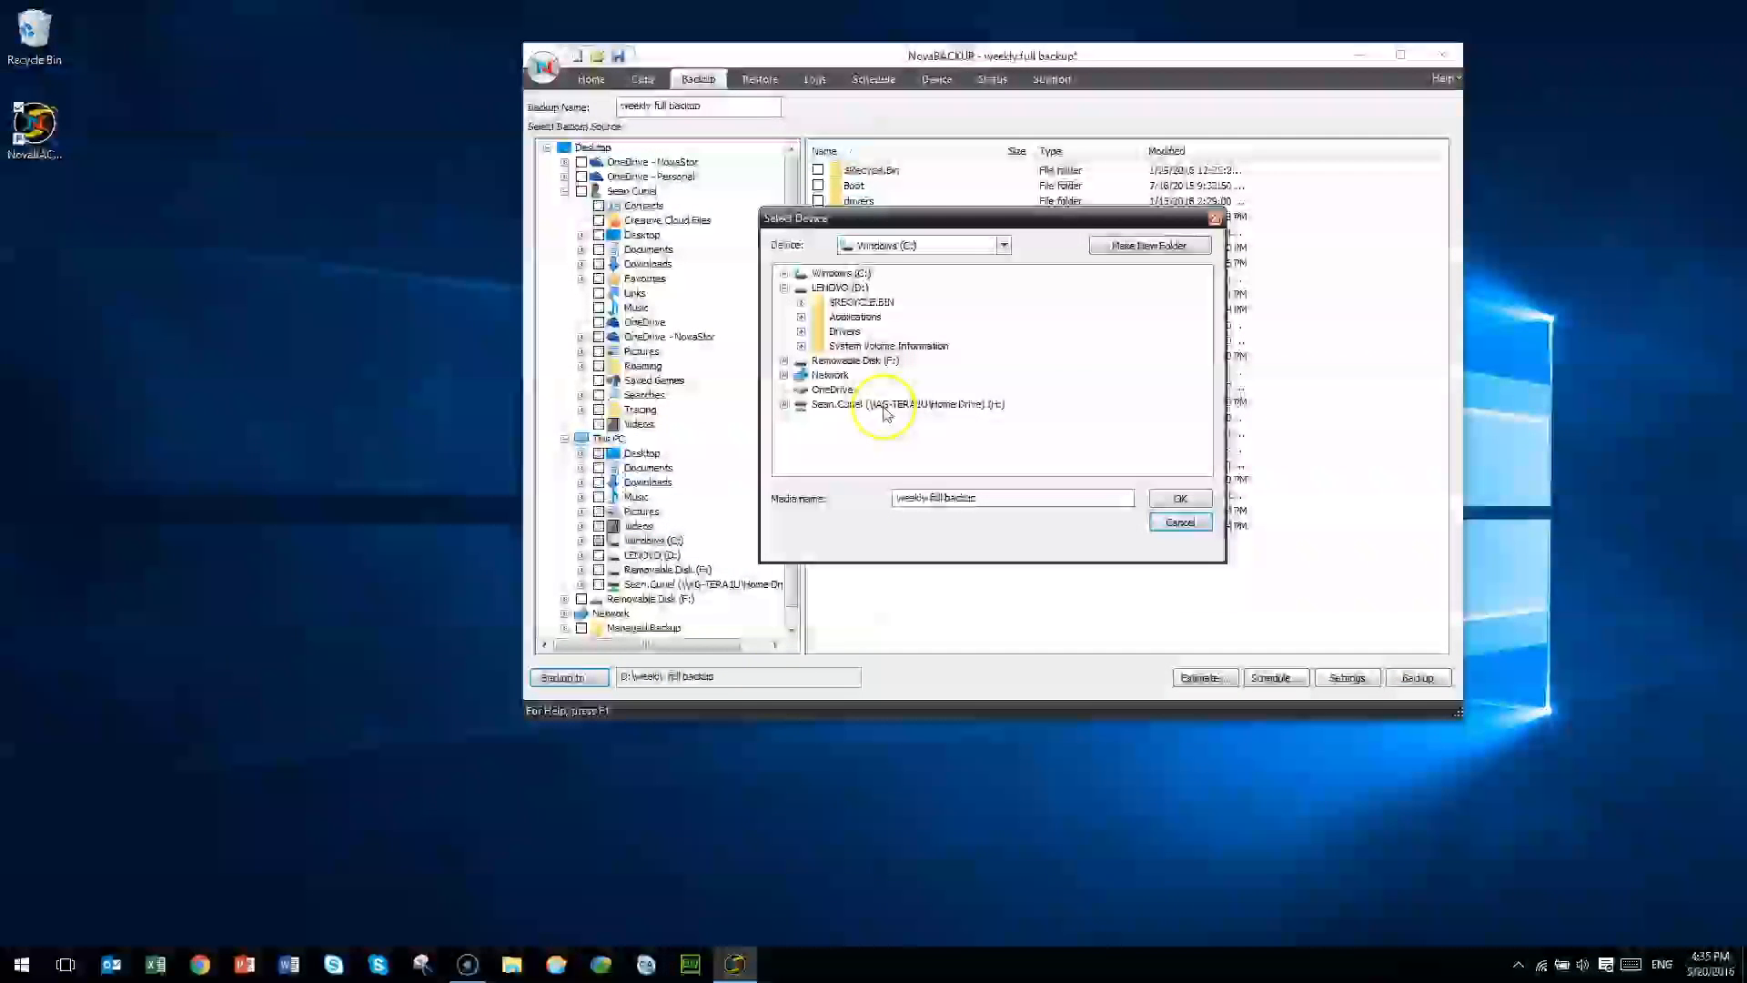
left_click(839, 288)
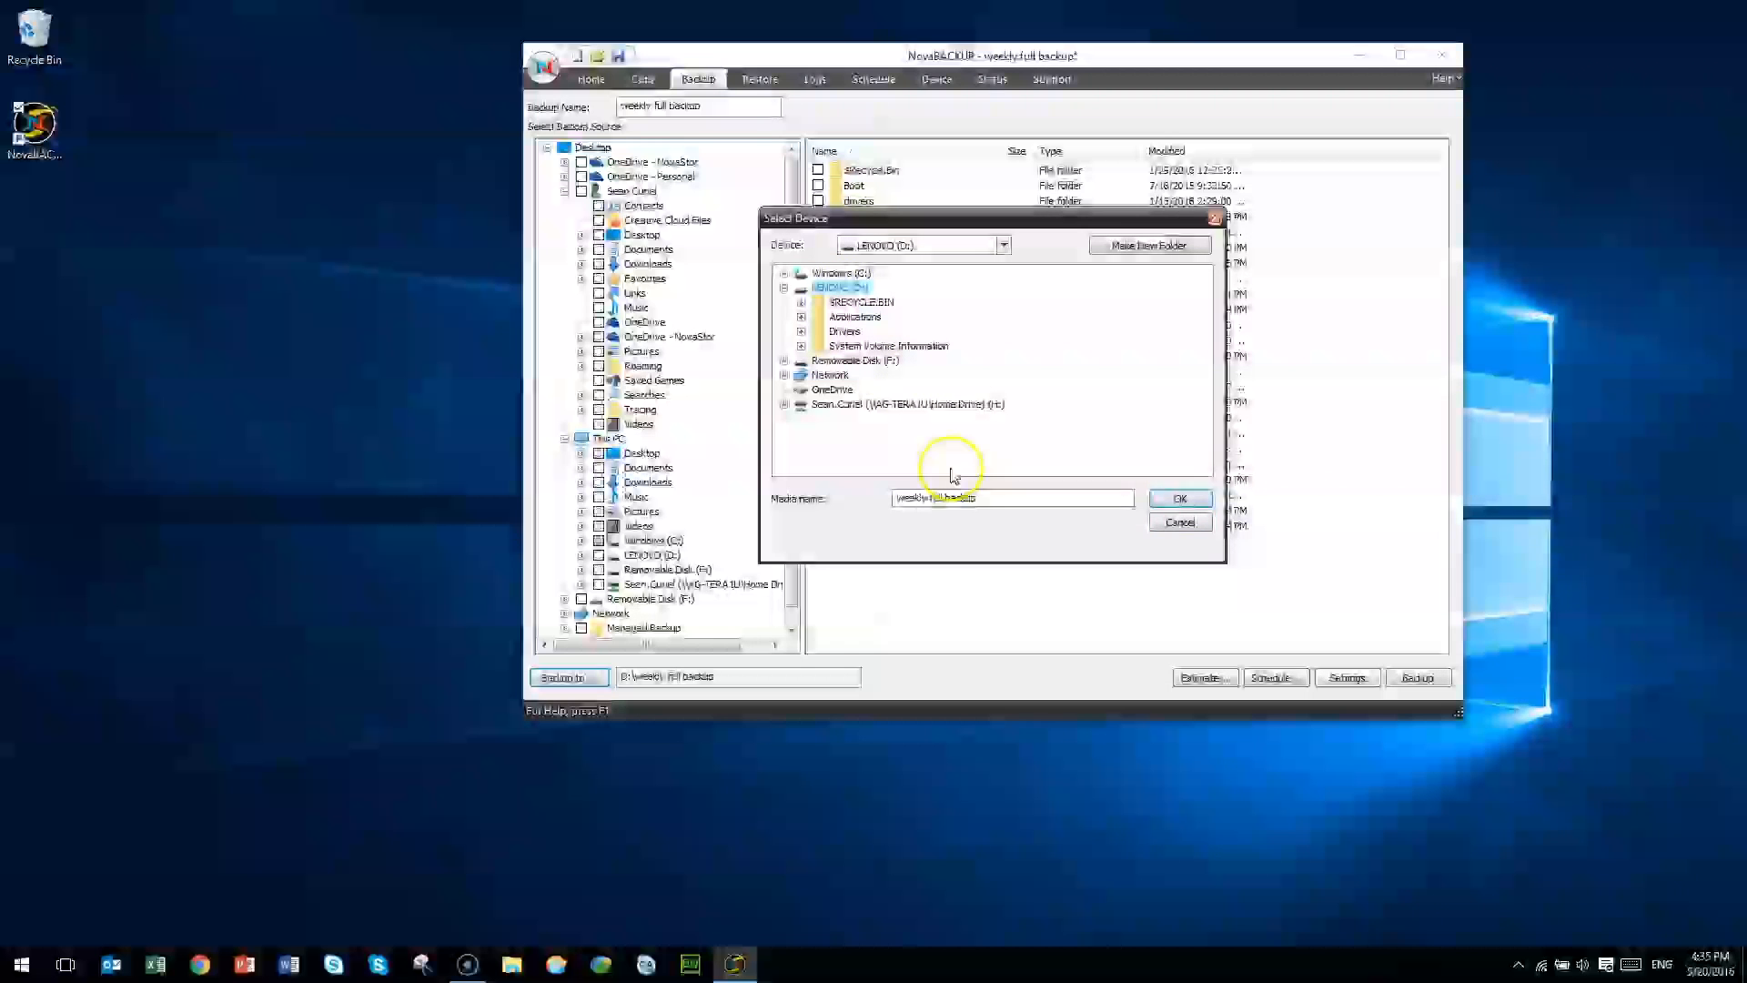
left_click(994, 499)
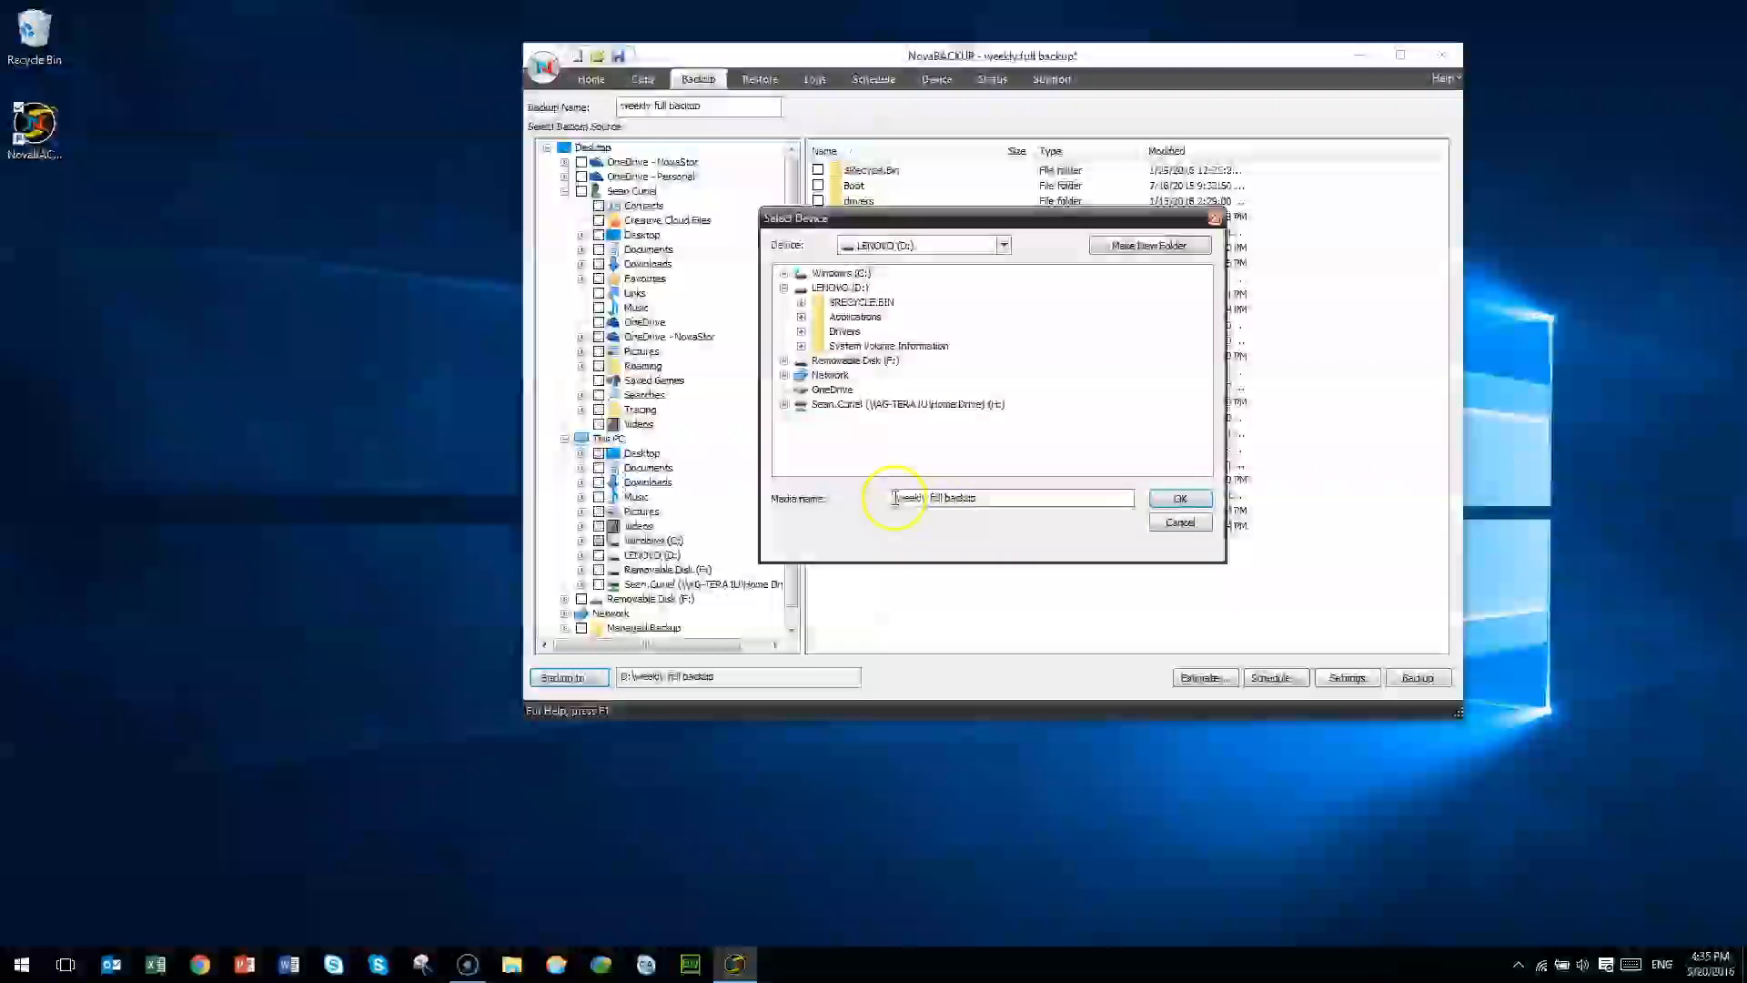
left_click(1160, 499)
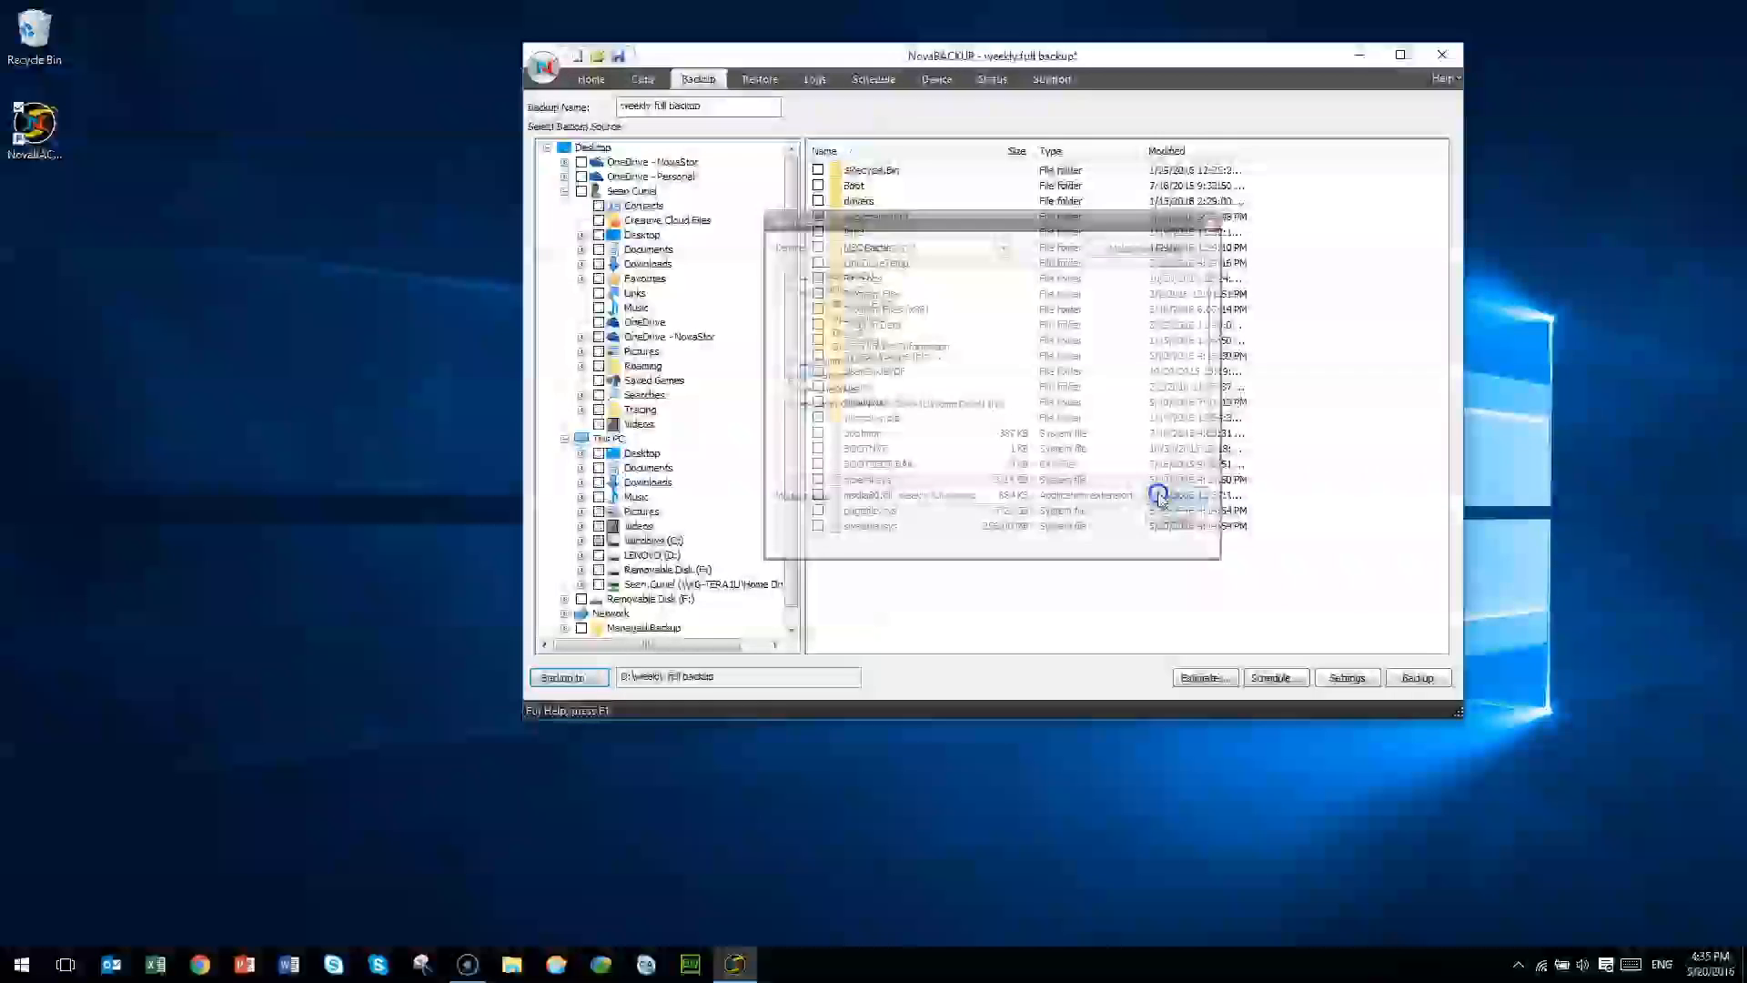
- Review the write mode and backup mode choices in the job's advanced settings
left_click(1347, 679)
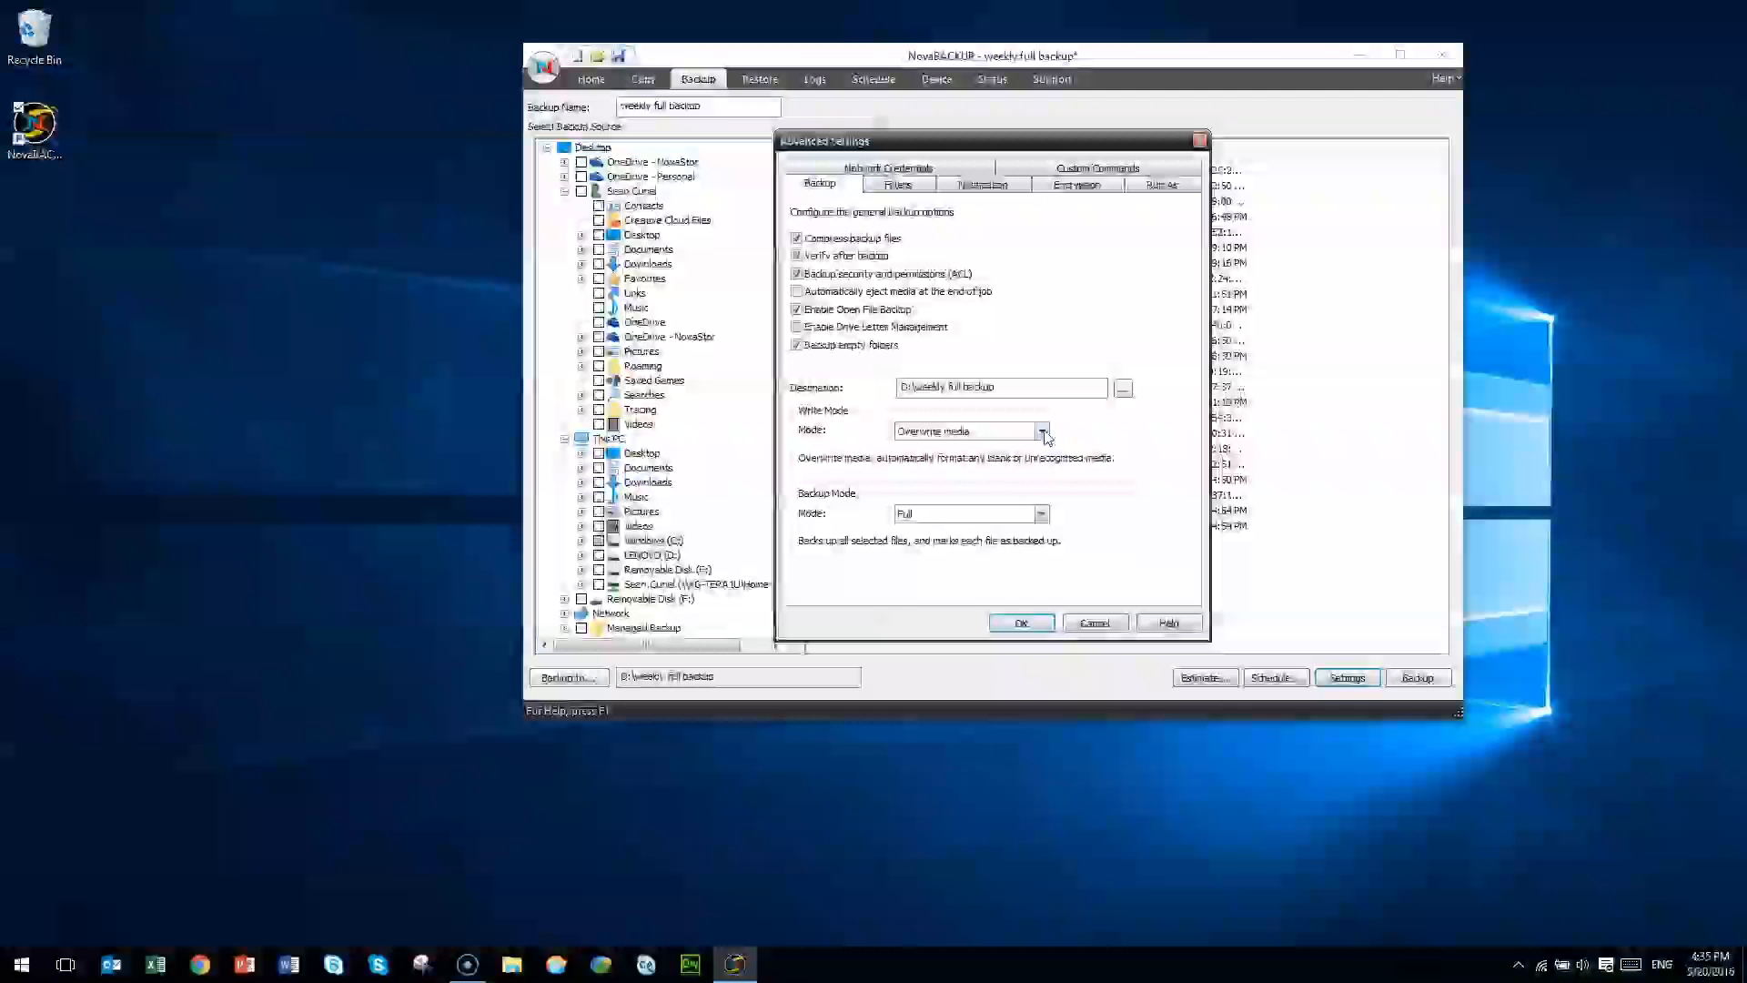
left_click(1043, 433)
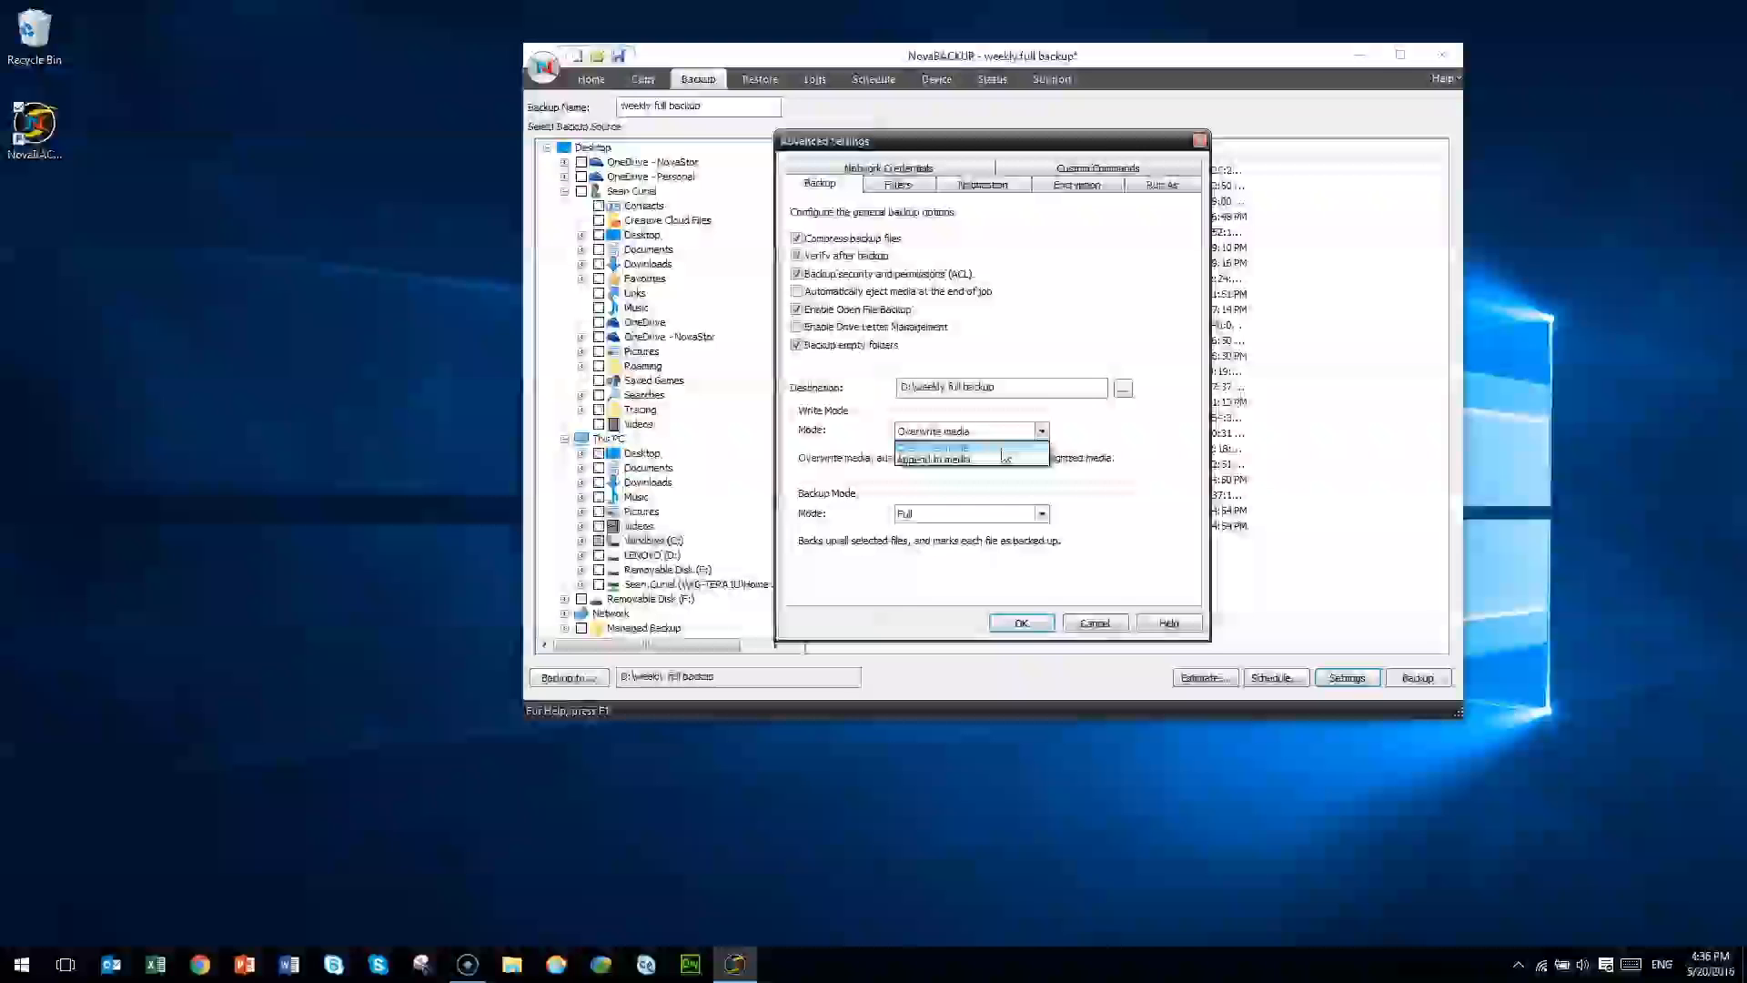
left_click(1110, 489)
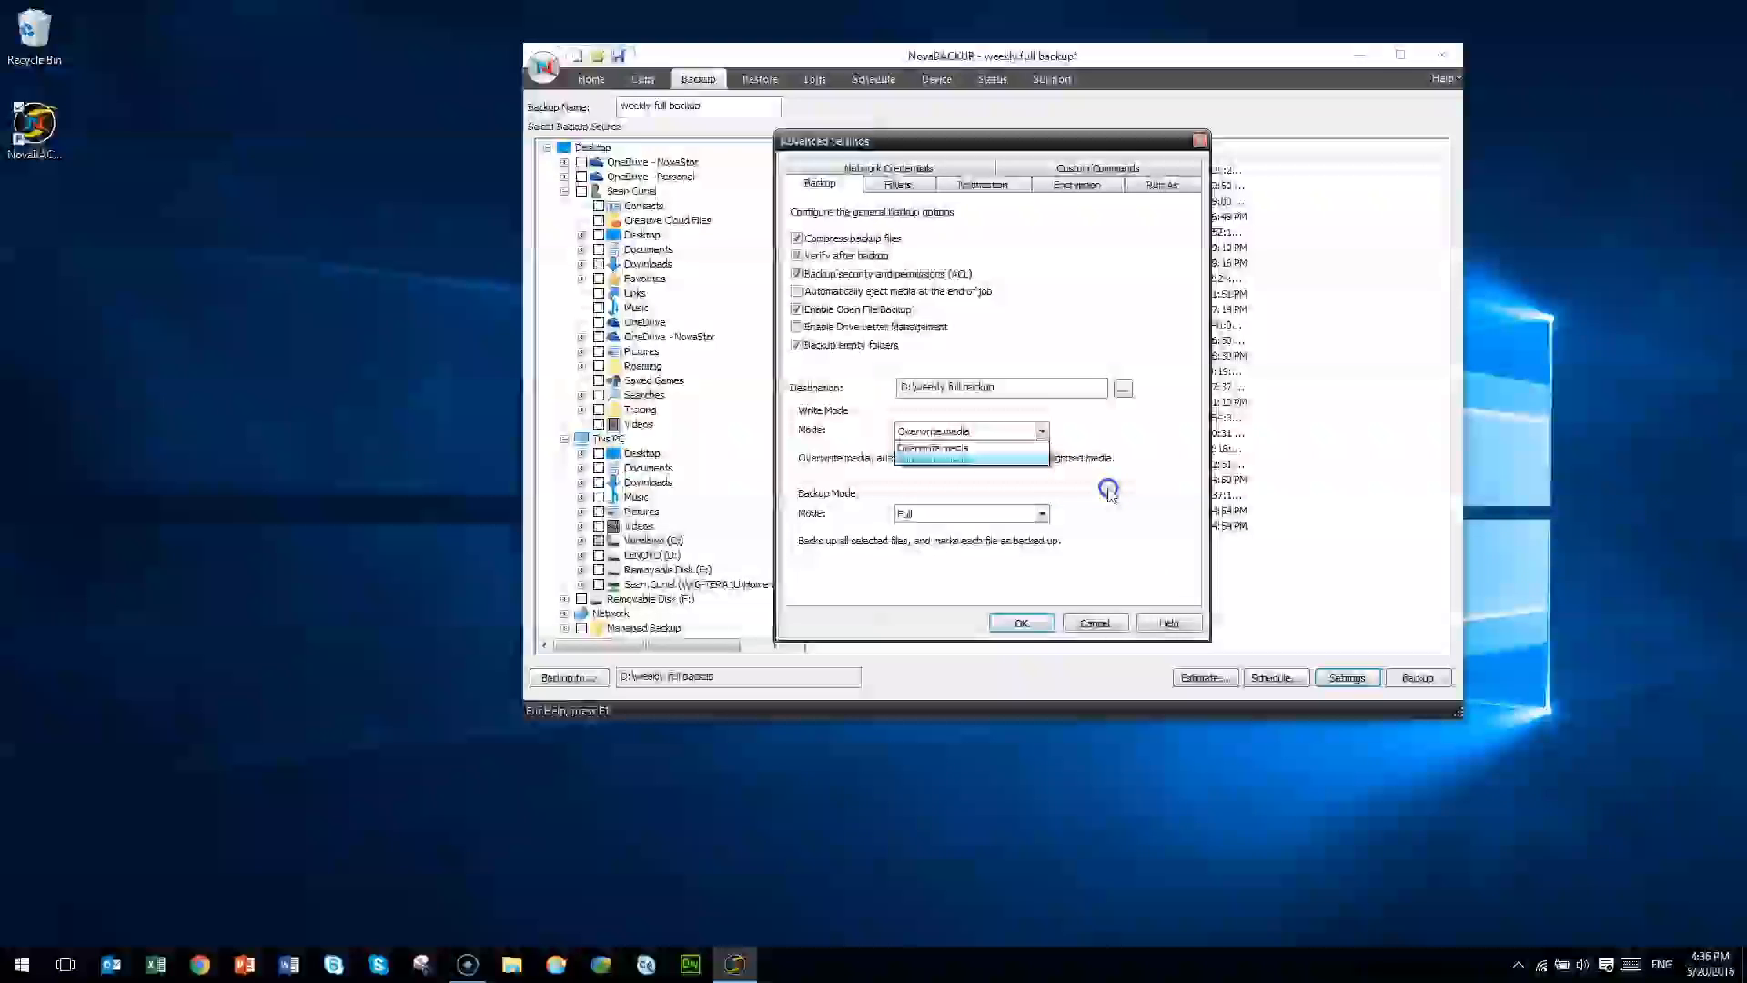
left_click(1042, 516)
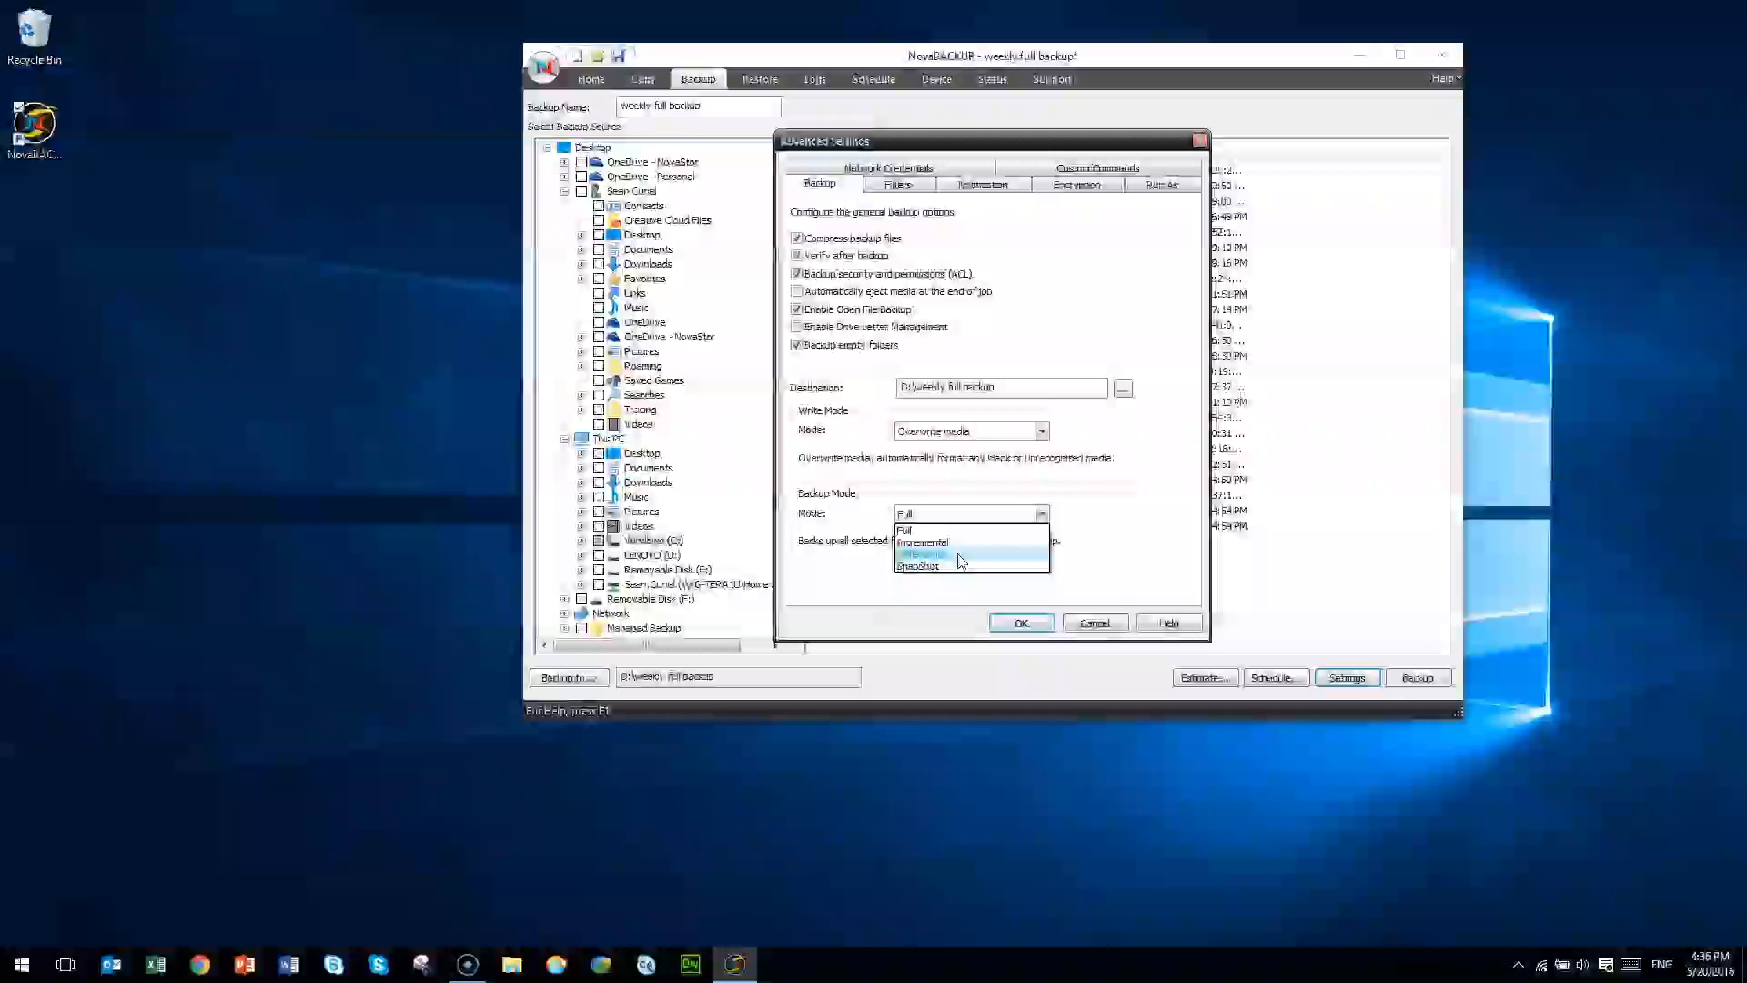
left_click(1097, 559)
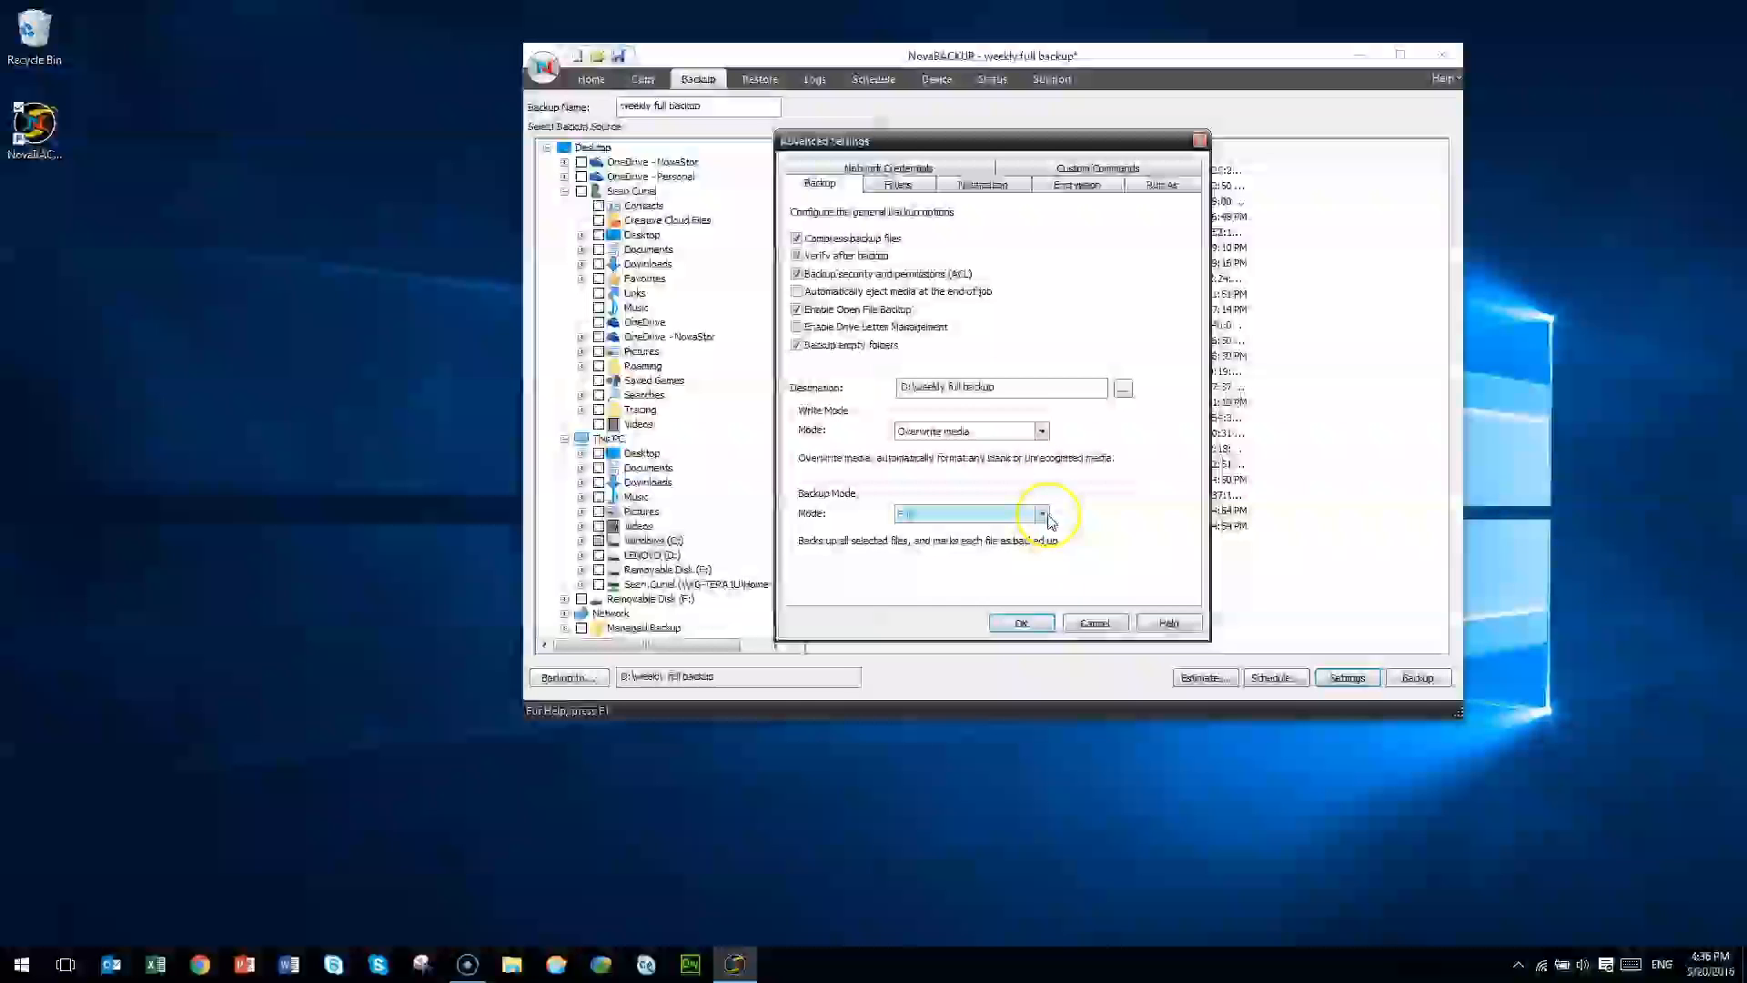
- Try e-mail notifications sent always with the log file attached, view the recipient settings, and discard the changes
left_click(984, 184)
left_click(822, 263)
left_click(809, 365)
left_click(836, 288)
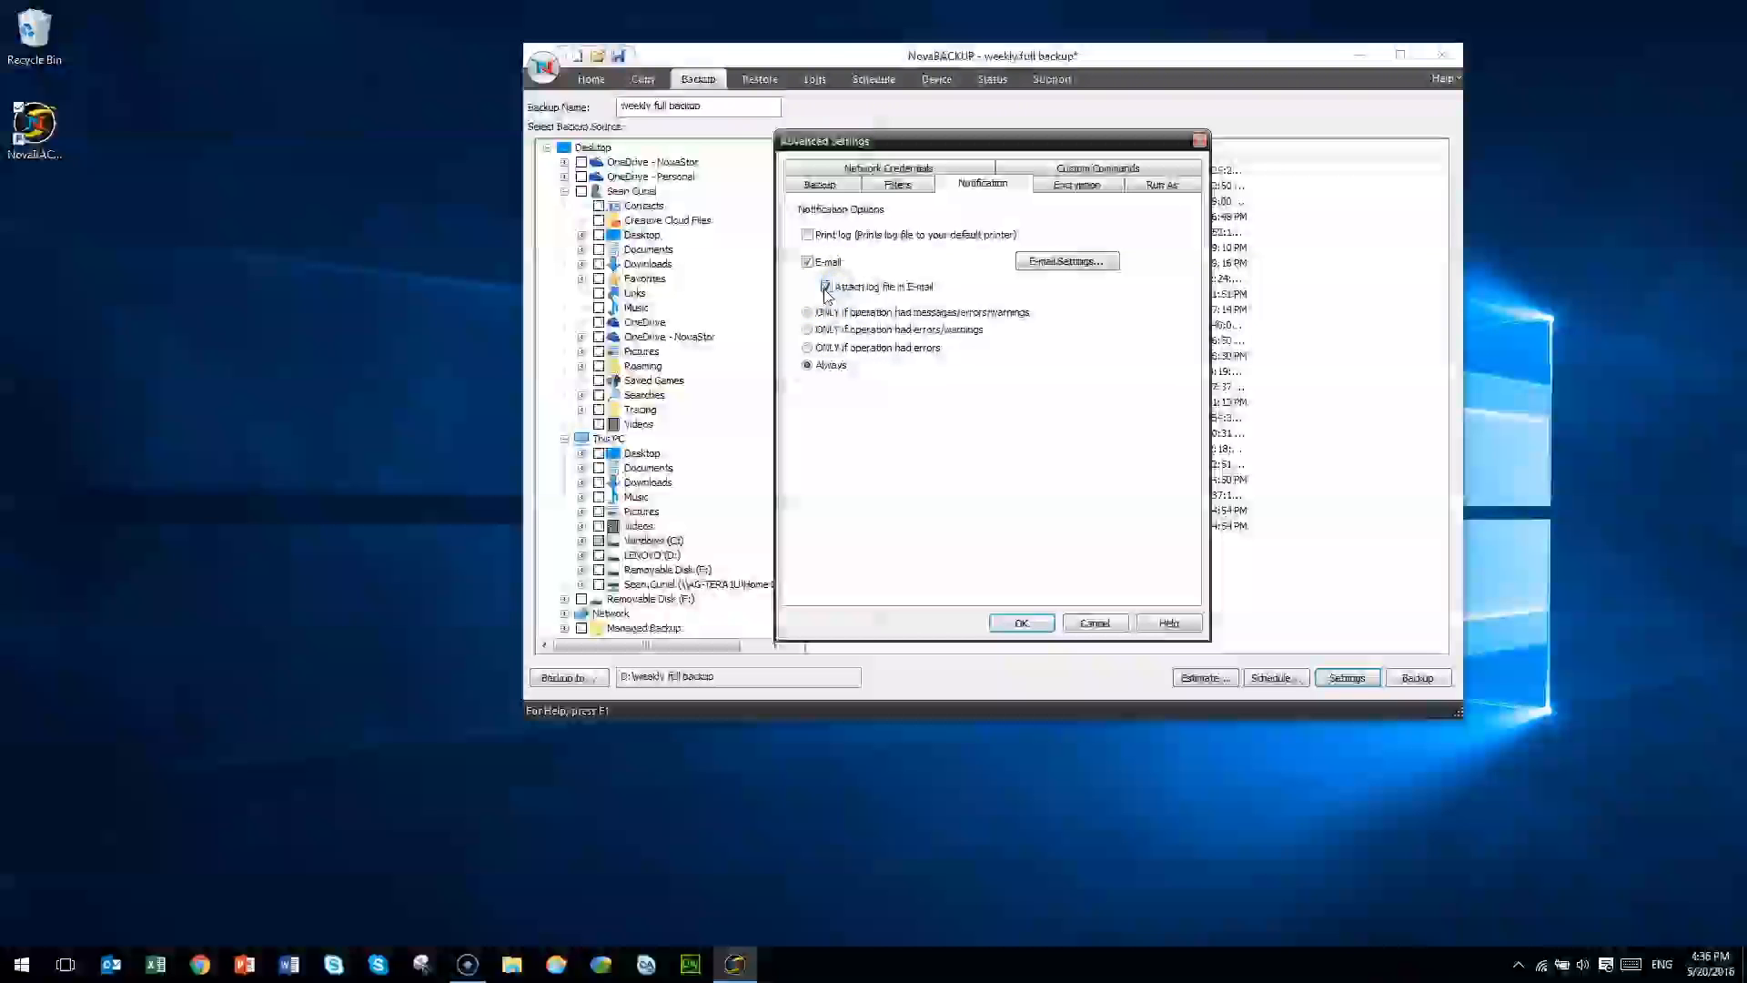
left_click(1056, 261)
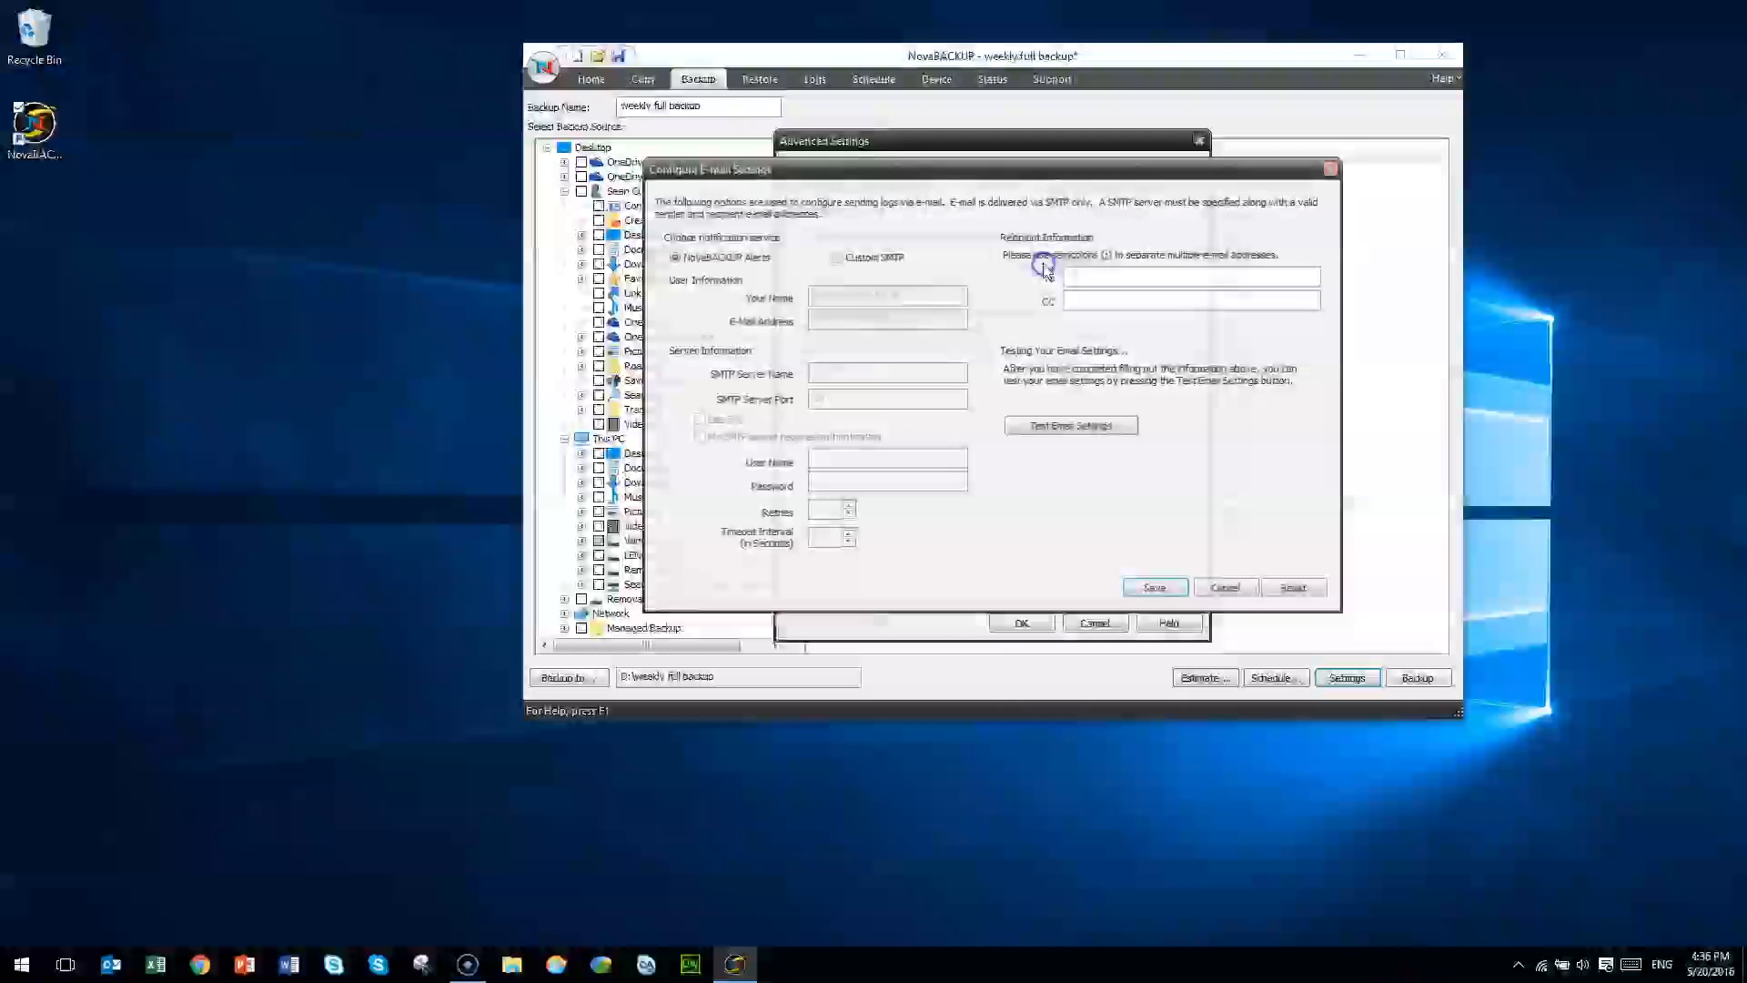
left_click(1085, 274)
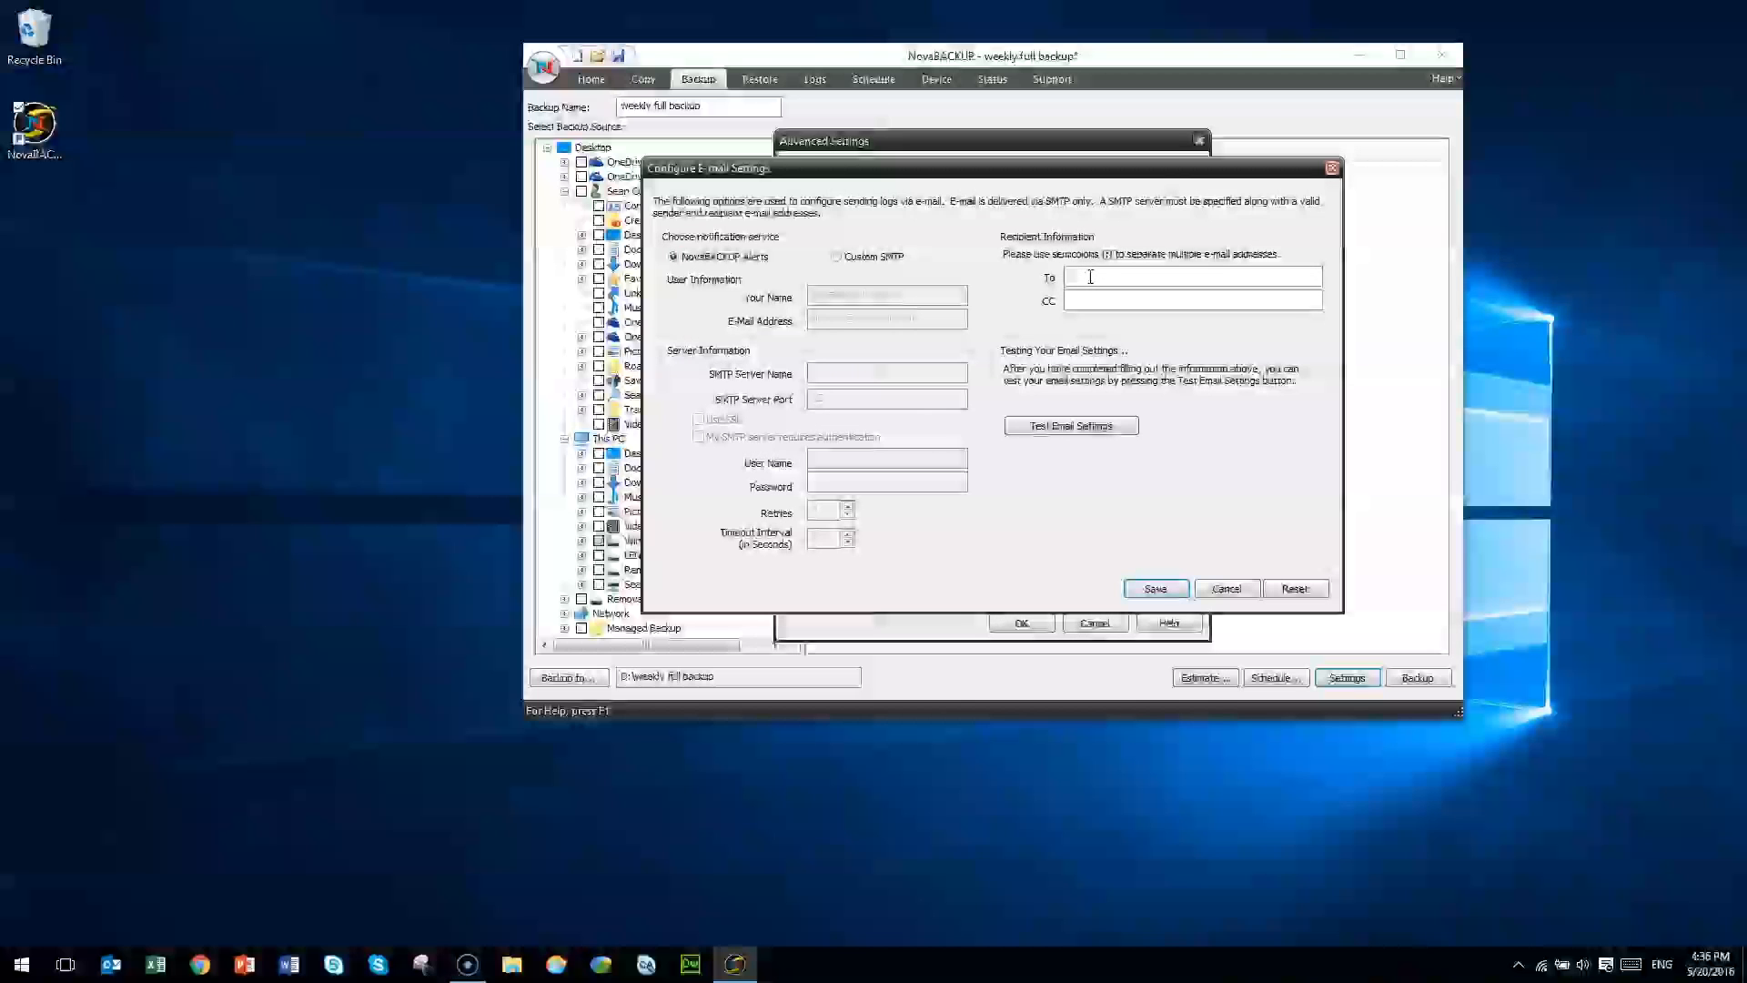
left_click(1225, 590)
left_click(1103, 626)
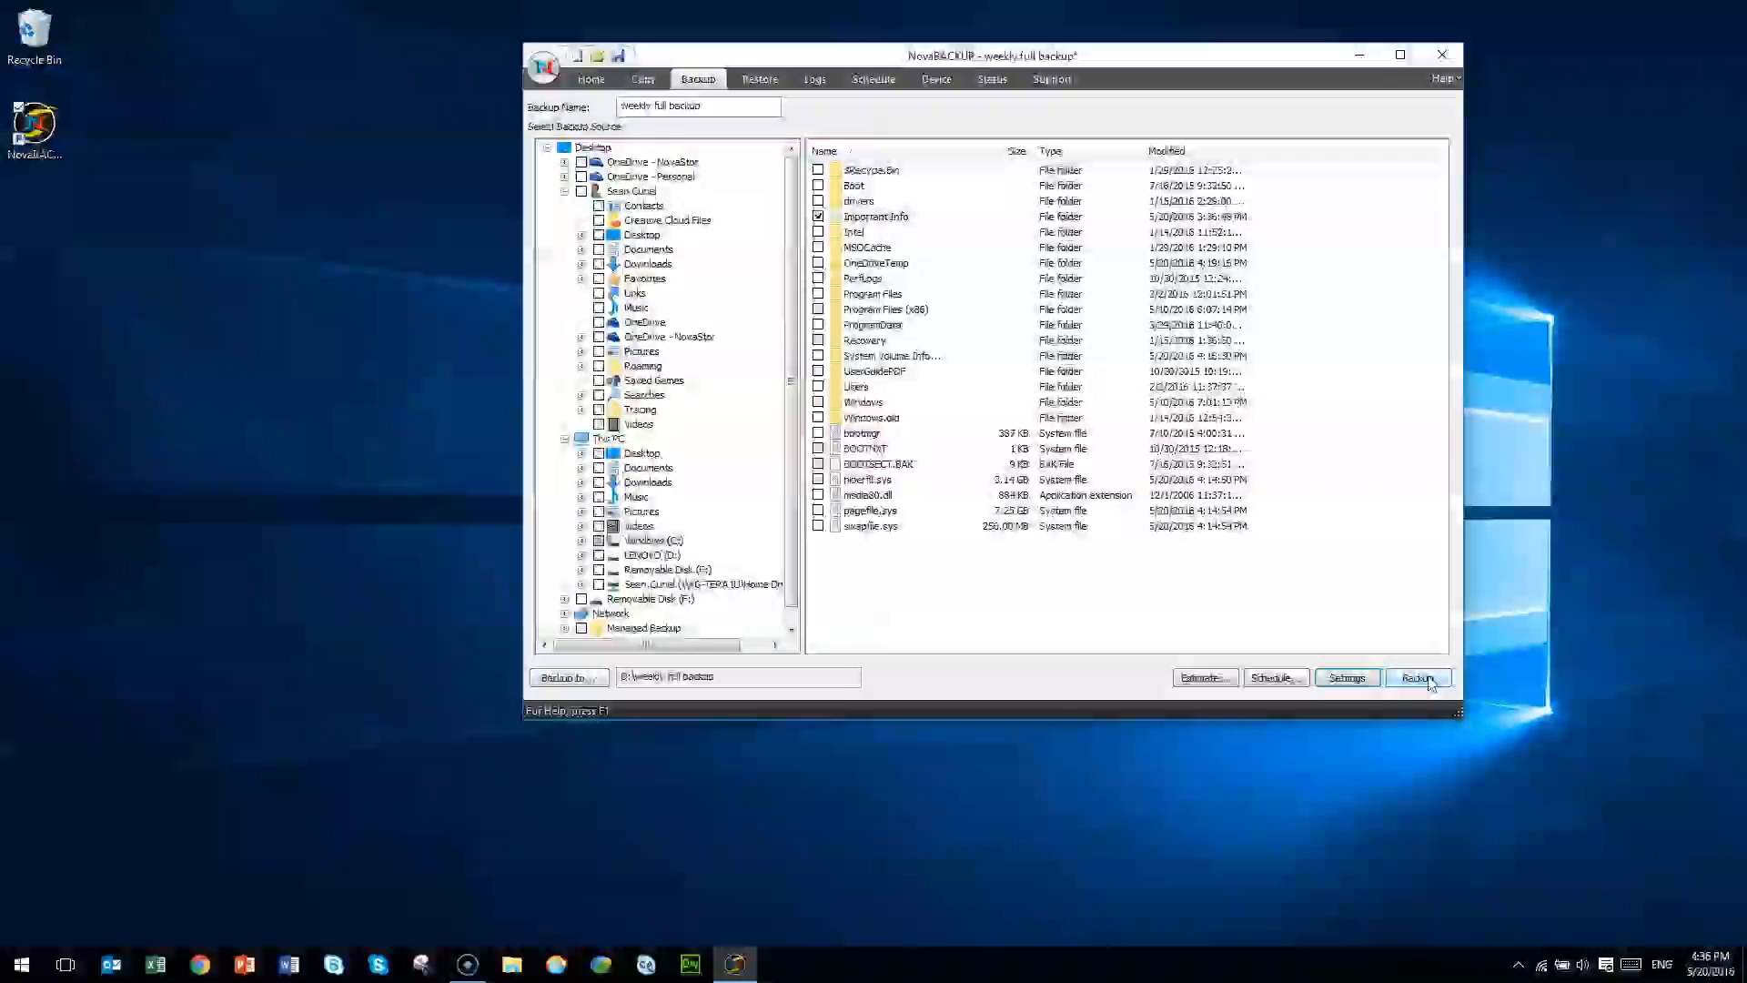
- Run the weekly full backup job immediately and save its changes while opening its scheduling options
left_click(1417, 678)
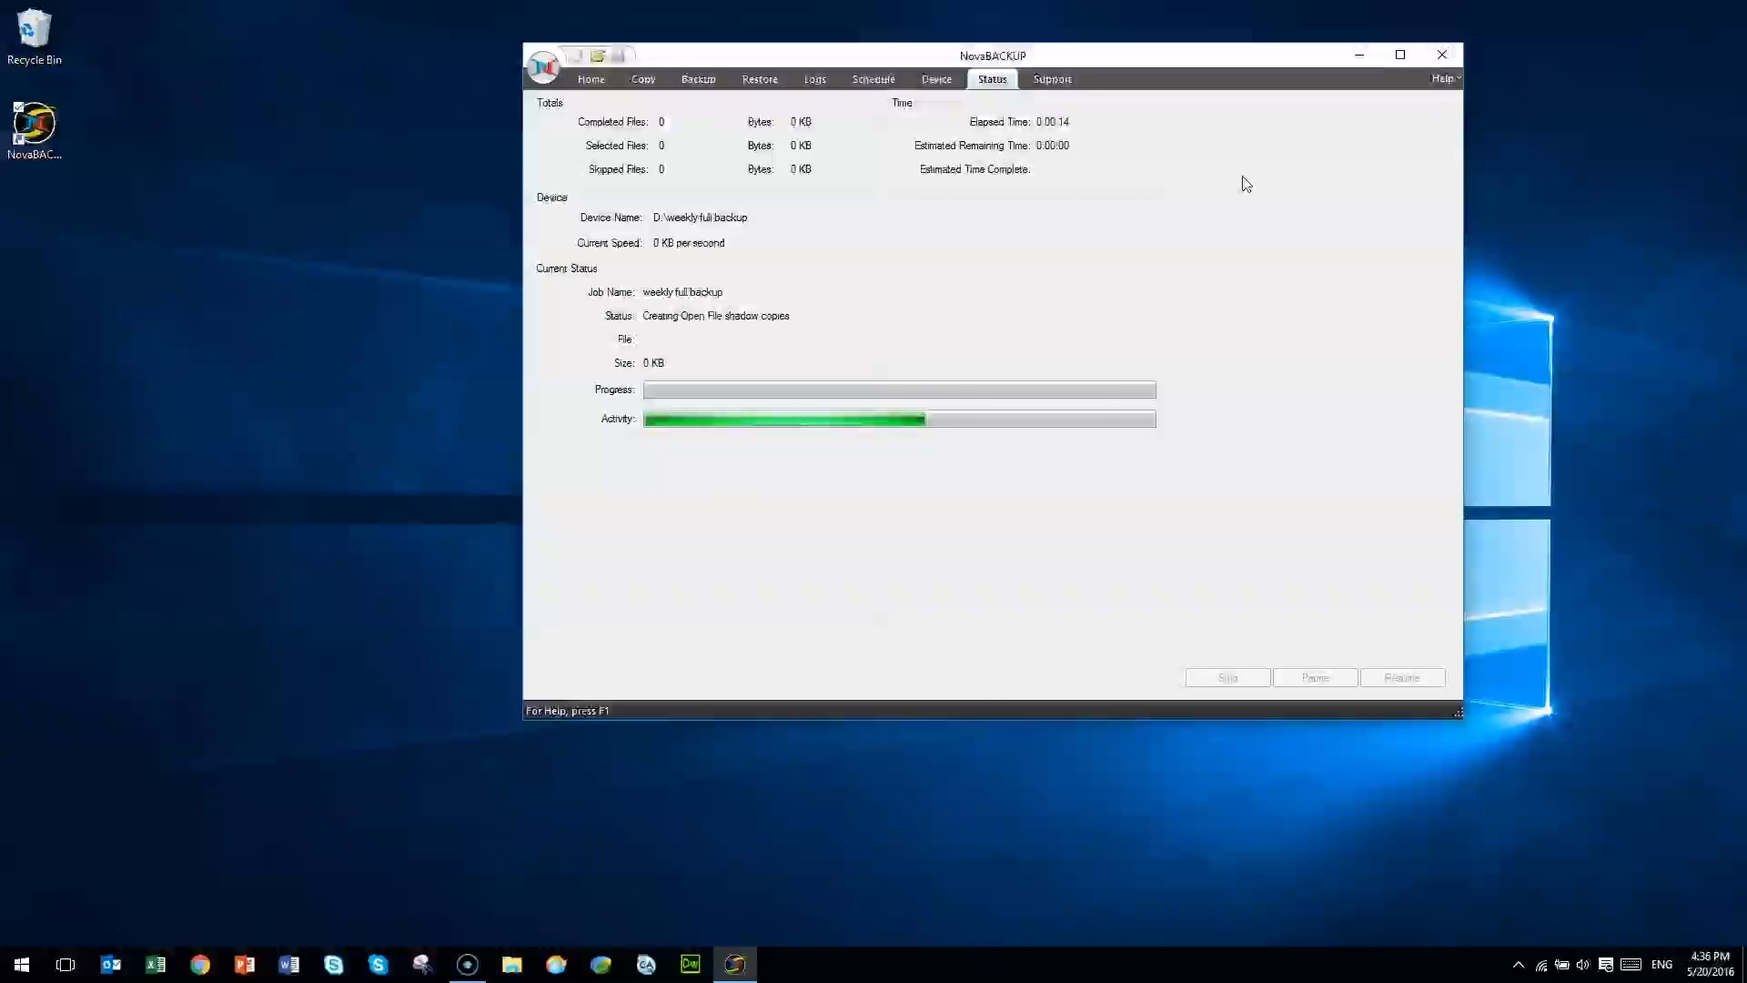
left_click(699, 80)
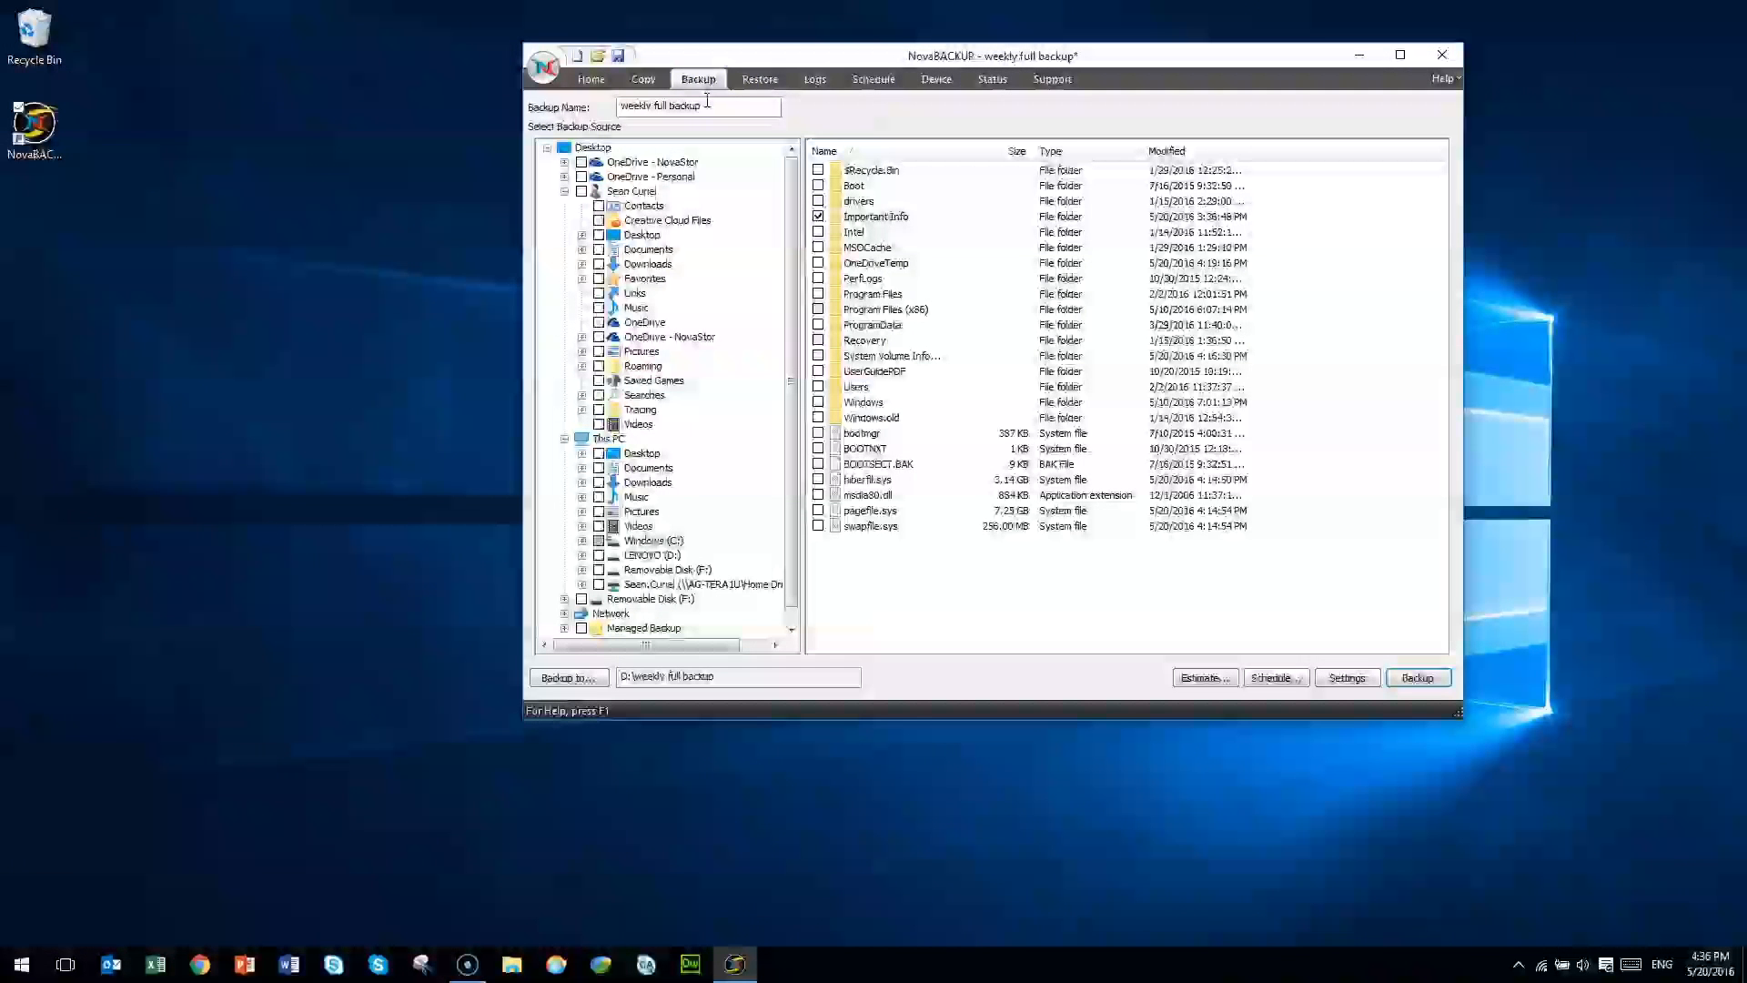
left_click(1274, 678)
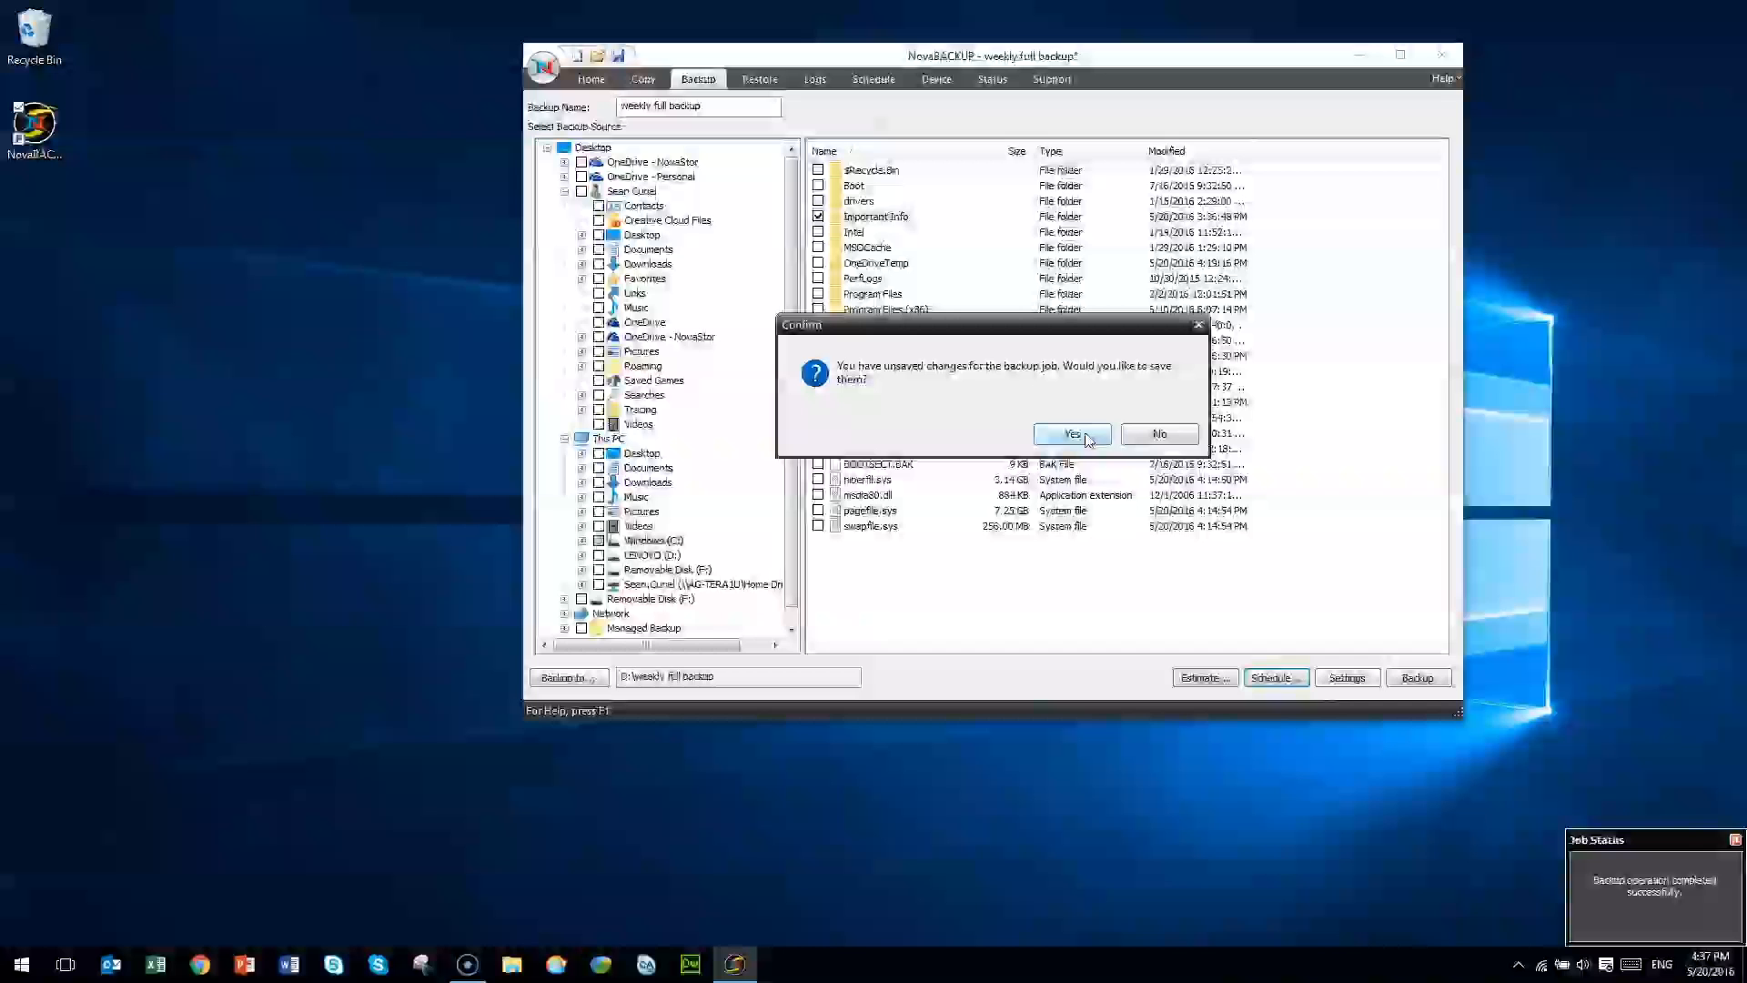
left_click(1072, 434)
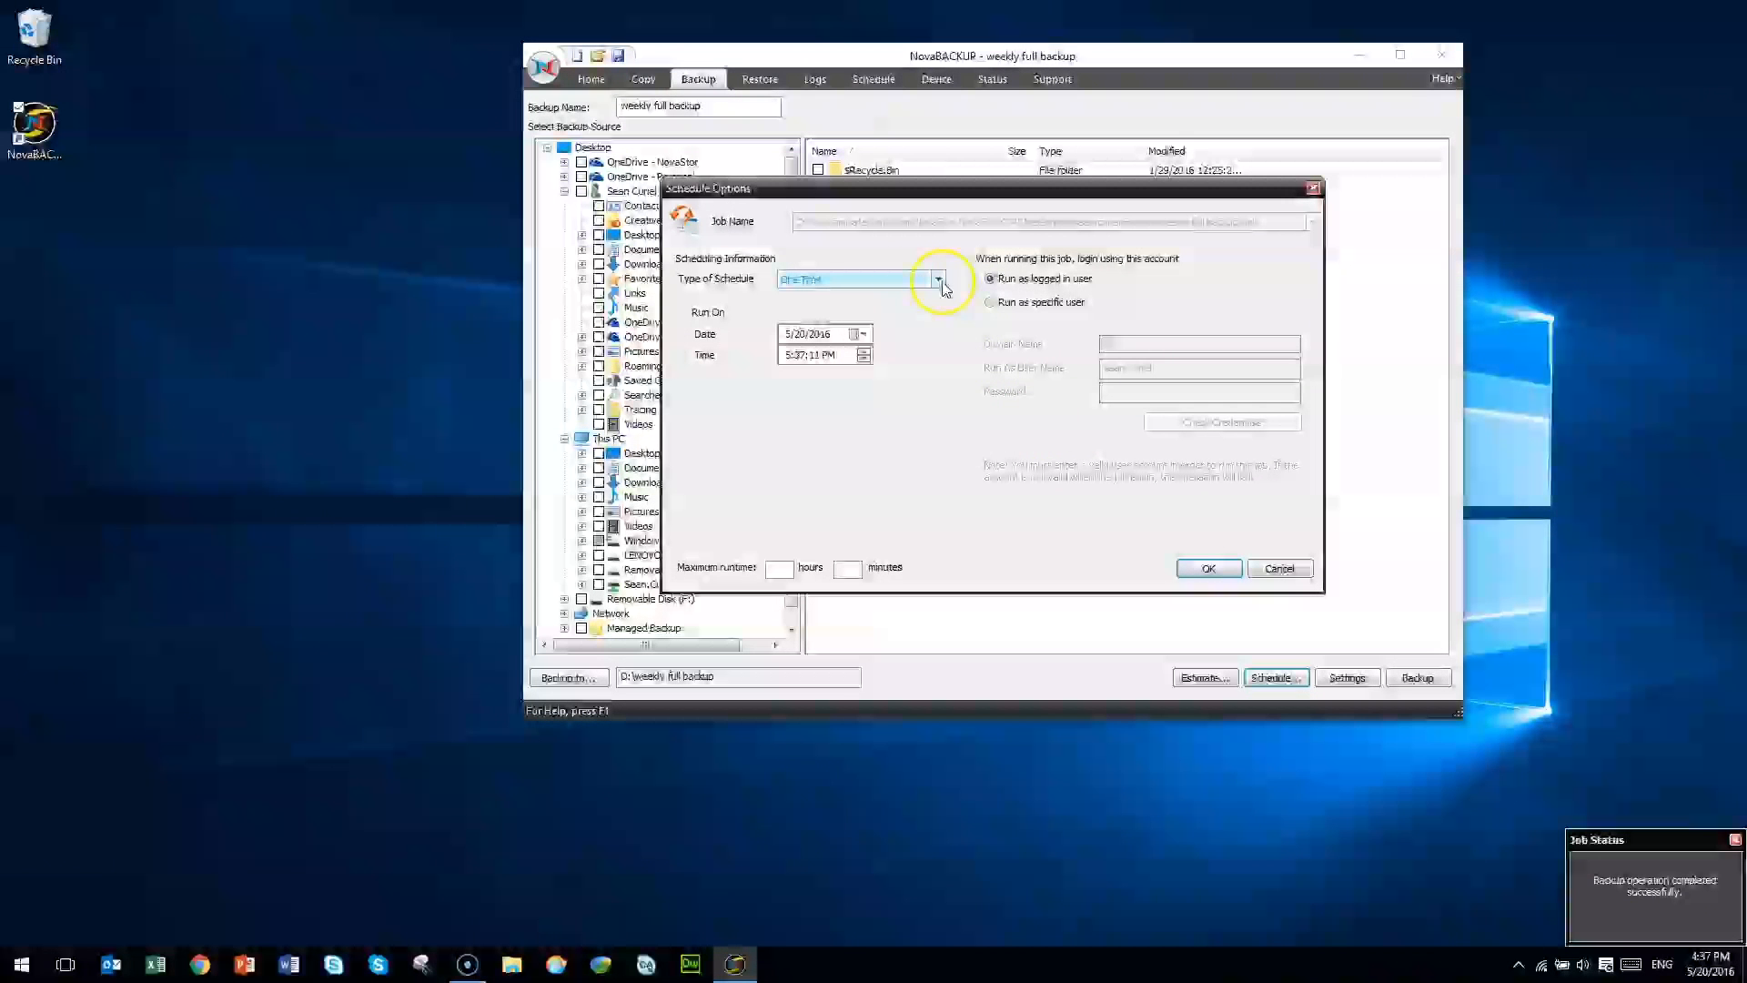
- Schedule the job weekly, first running 5/23/2016 at 3:00 PM, repeating every 1 week, as the logged-in user
left_click(938, 281)
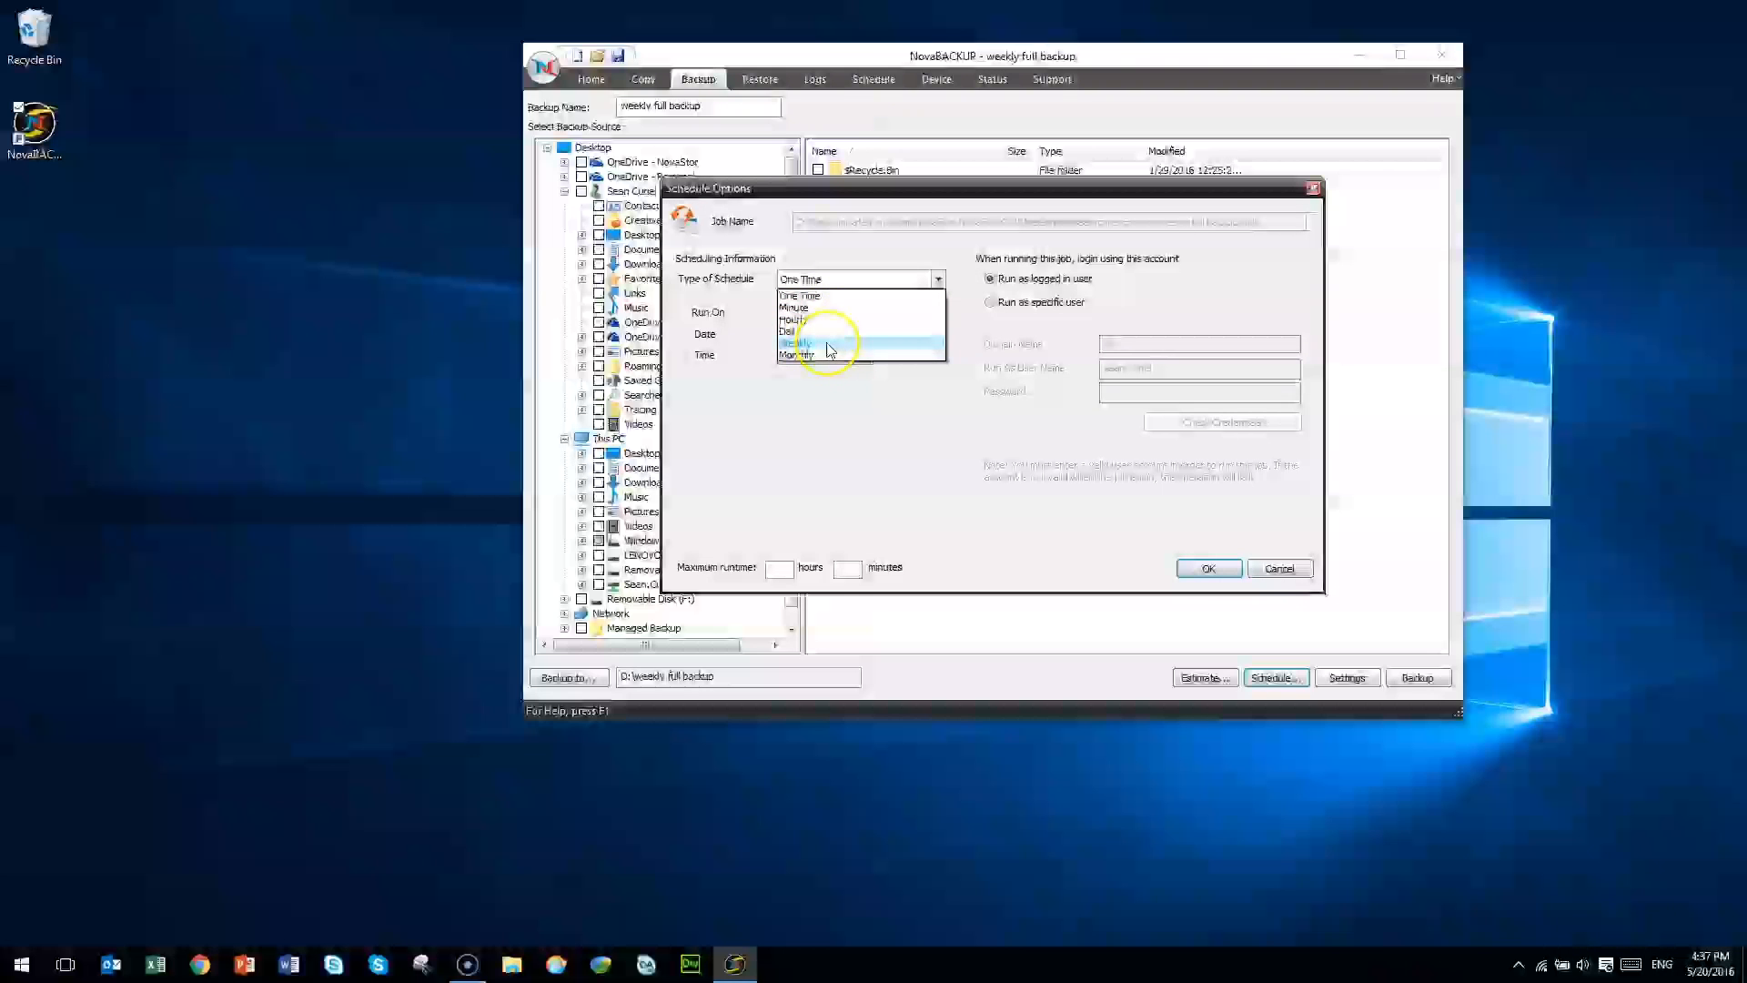
left_click(830, 346)
left_click(836, 438)
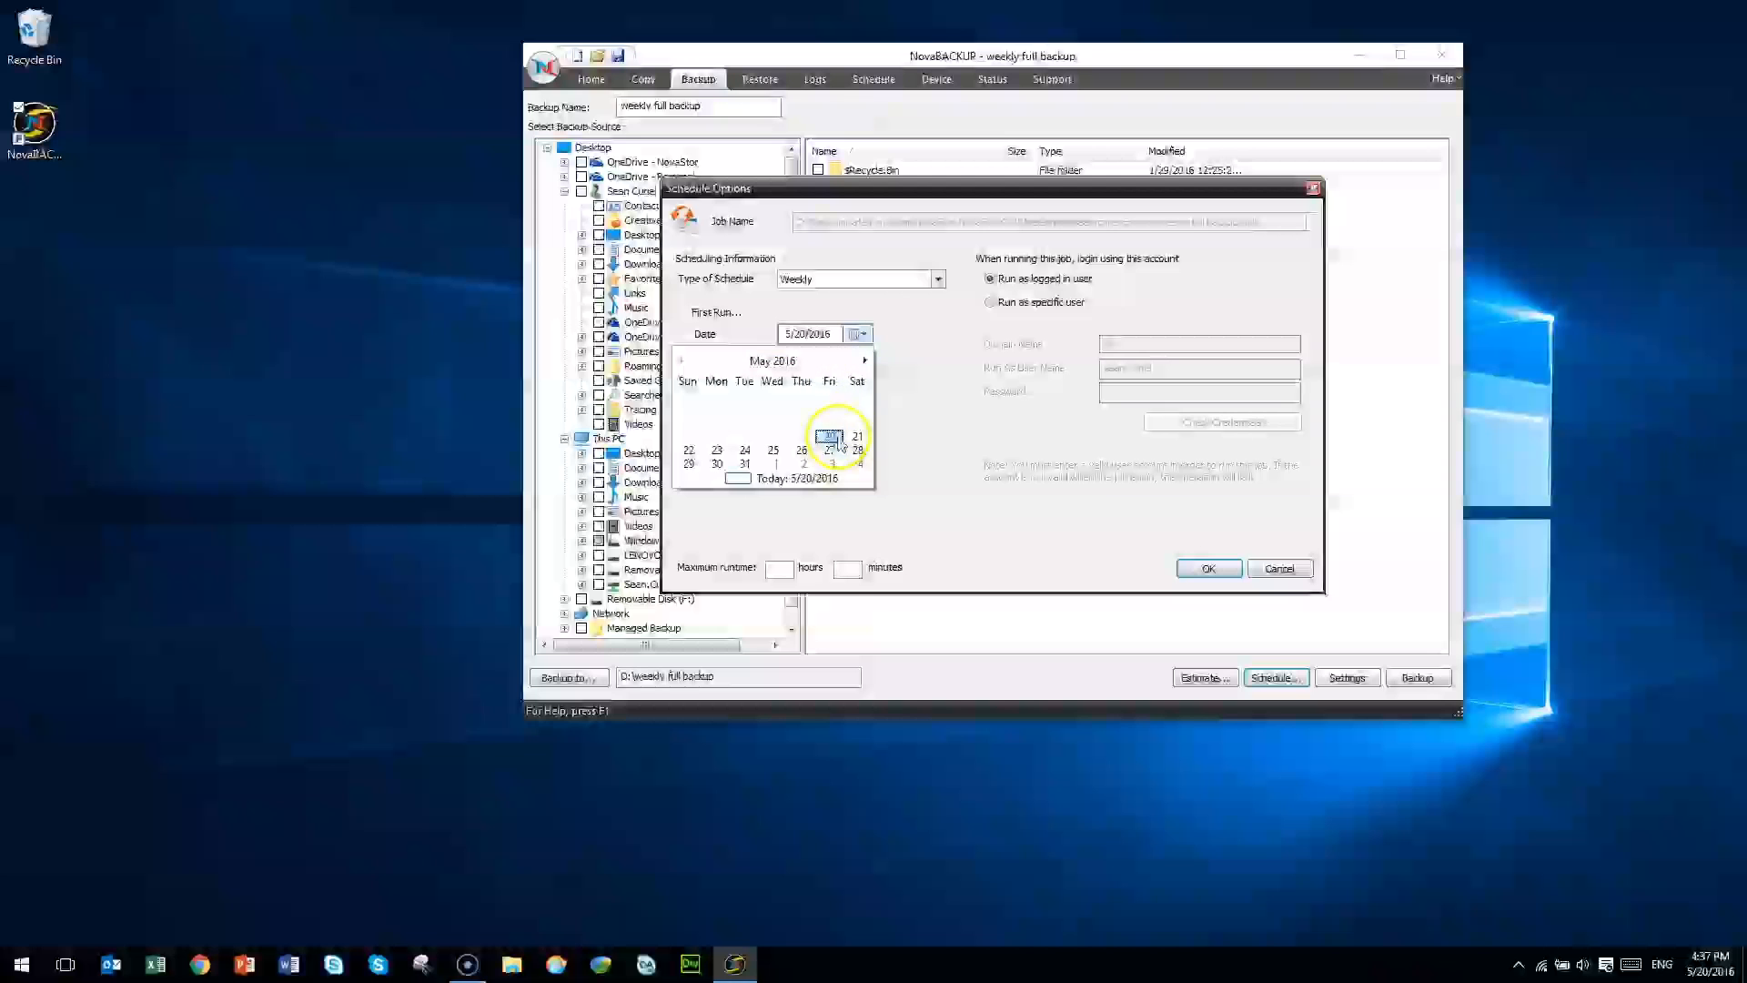
left_click(717, 451)
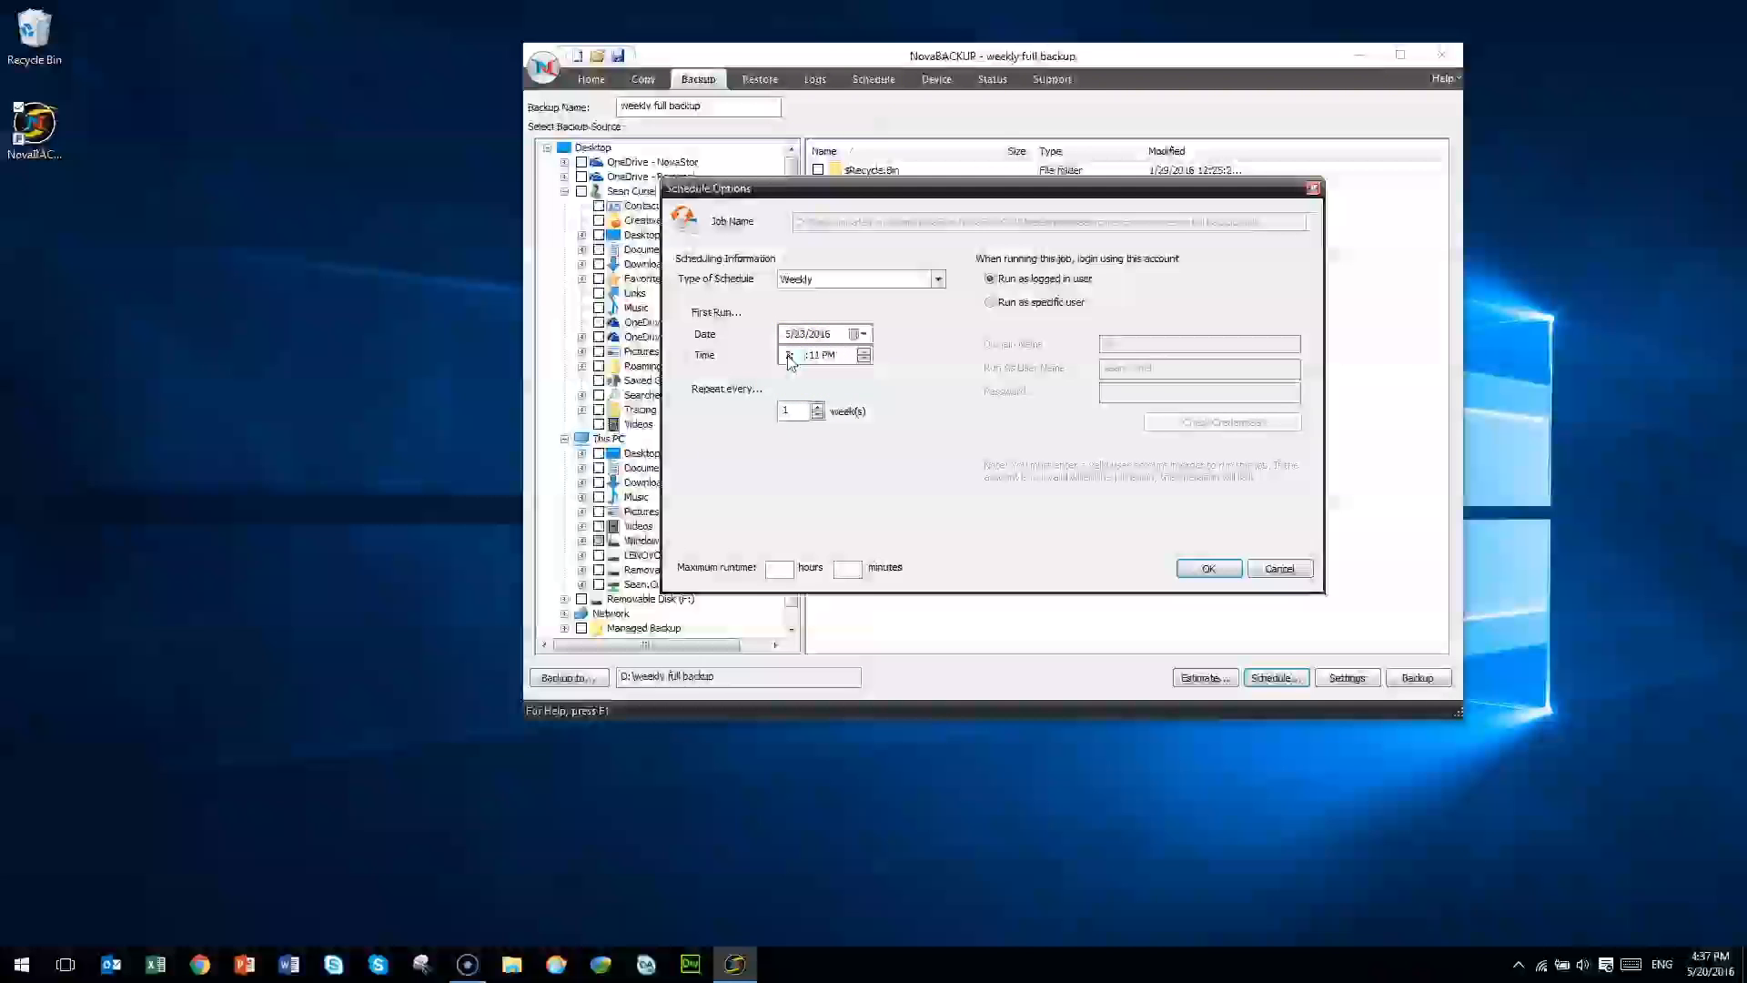
left_click(817, 414)
left_click(1034, 303)
left_click(1034, 282)
left_click(1213, 568)
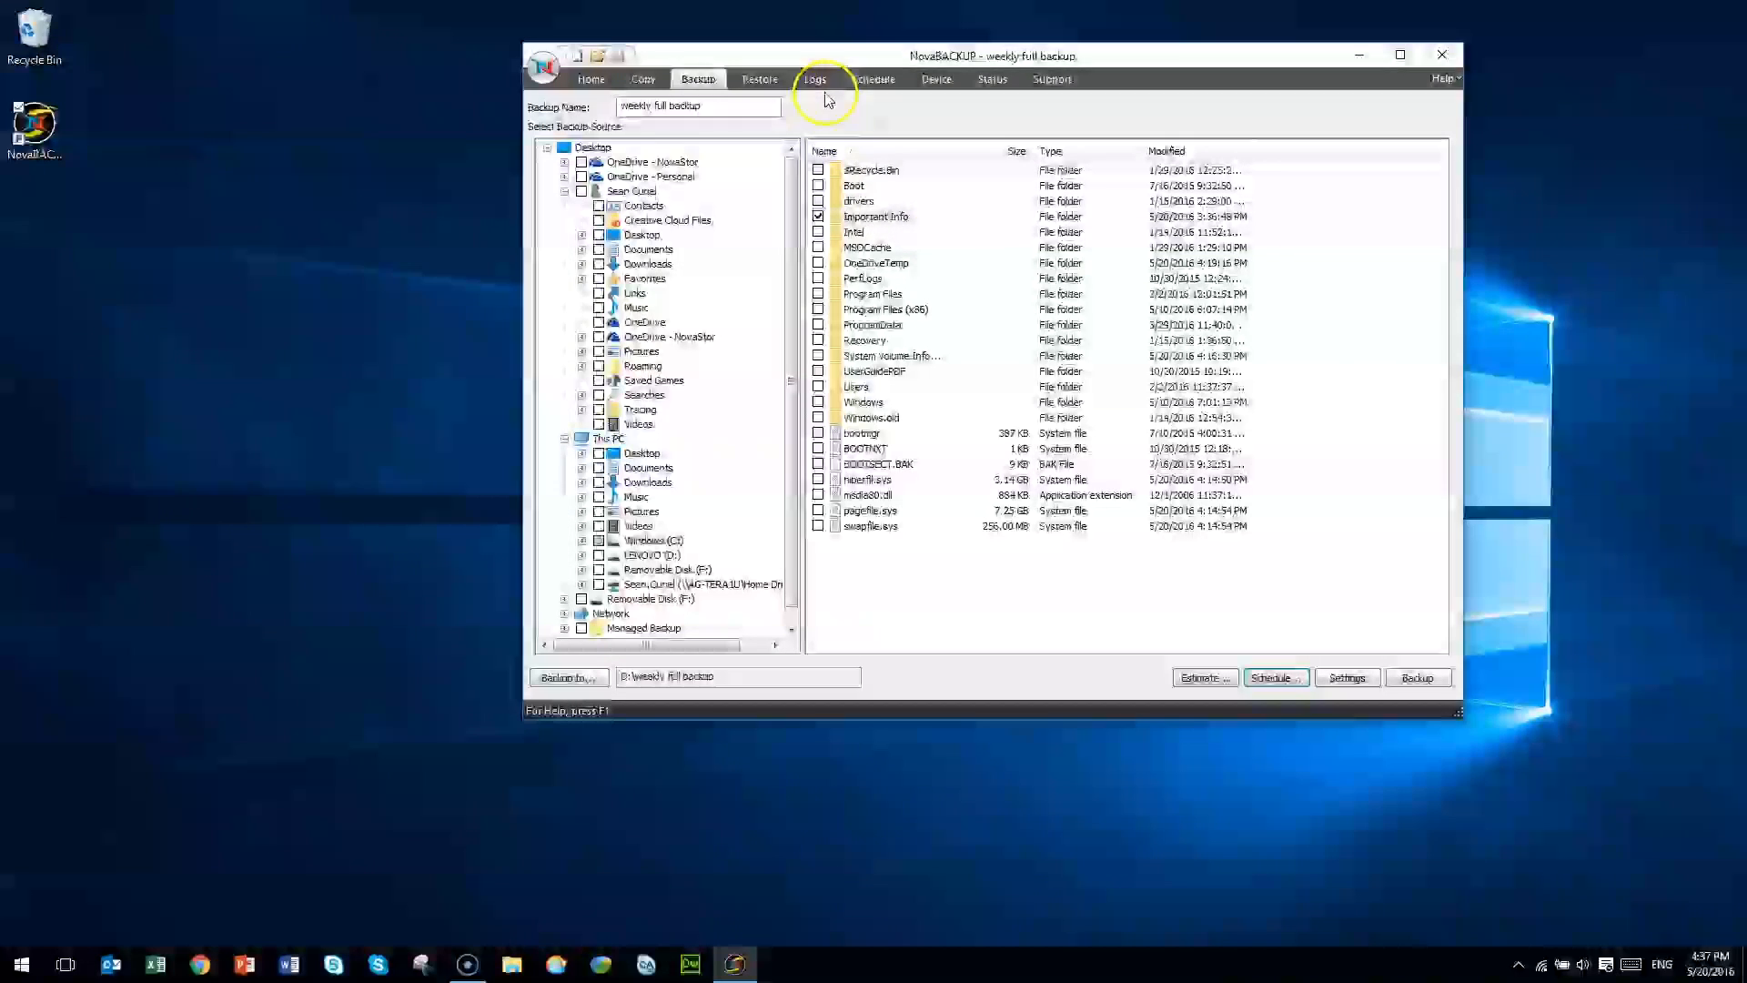
- View the scheduled jobs and bring up the available actions for the weekly full backup job
left_click(863, 80)
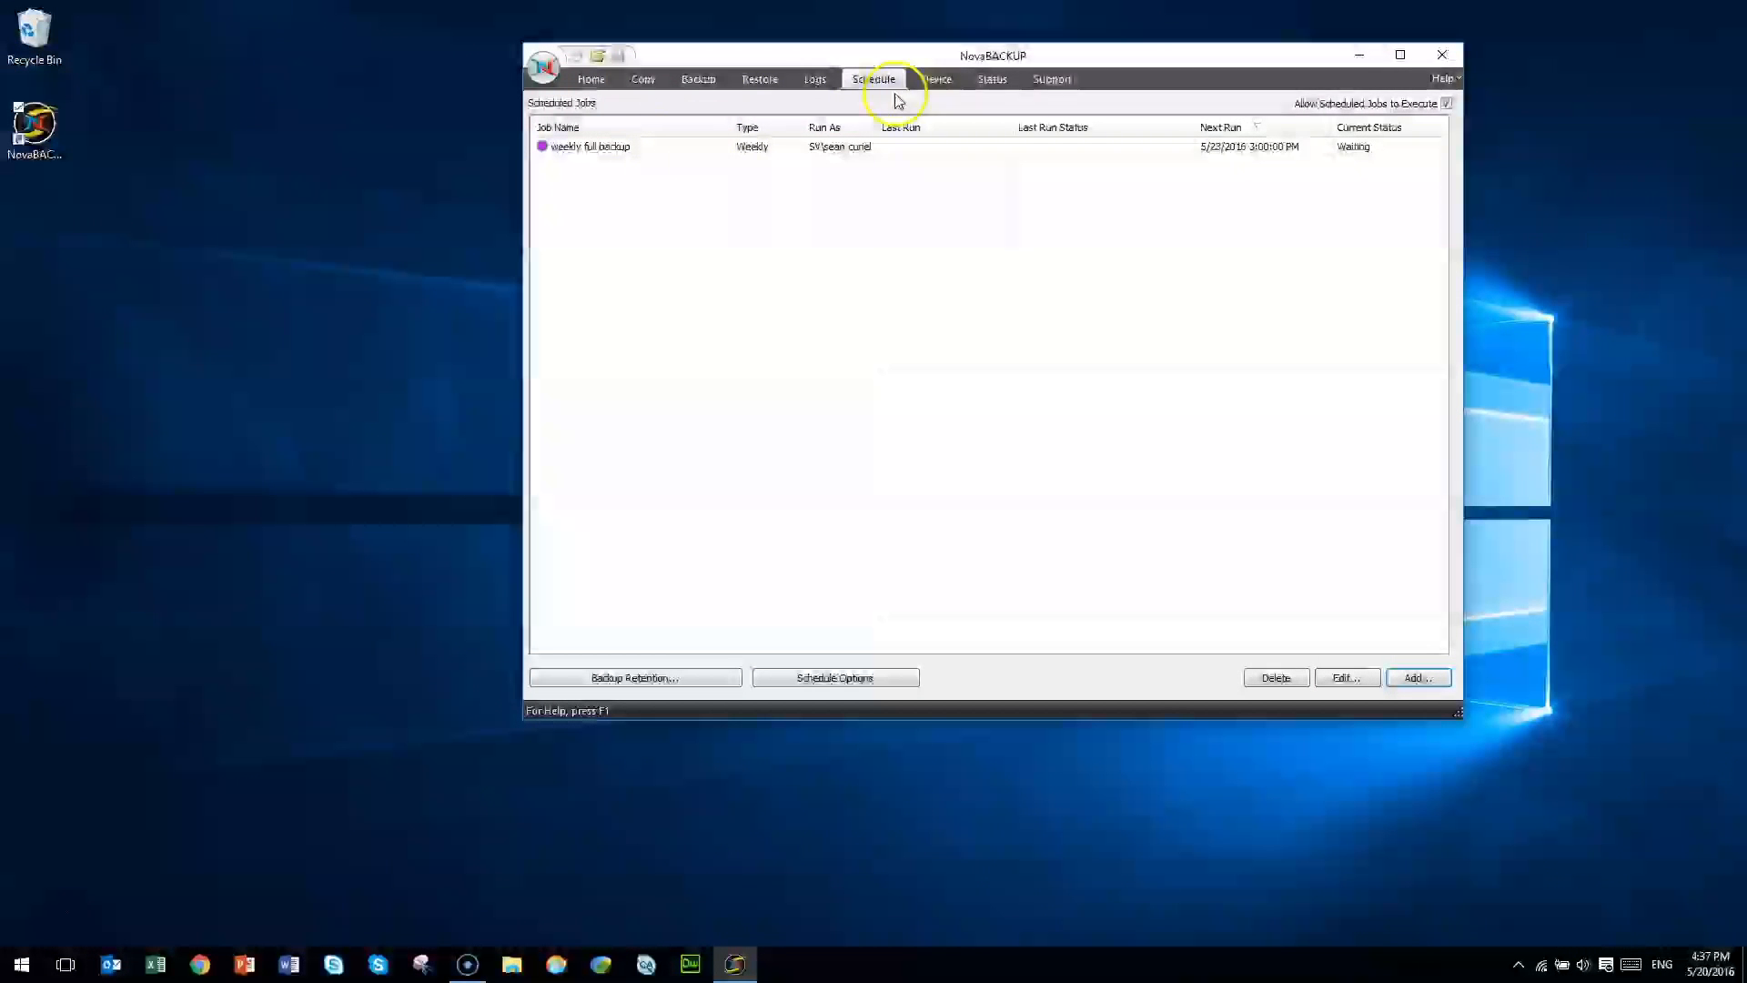
right_click(654, 148)
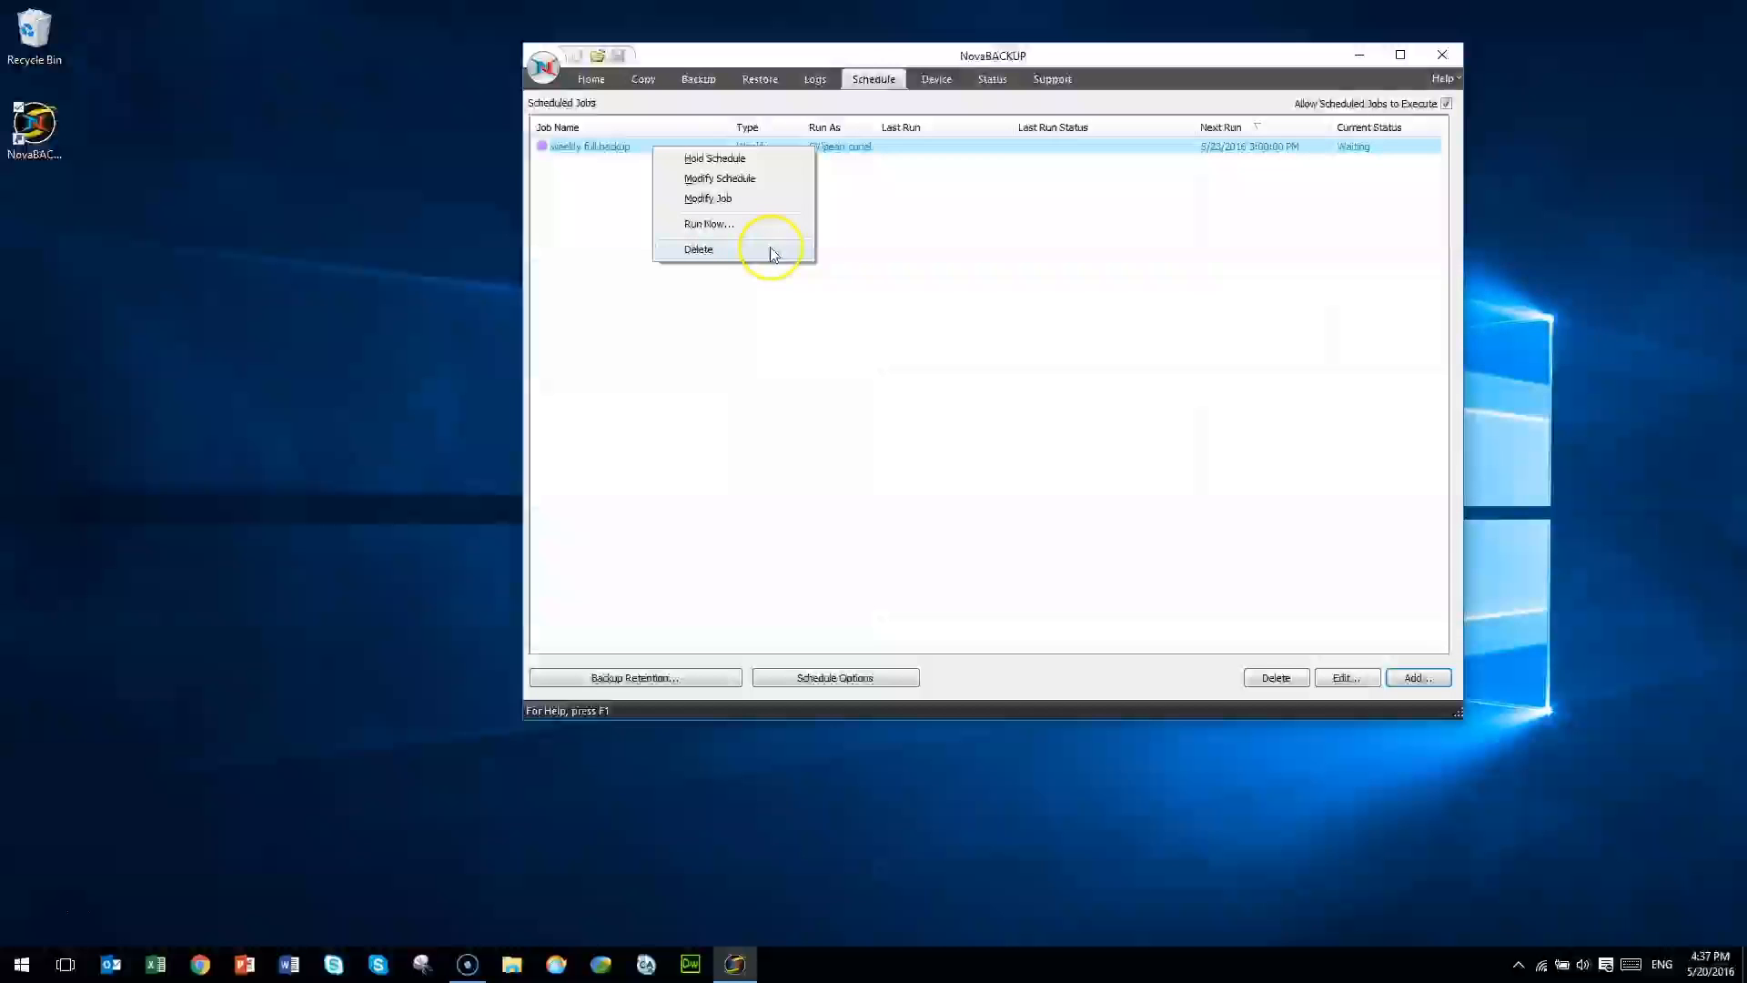
- Check the status of the weekly full backup run and examine the list of backed-up files in its job report
left_click(905, 249)
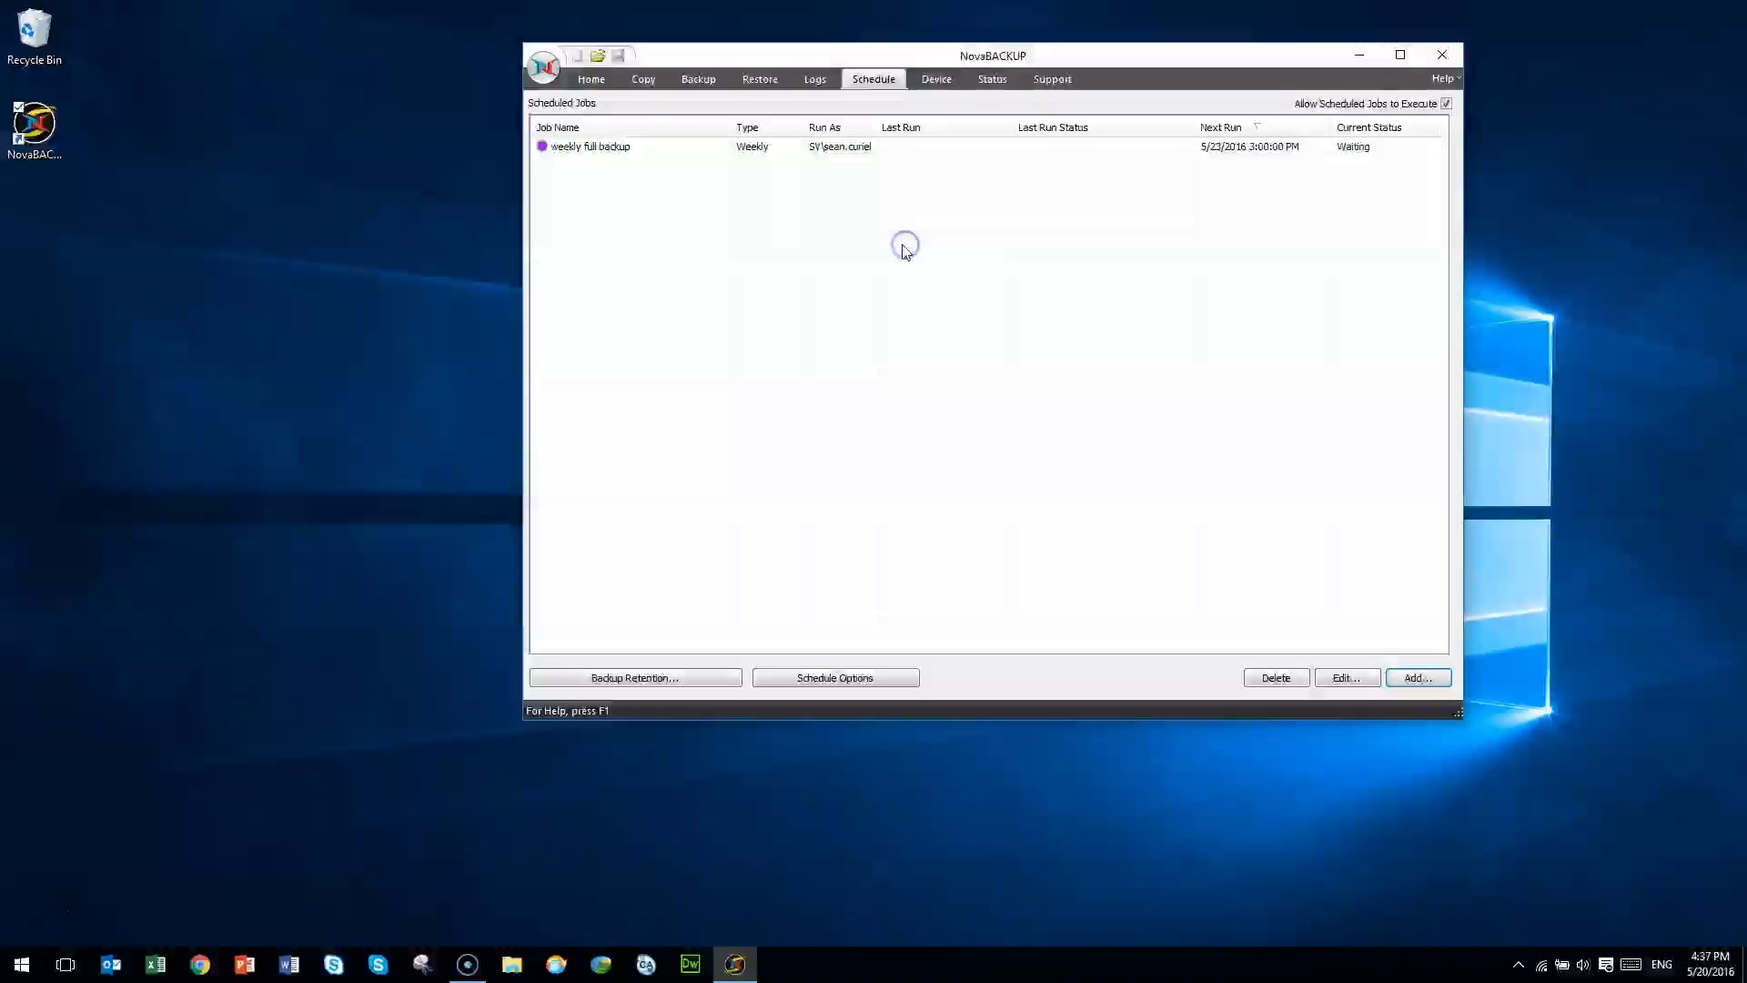
left_click(993, 80)
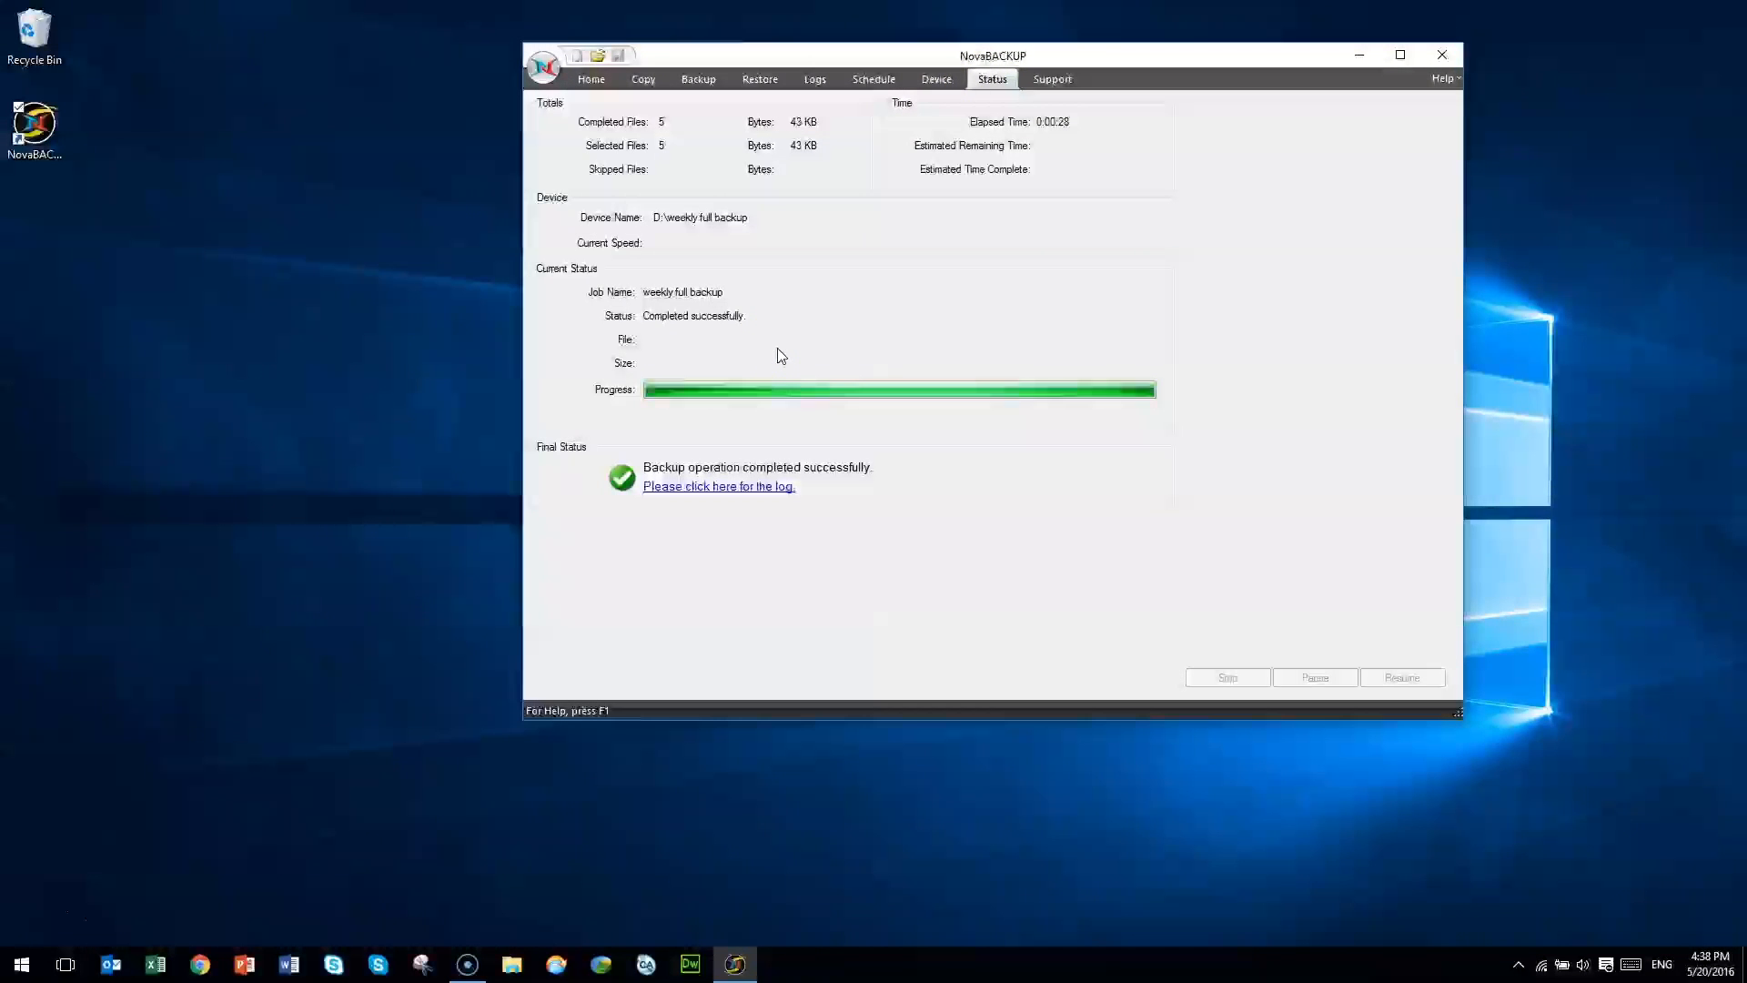
left_click(721, 488)
left_click_drag(956, 222, 1020, 173)
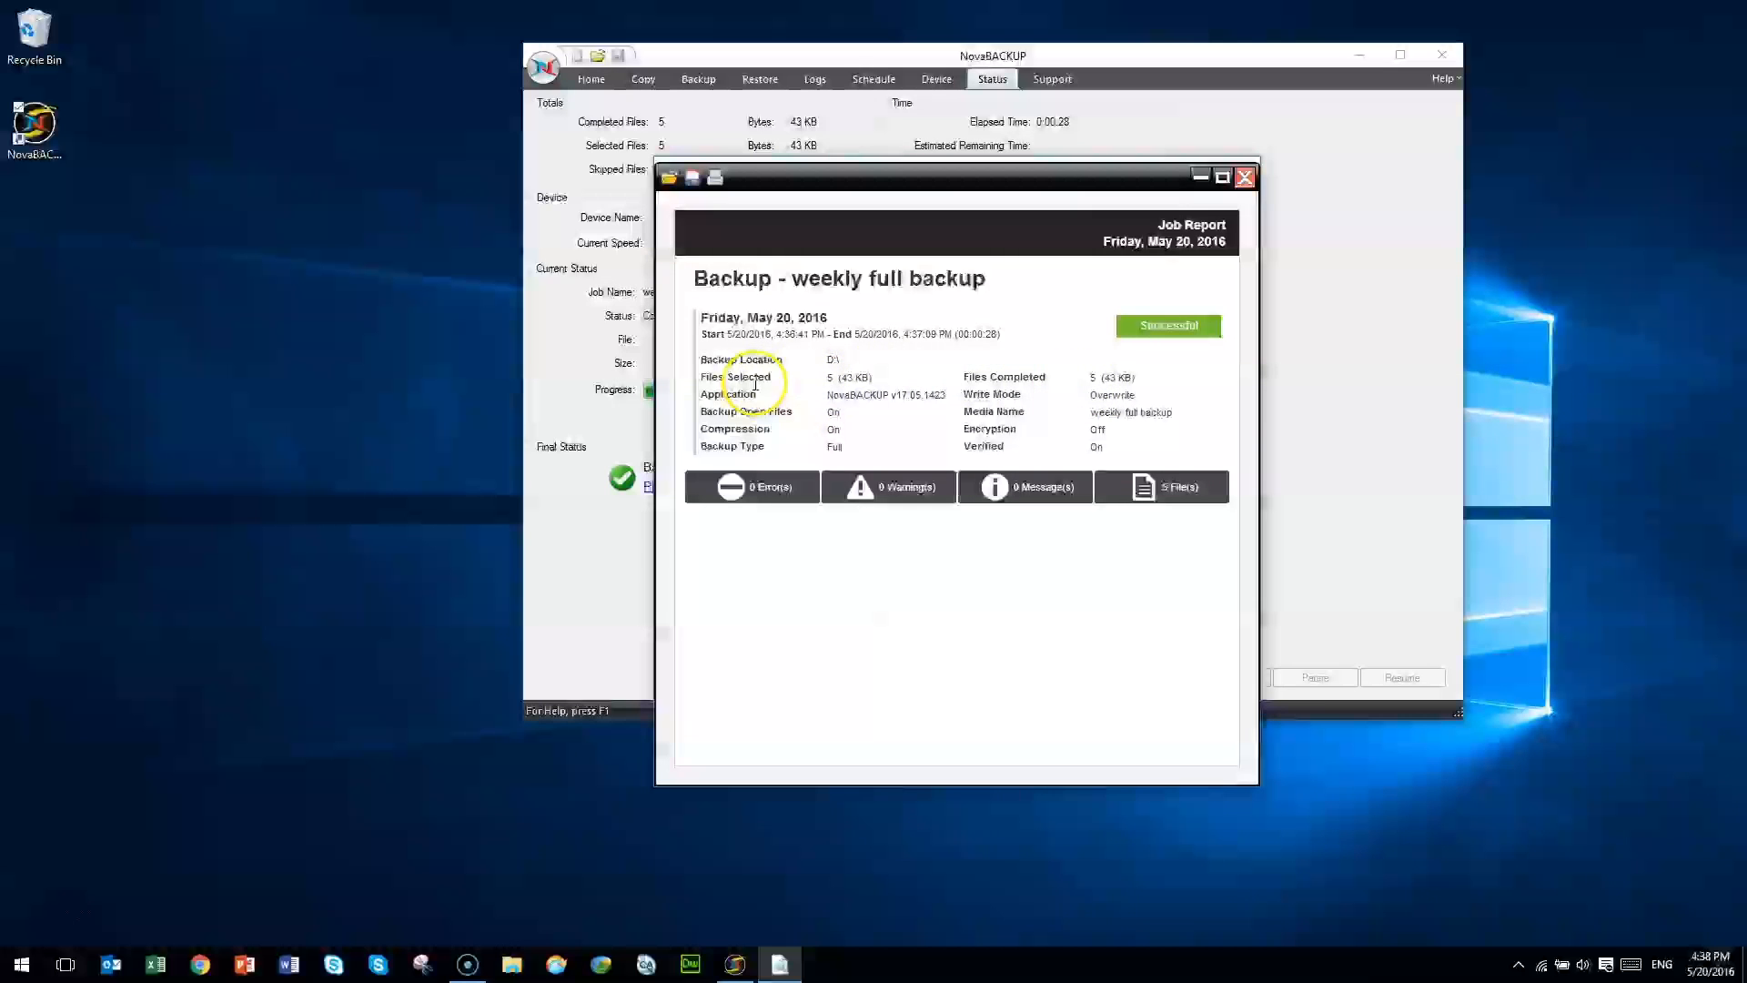
left_click(1162, 484)
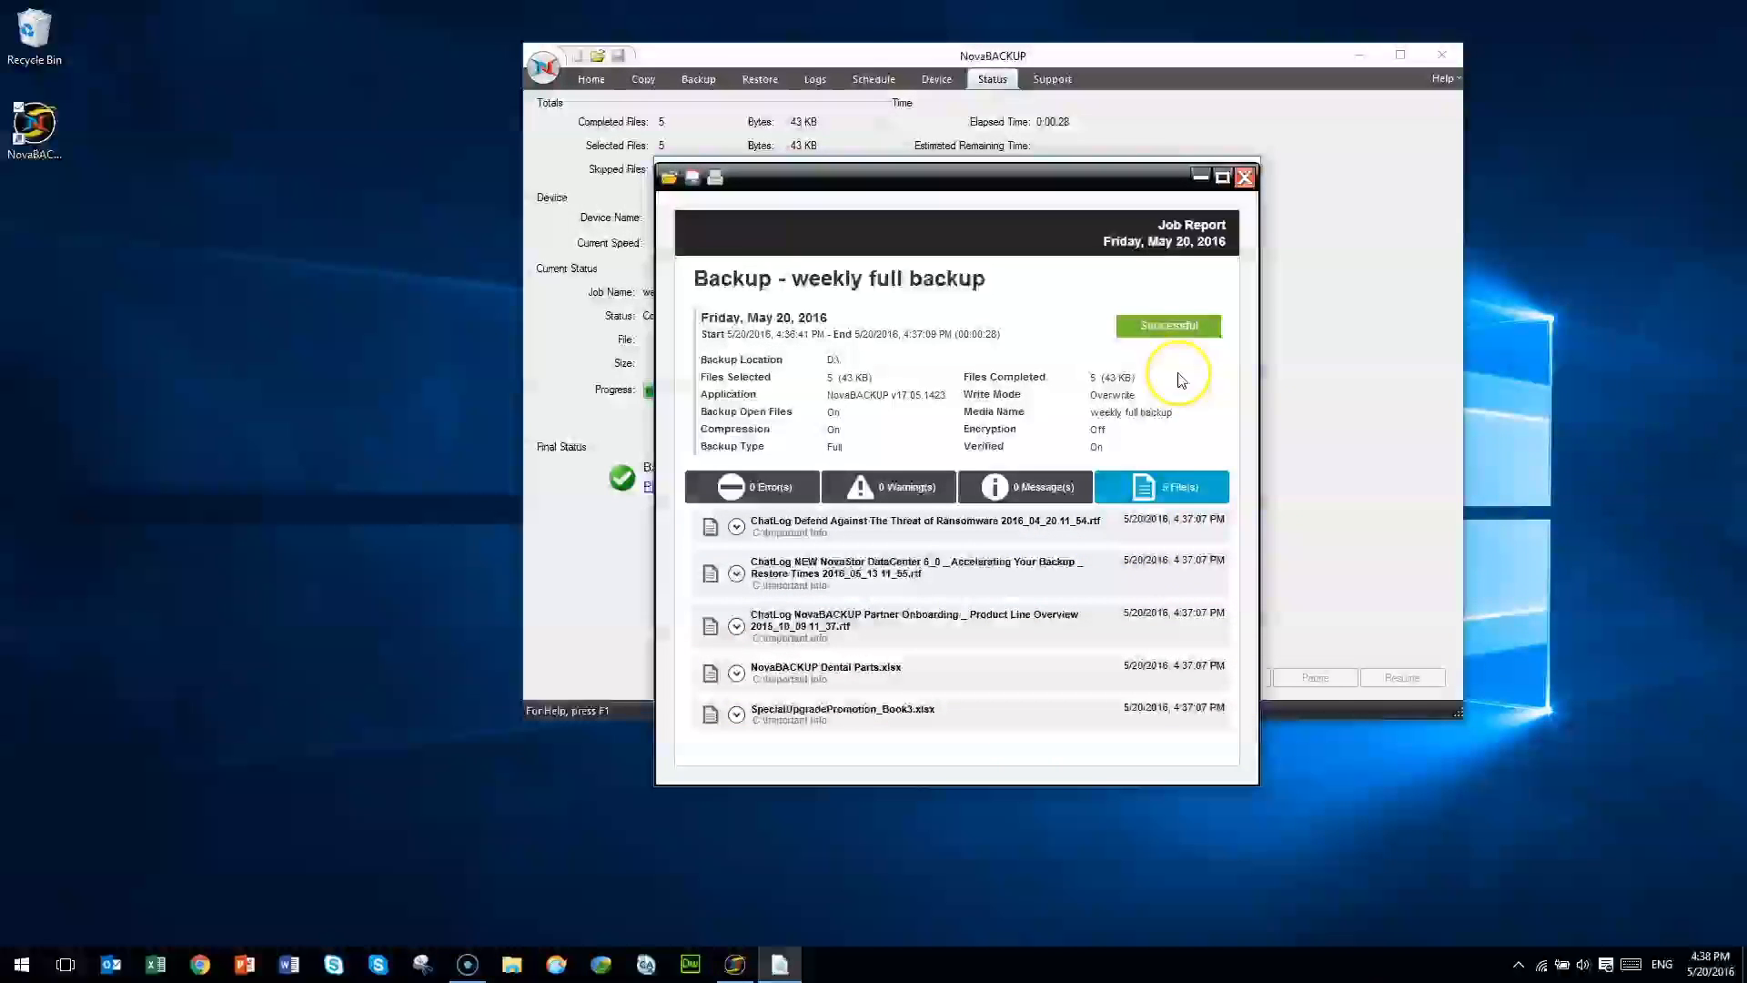
left_click(1244, 176)
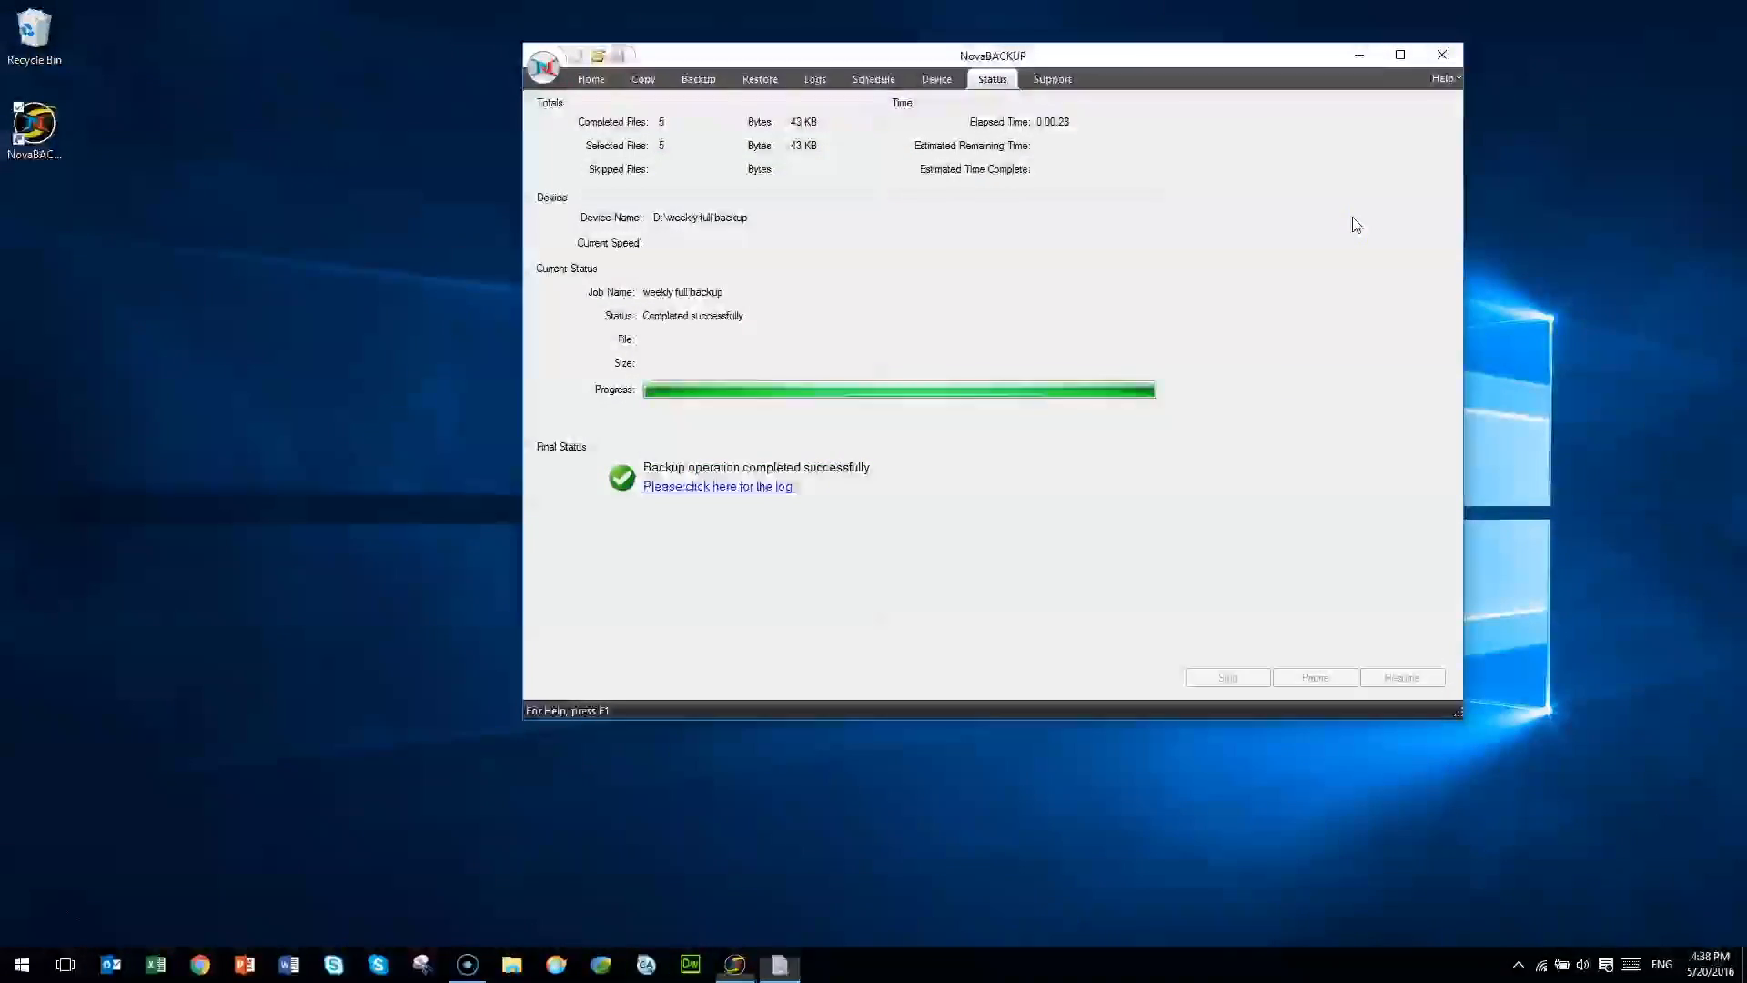
- View the weekly full backup report from the log files and close it
left_click(813, 81)
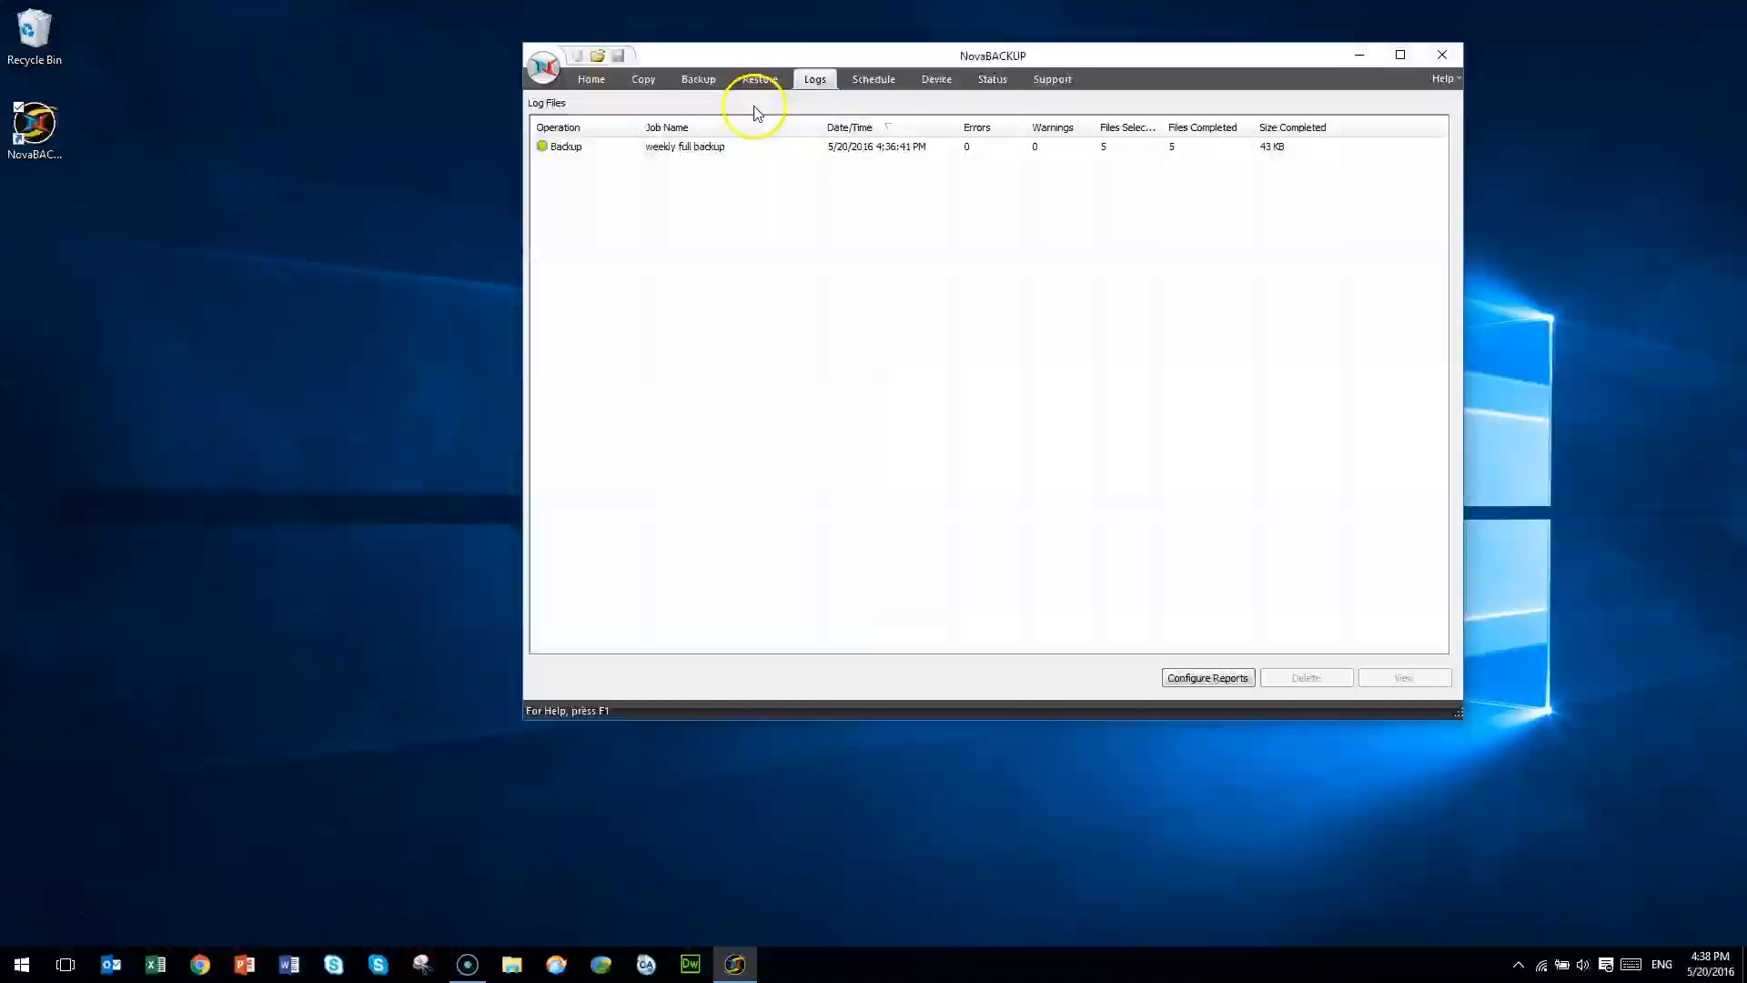
right_click(627, 152)
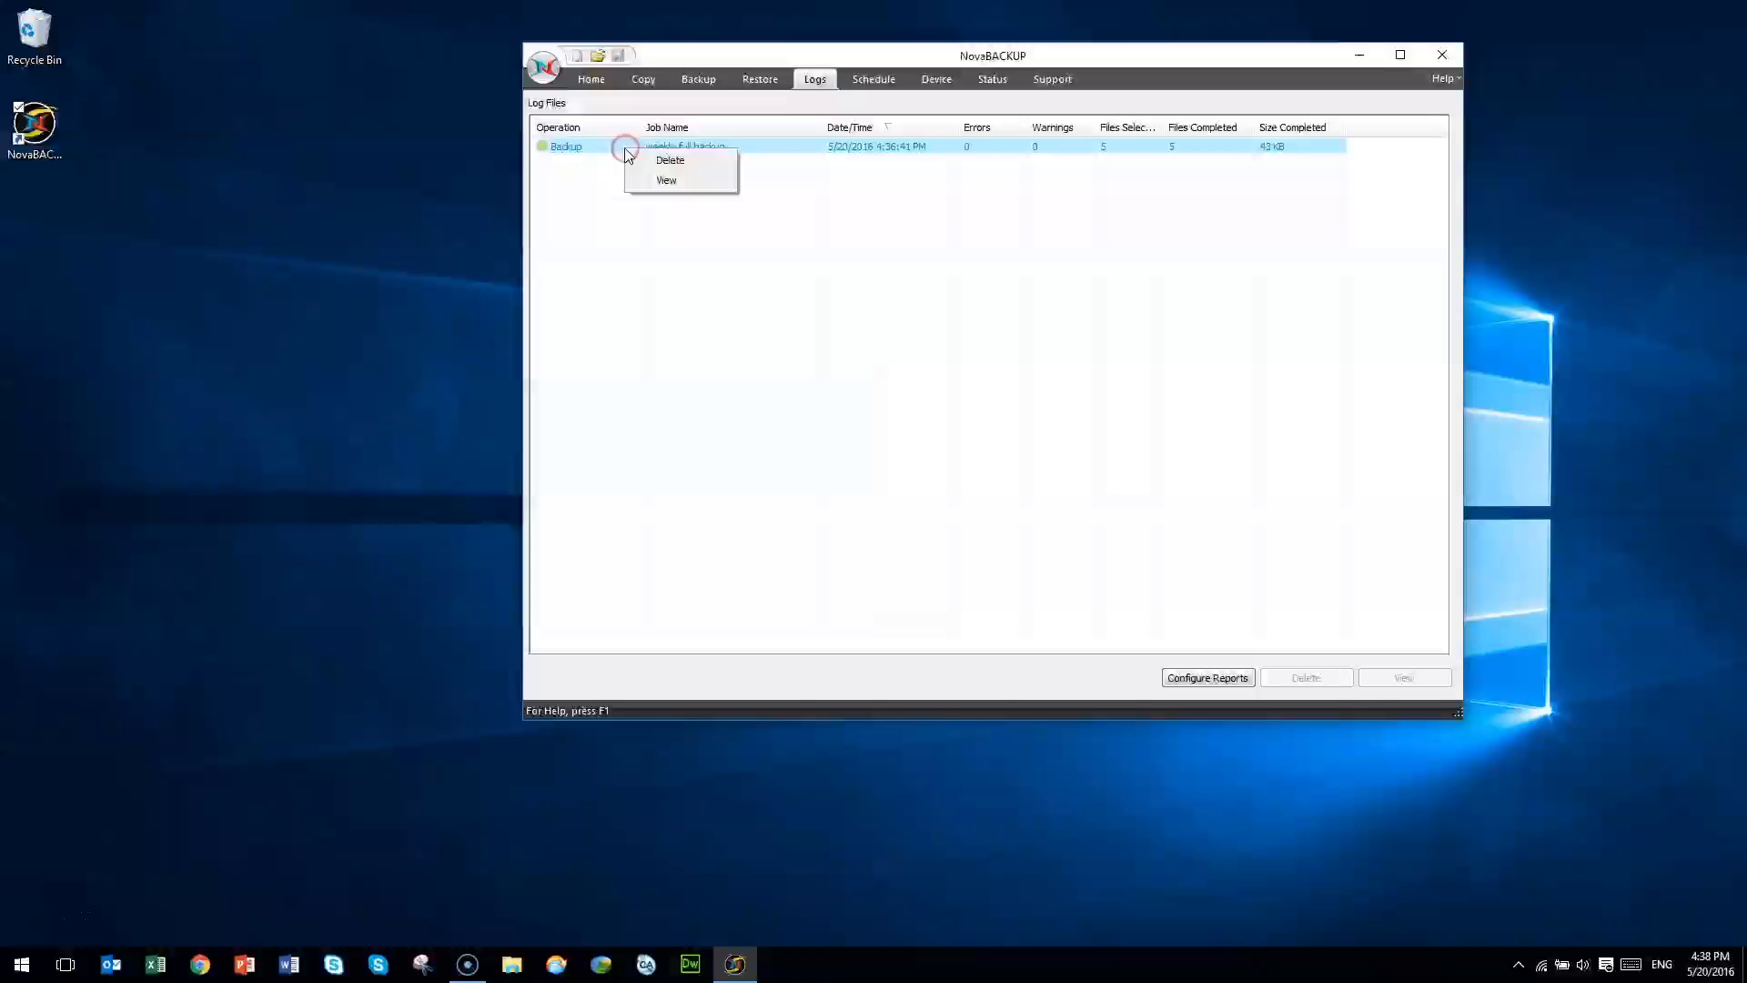
left_click(666, 180)
left_click(1245, 178)
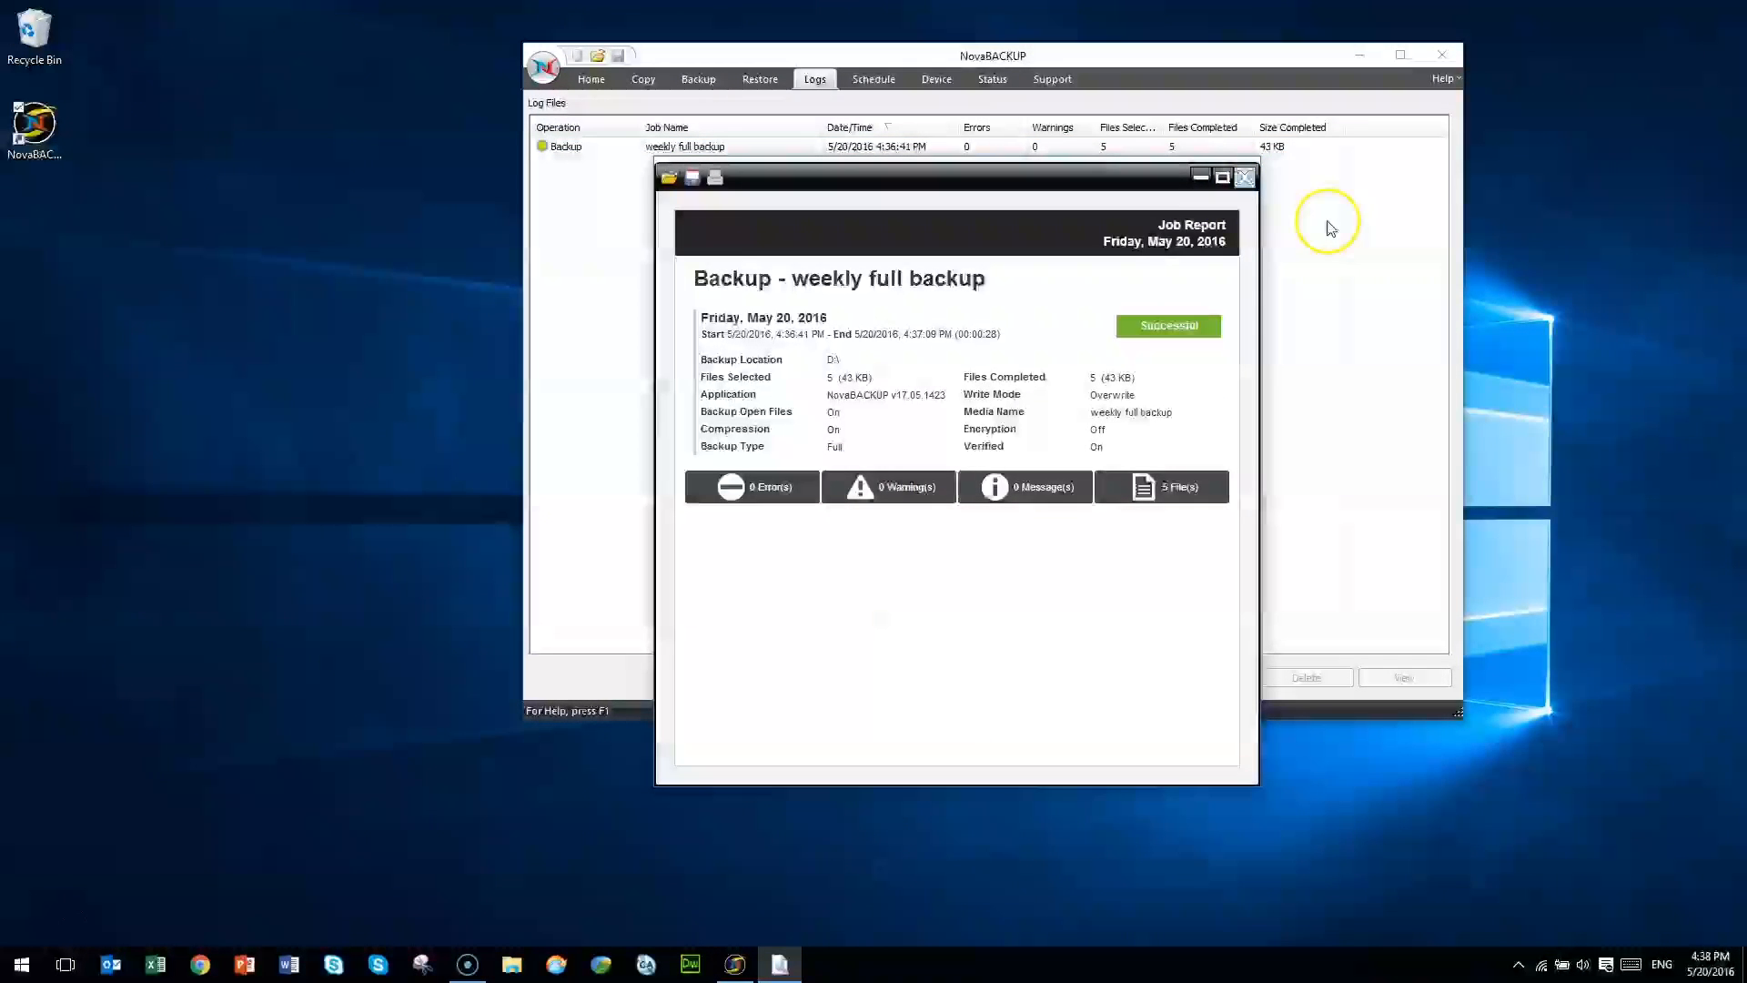
- Open the scheduled weekly full backup job for modification and change its backup name to "daily differential backup"
left_click(699, 81)
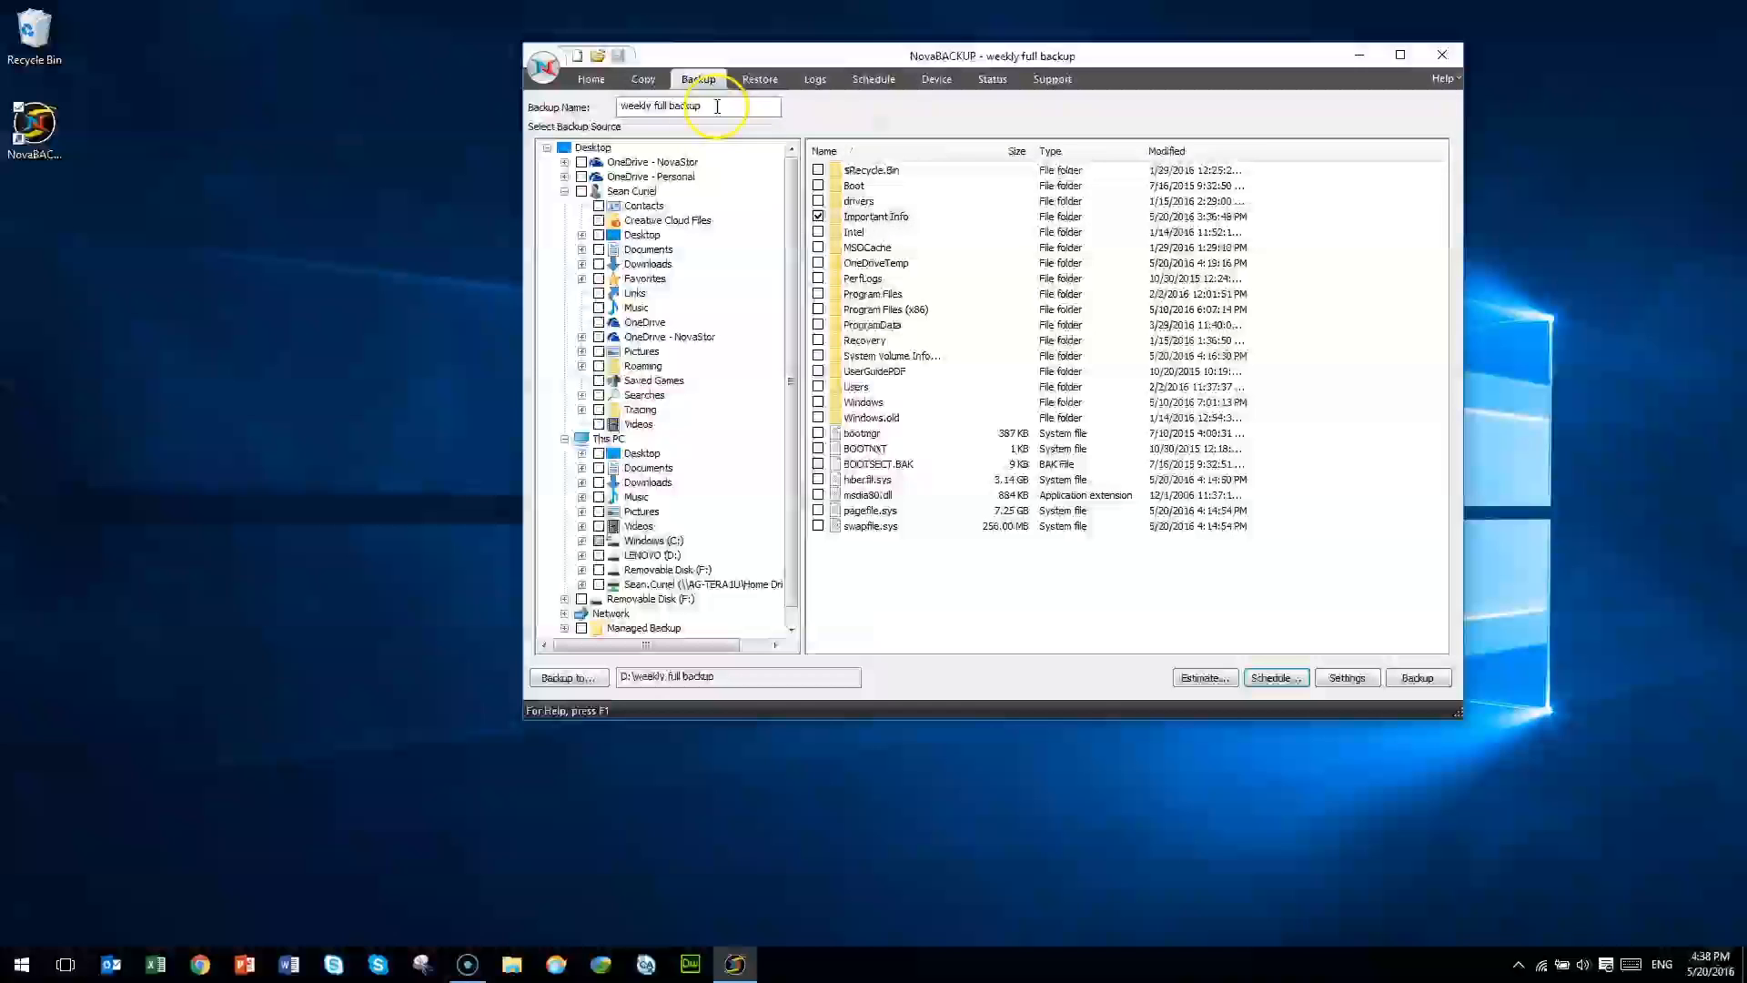
left_click(874, 81)
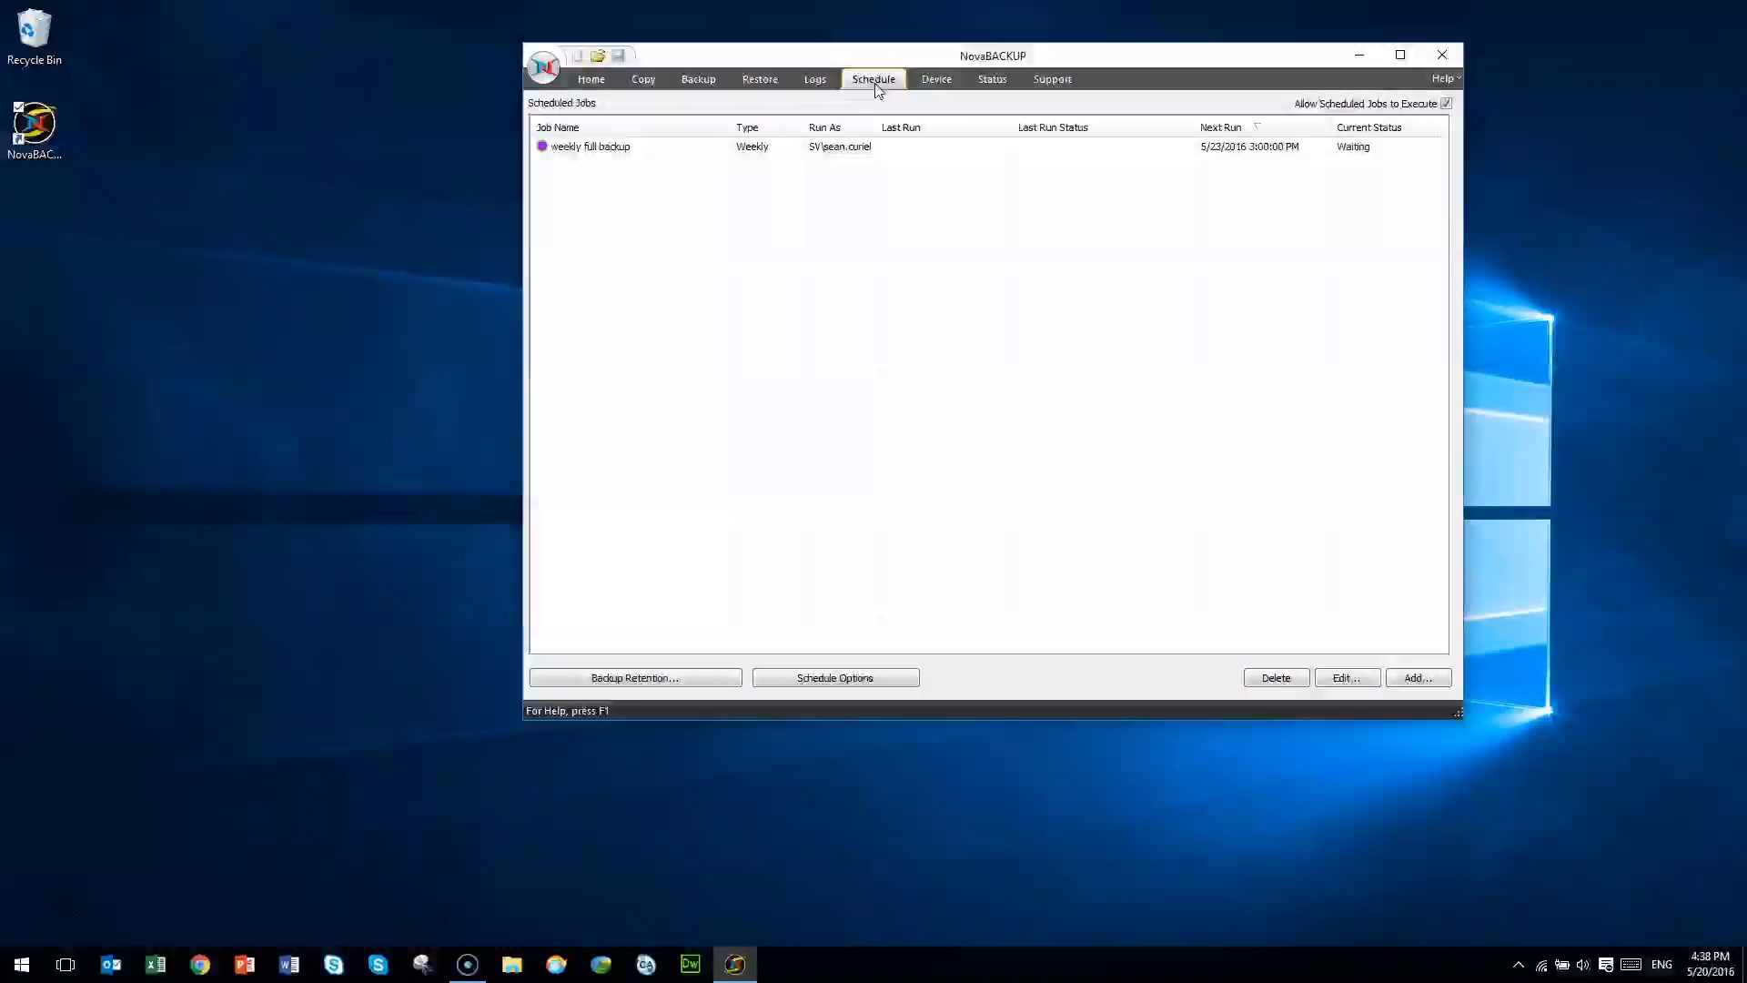
right_click(710, 148)
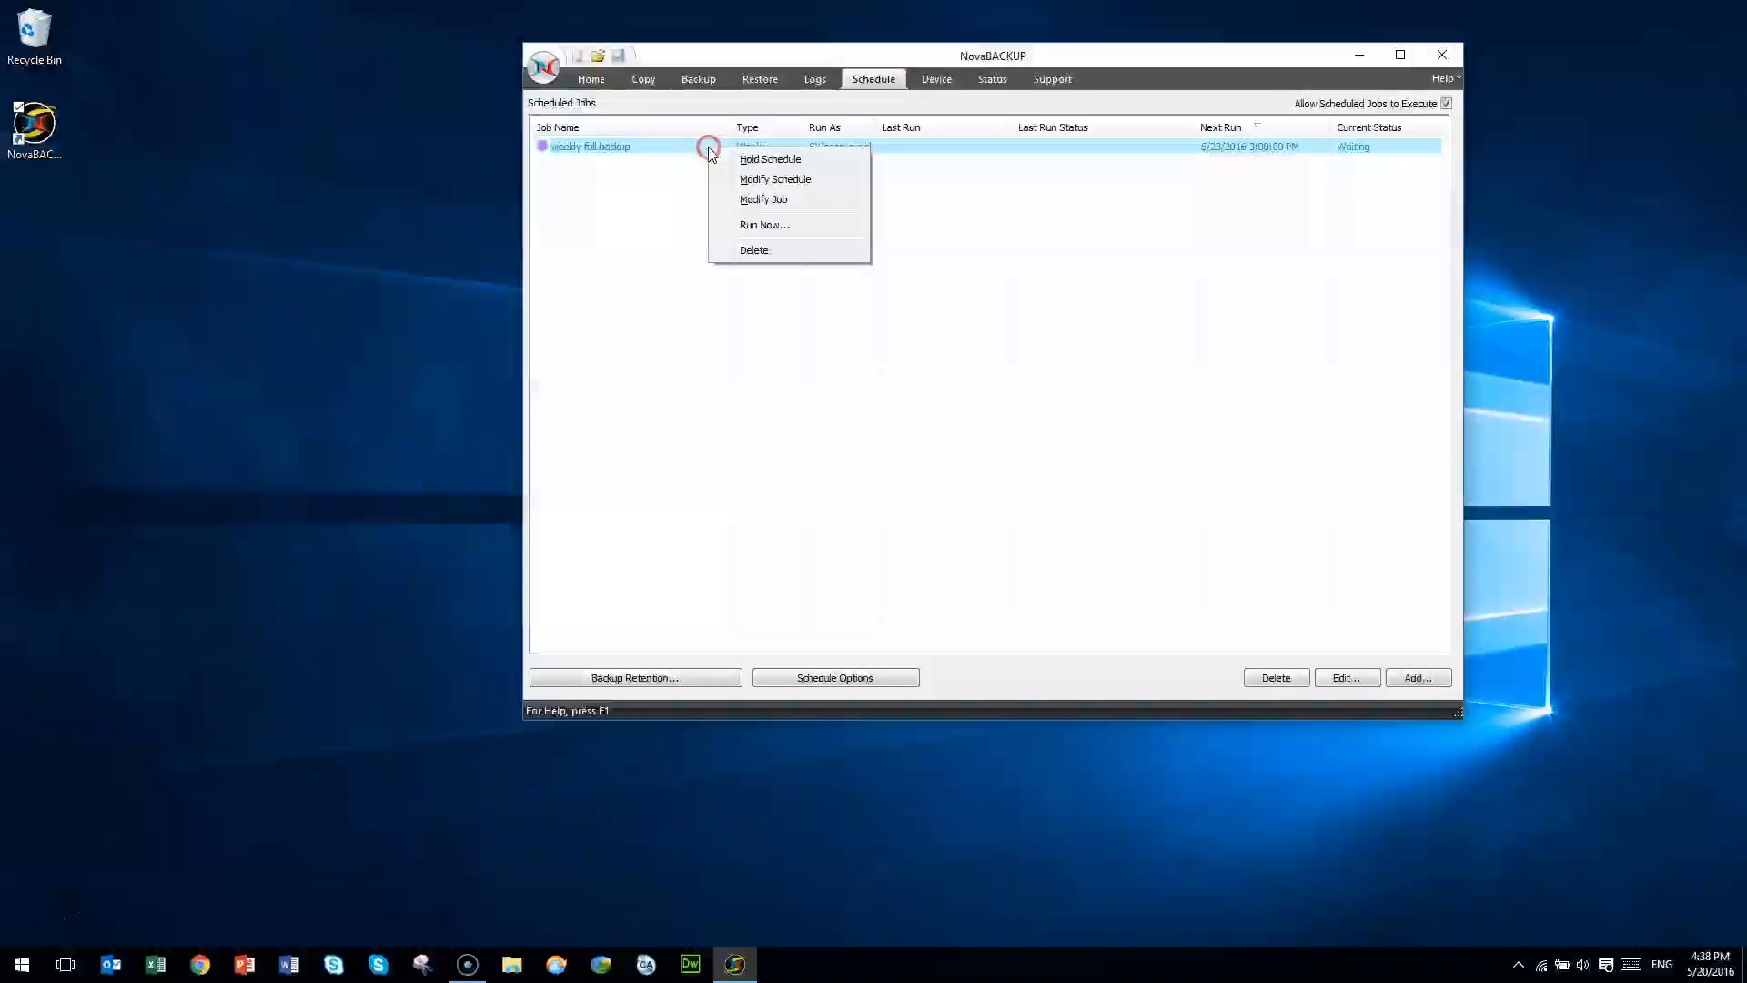
left_click(769, 200)
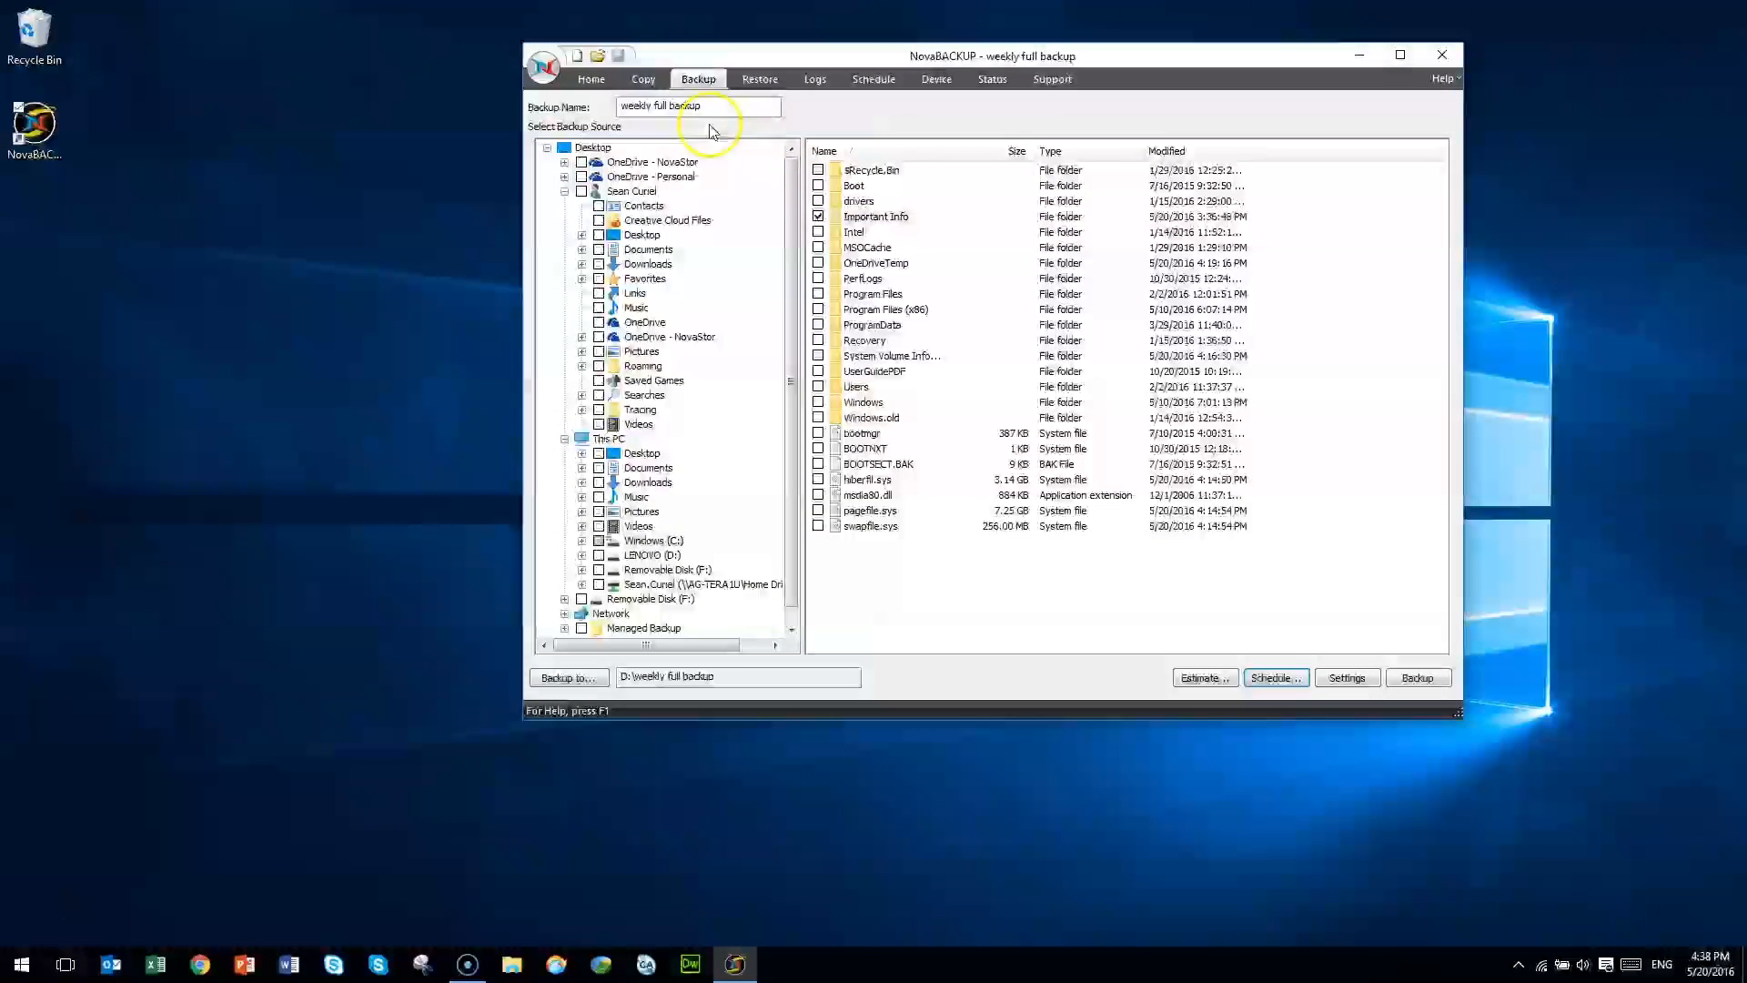
left_click_drag(703, 107, 608, 102)
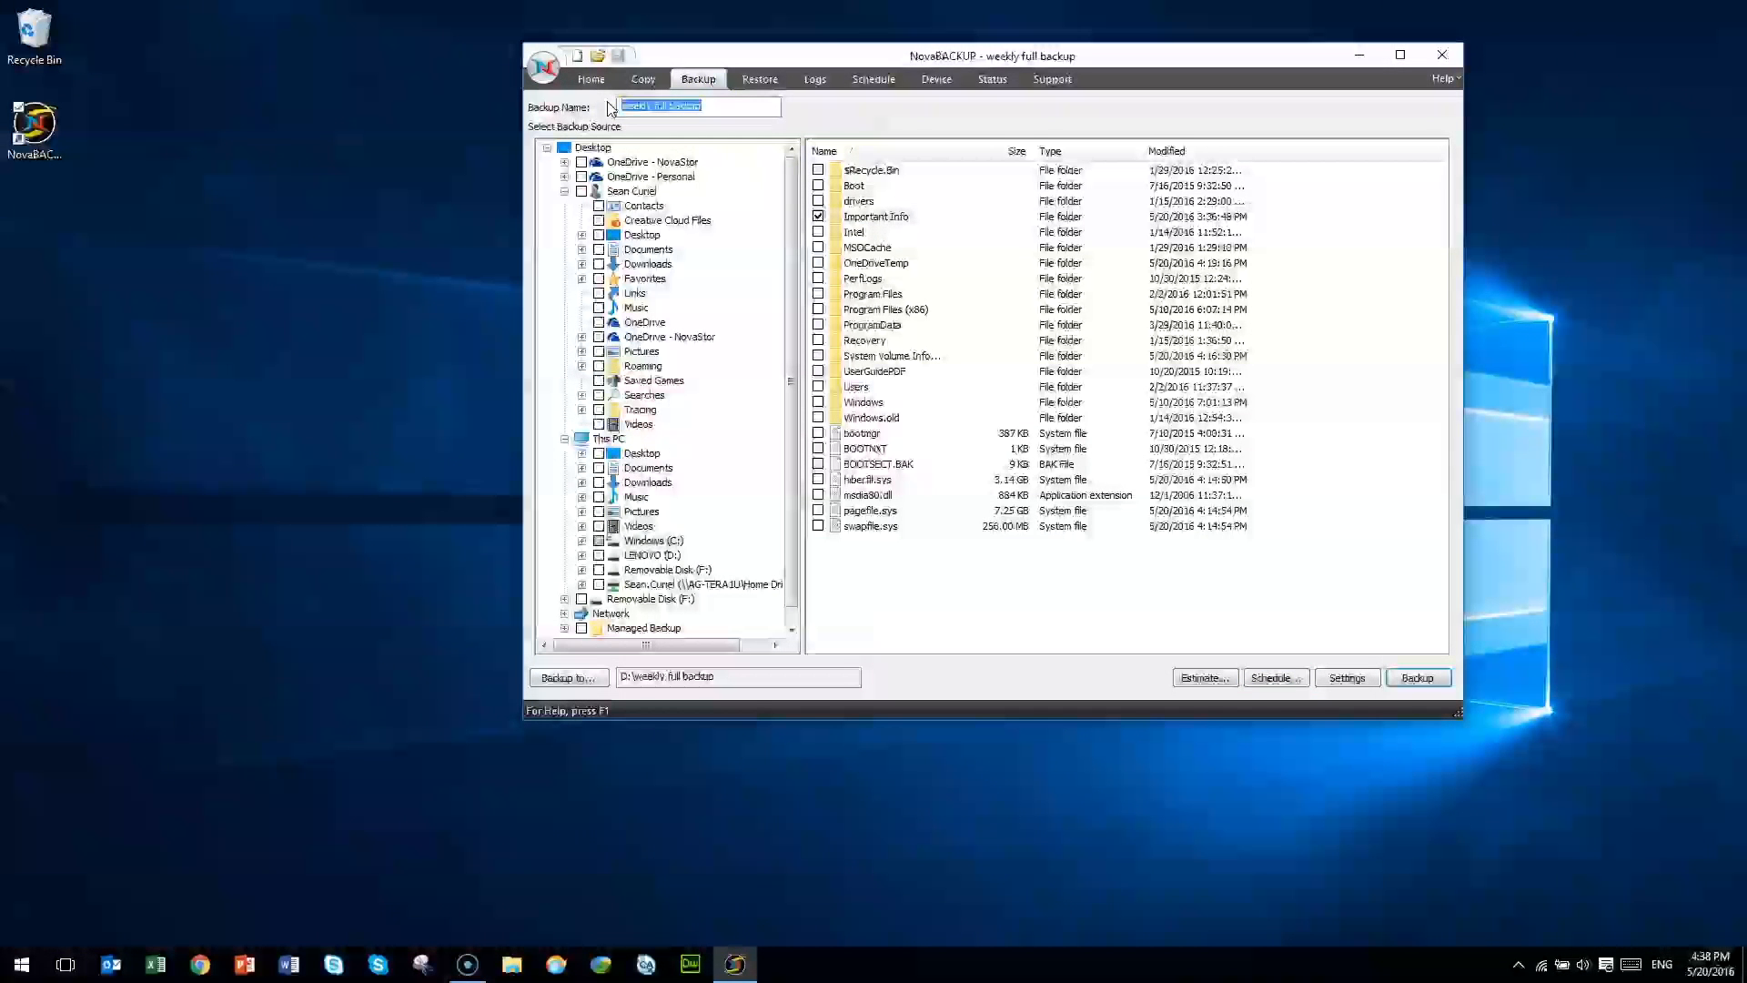
type("daily differen")
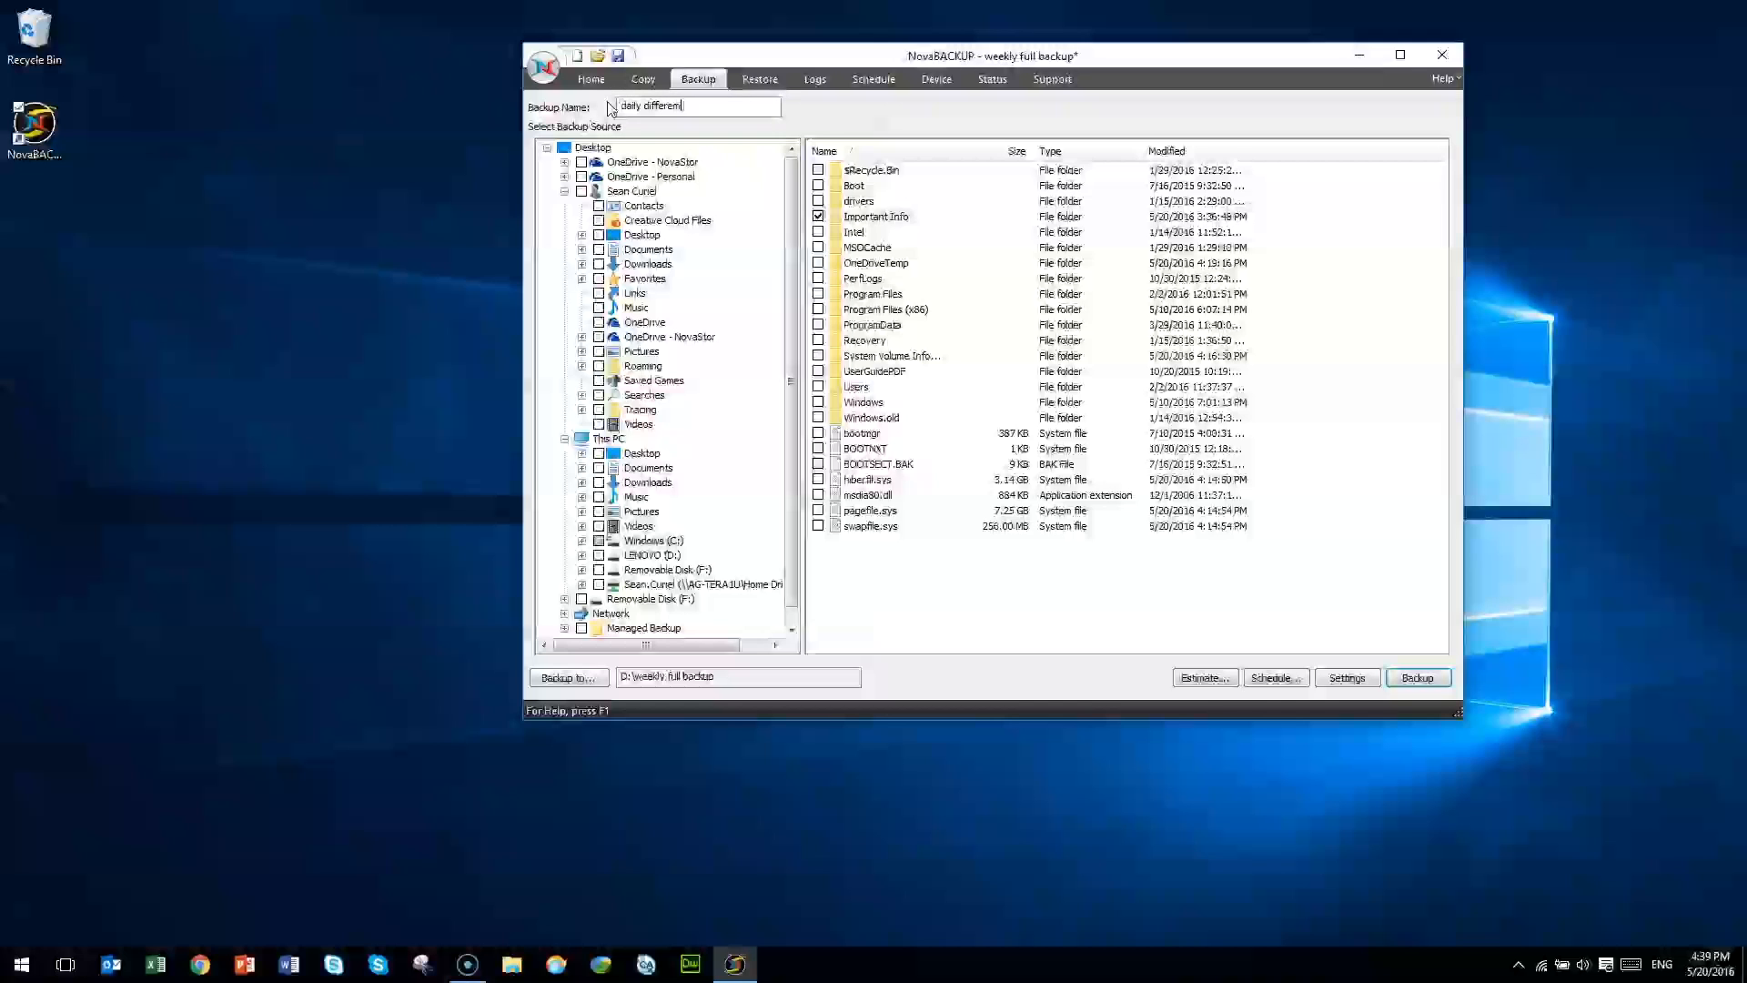
type("tial backup")
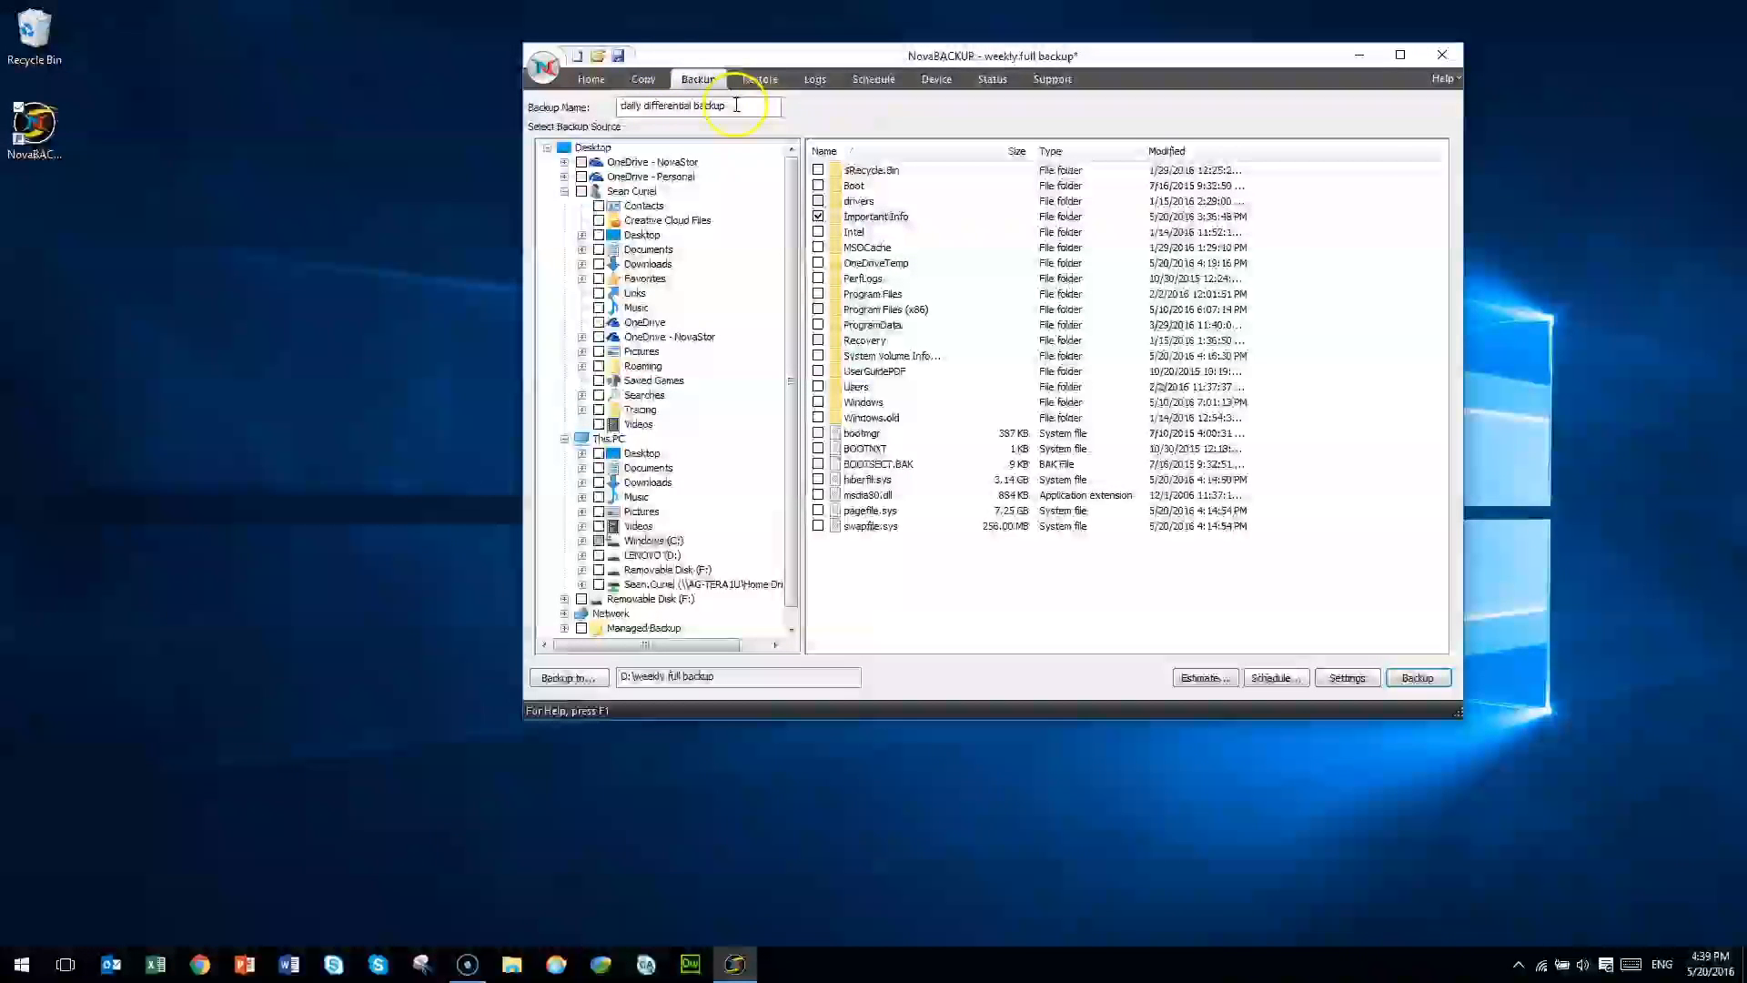
- Copy the backup name and reuse it as the media name, with LENOVO (D:) as the backup destination
triple_click(665, 107)
right_click(666, 107)
left_click(605, 148)
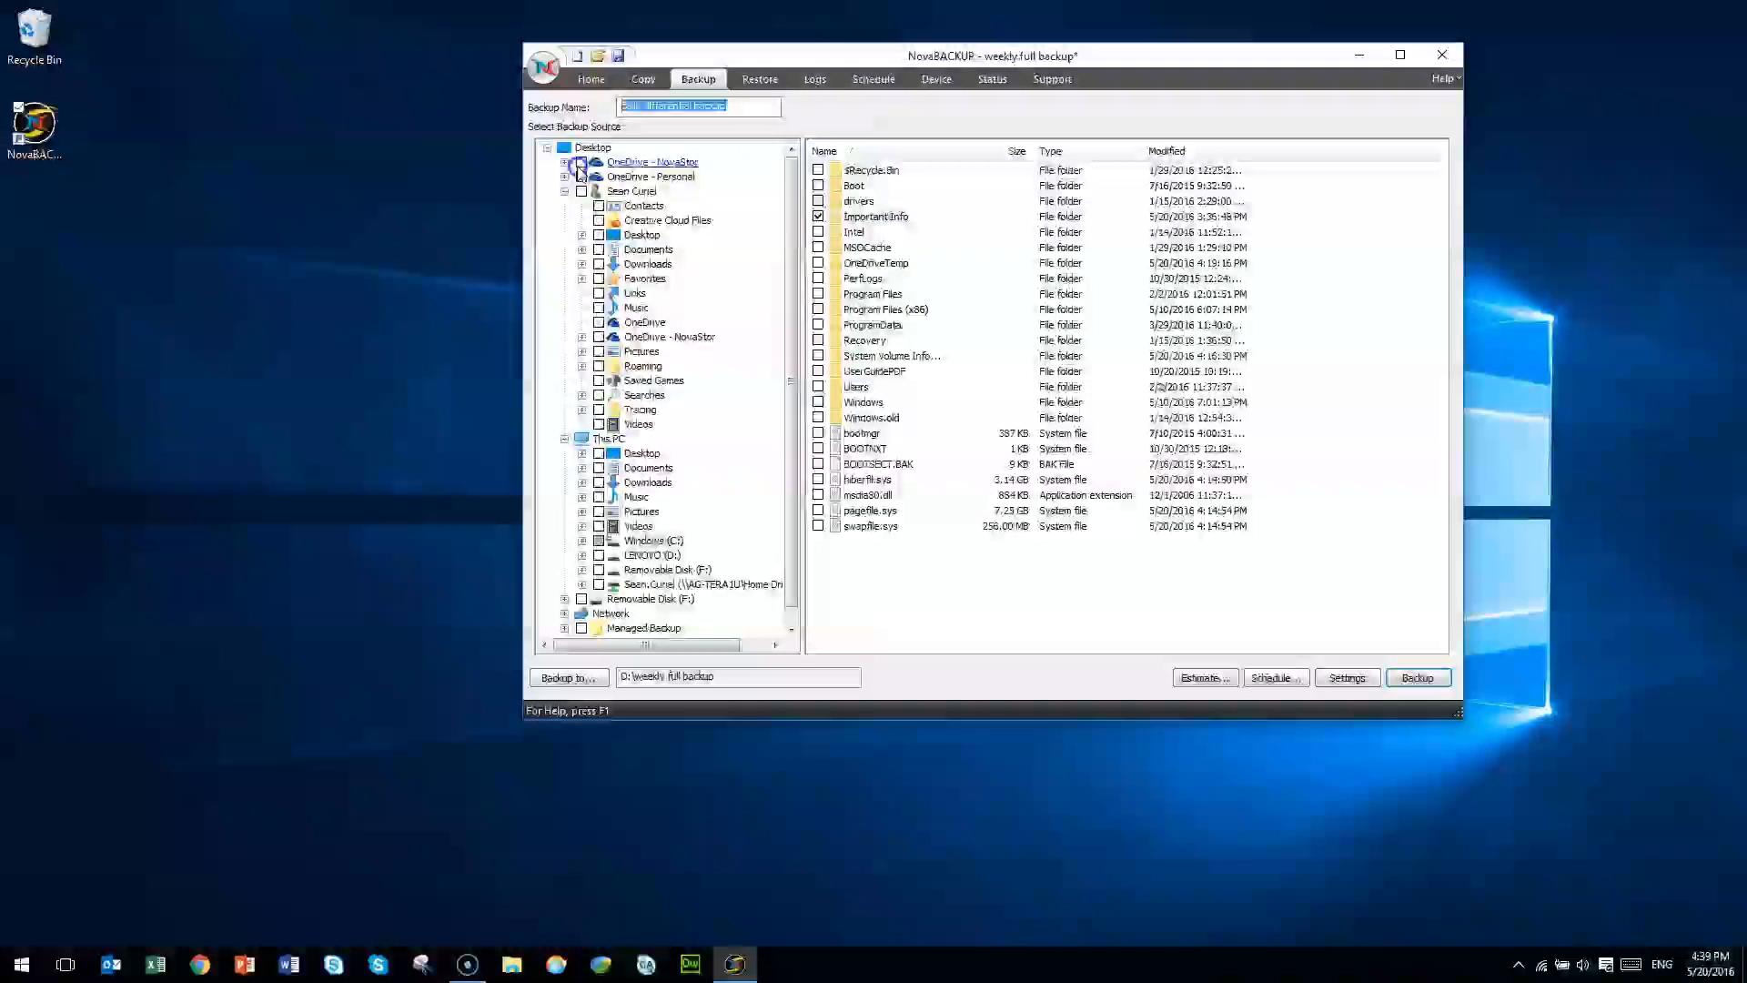
left_click(567, 678)
left_click_drag(1011, 499, 795, 507)
key("ctrl+v")
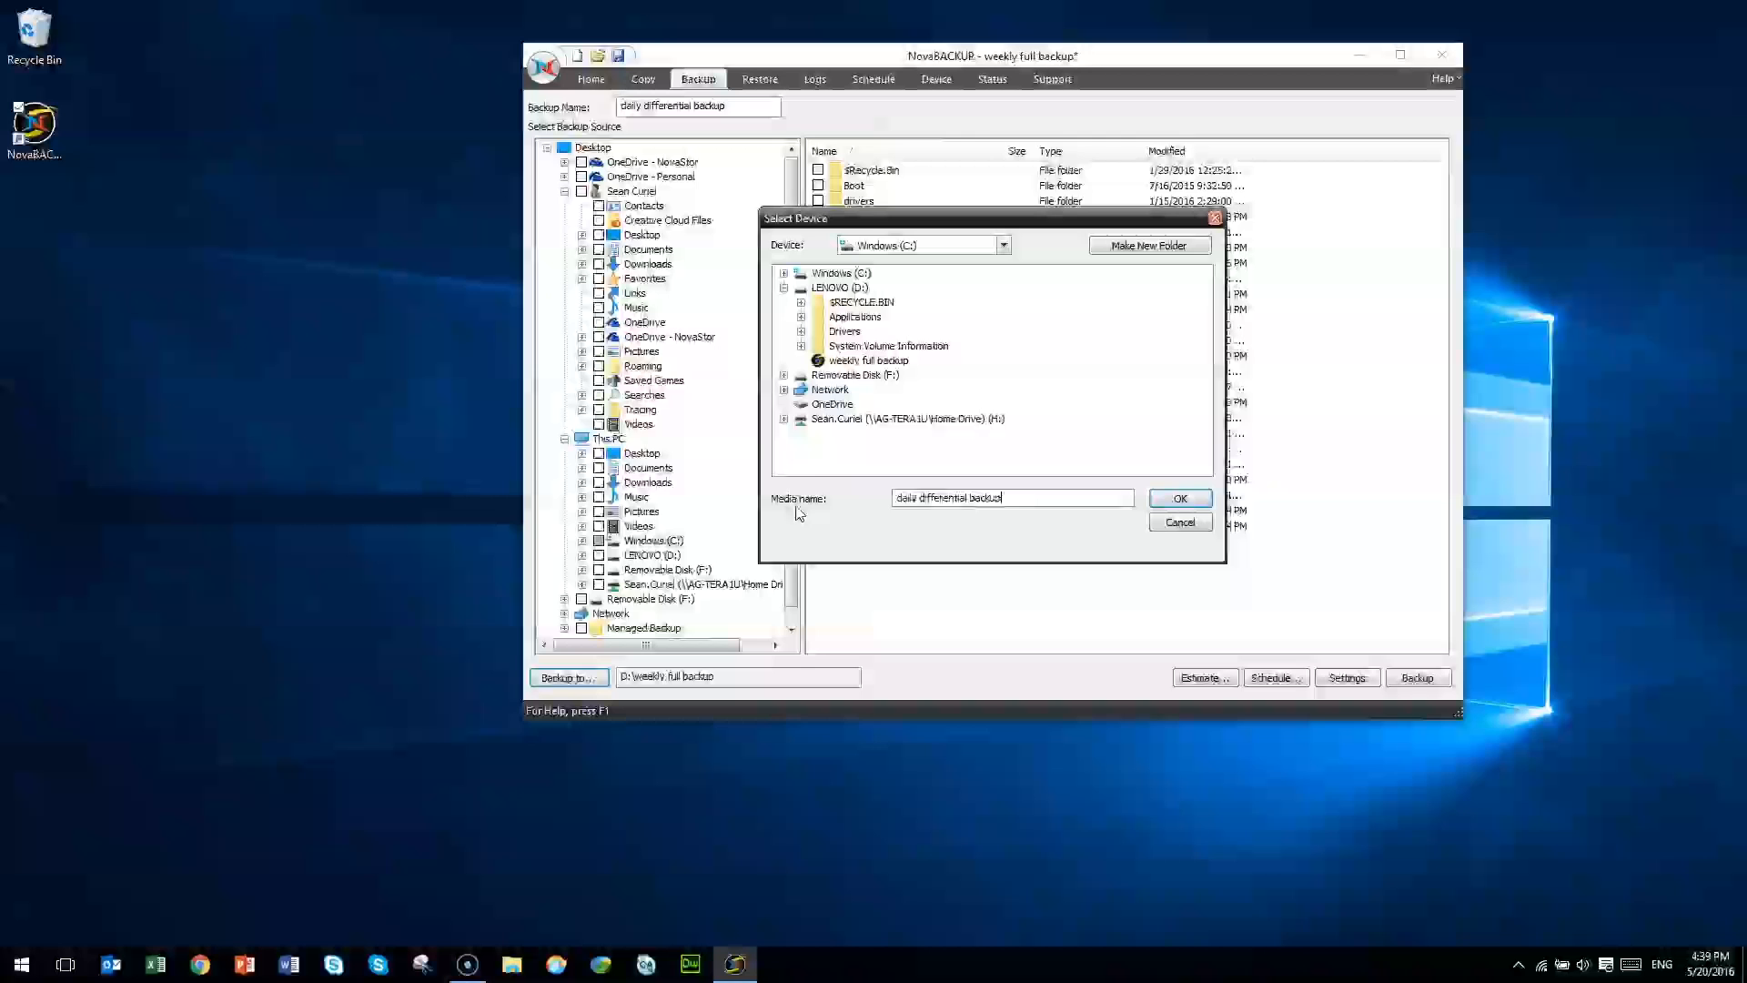
left_click(833, 288)
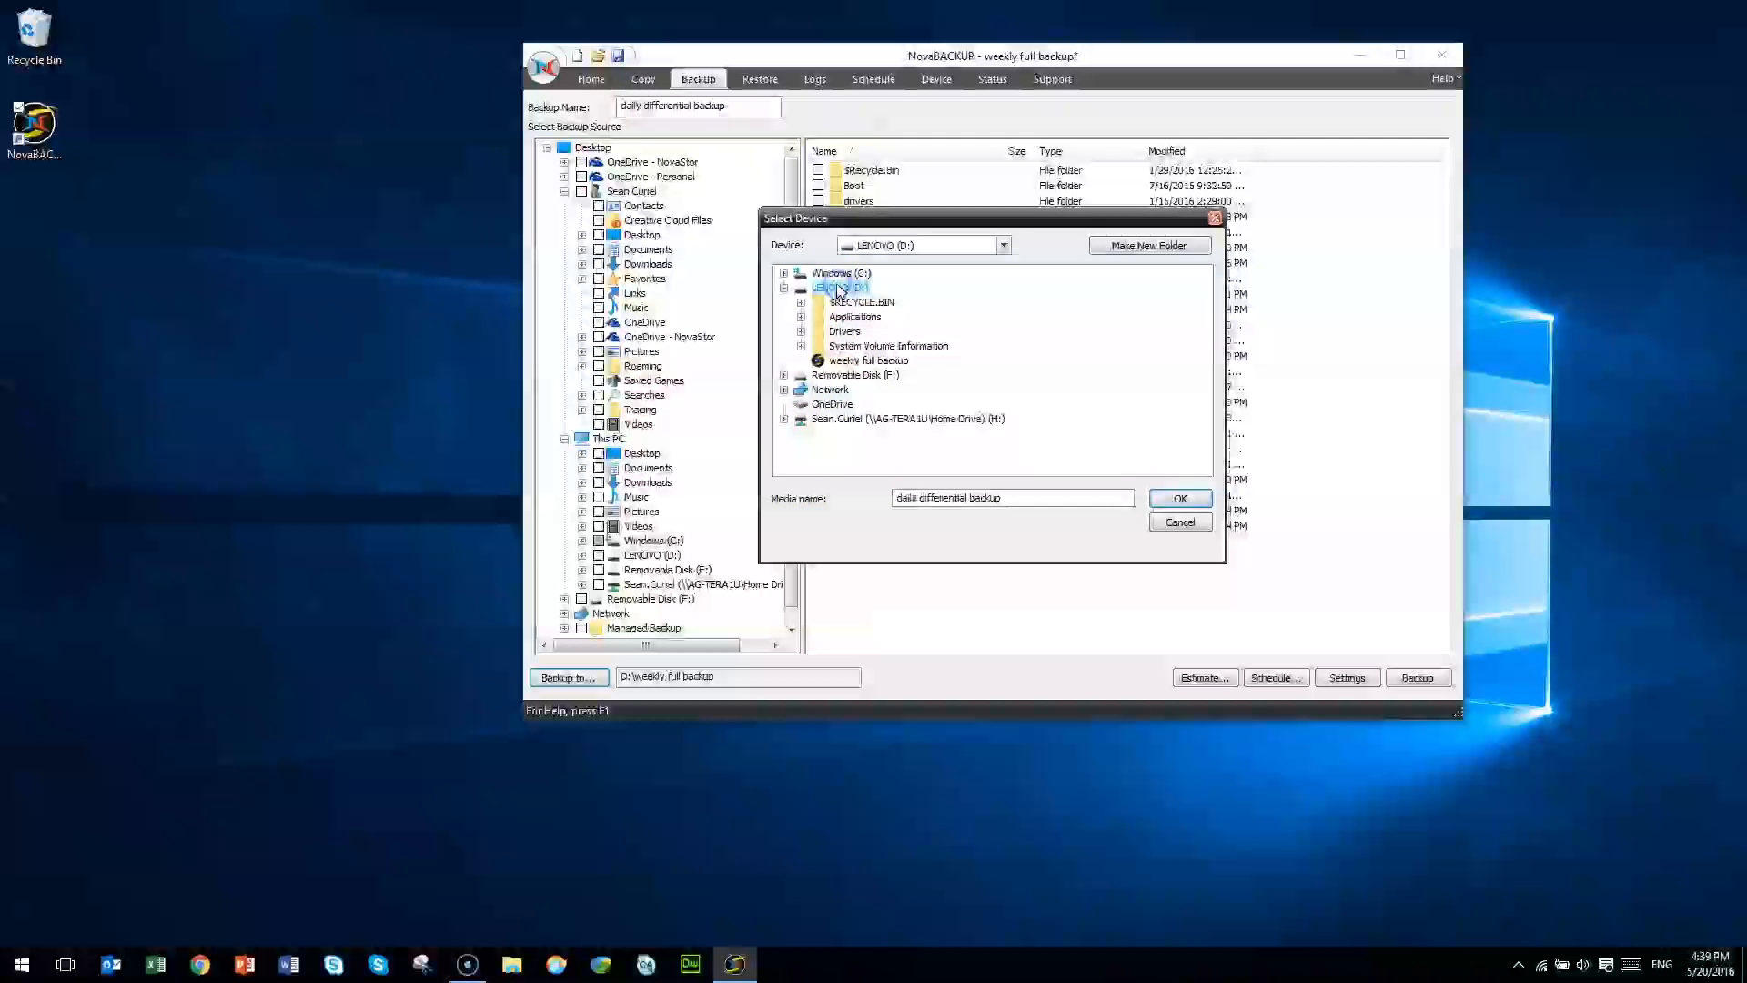
left_click(1181, 498)
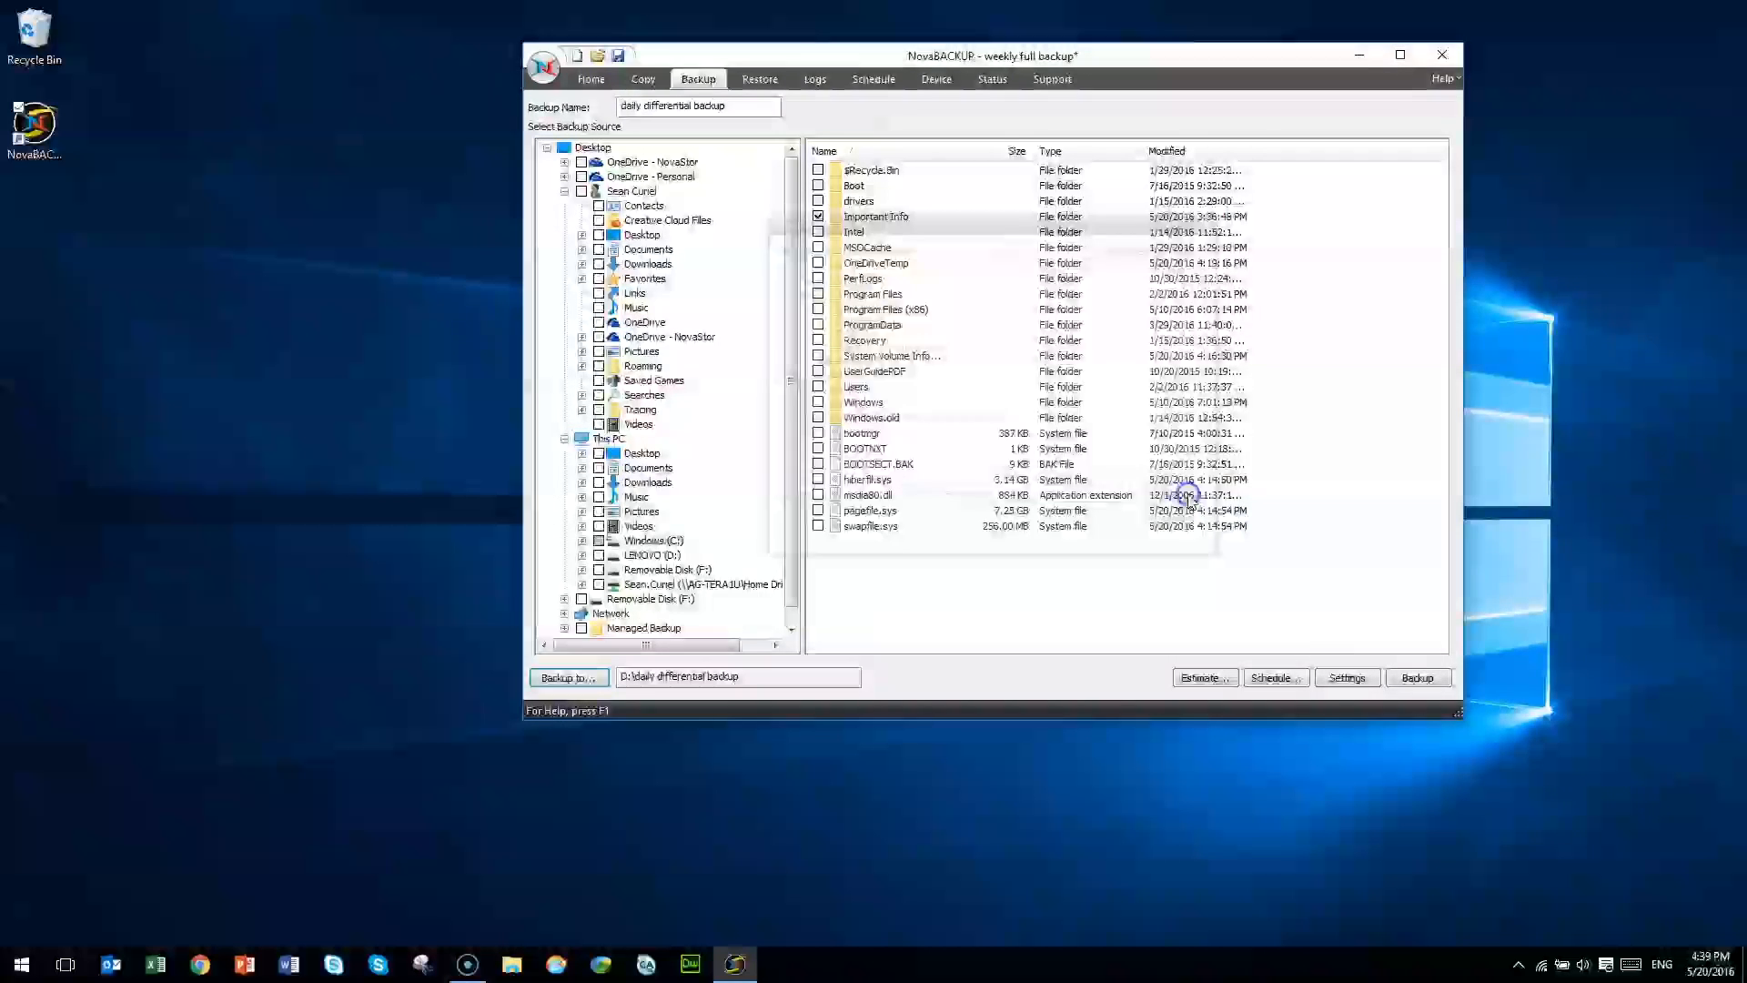
- Set the backup mode to Differential in the job's advanced settings
left_click(1347, 678)
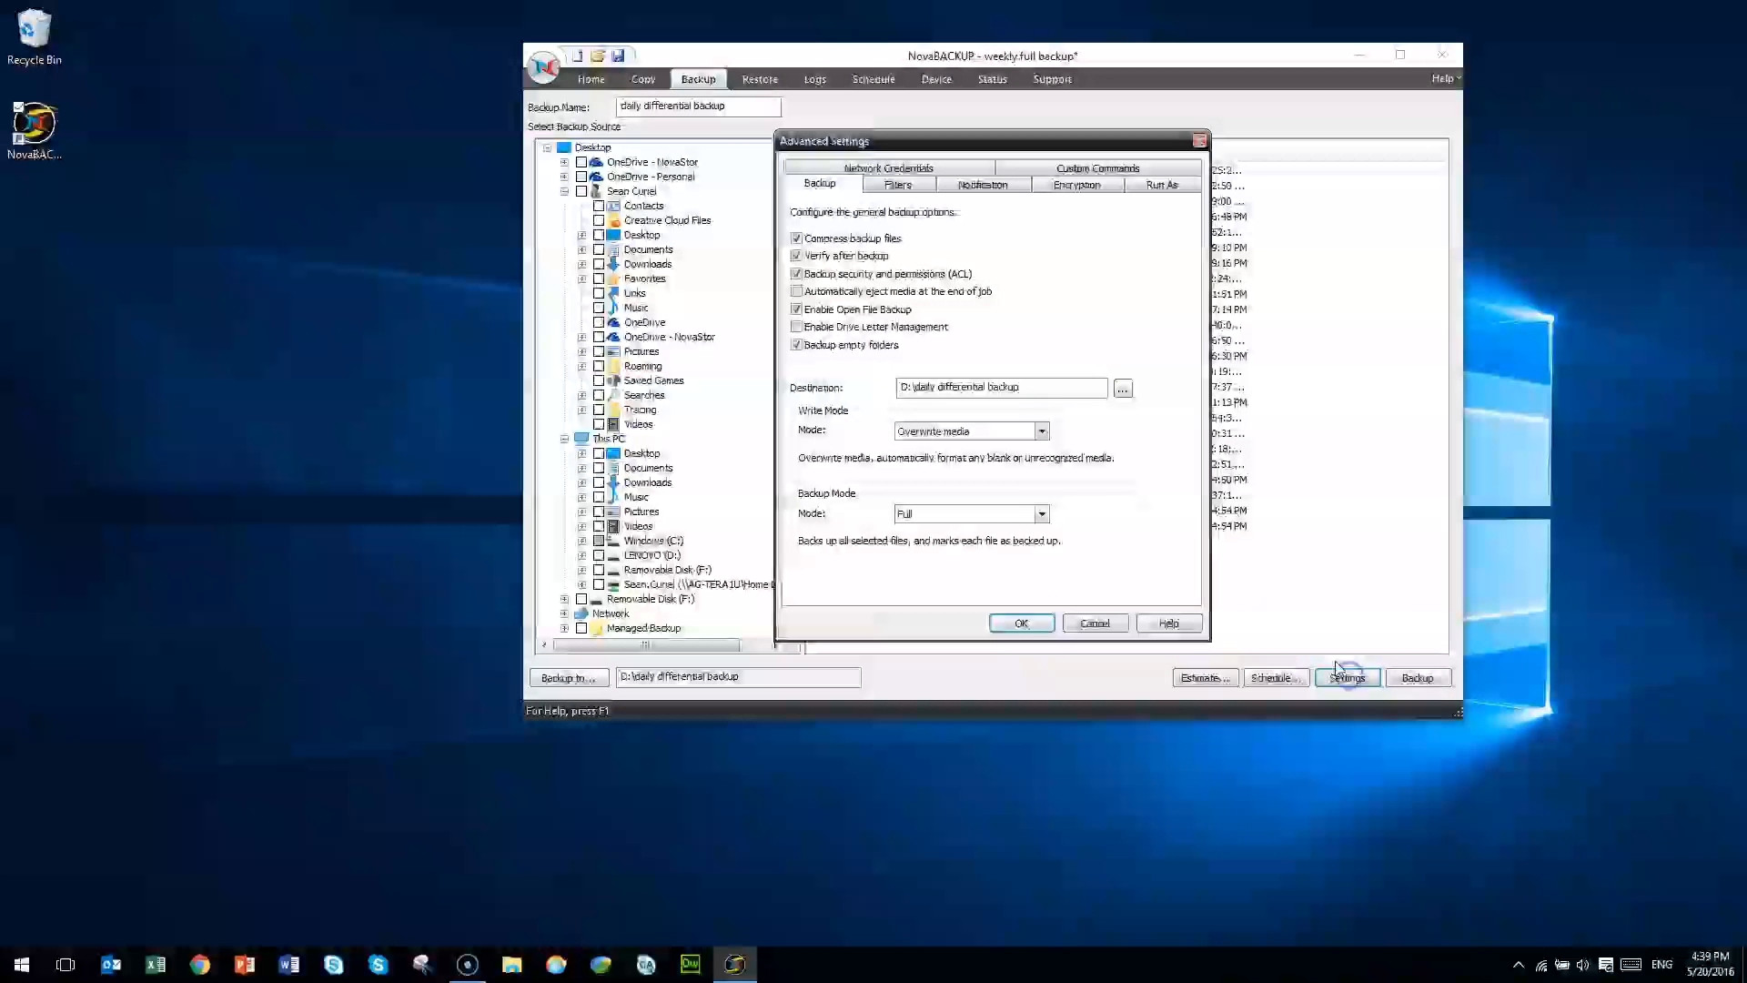
left_click(1041, 514)
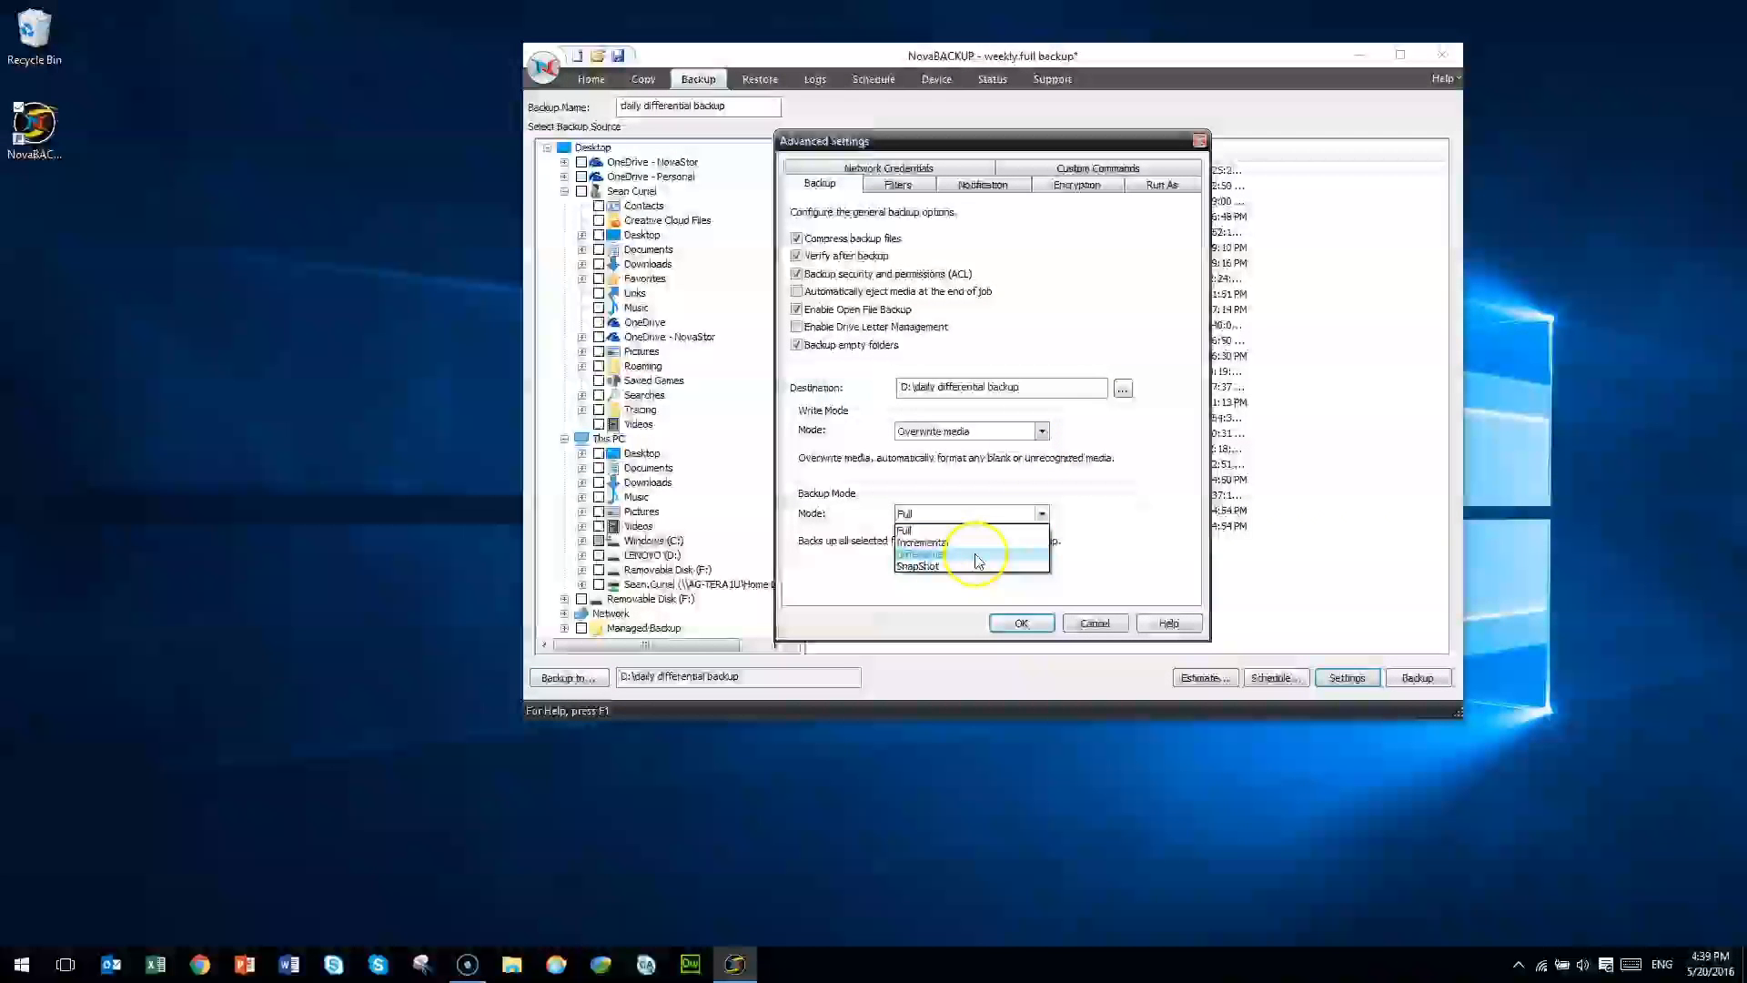
left_click(975, 557)
left_click(1040, 630)
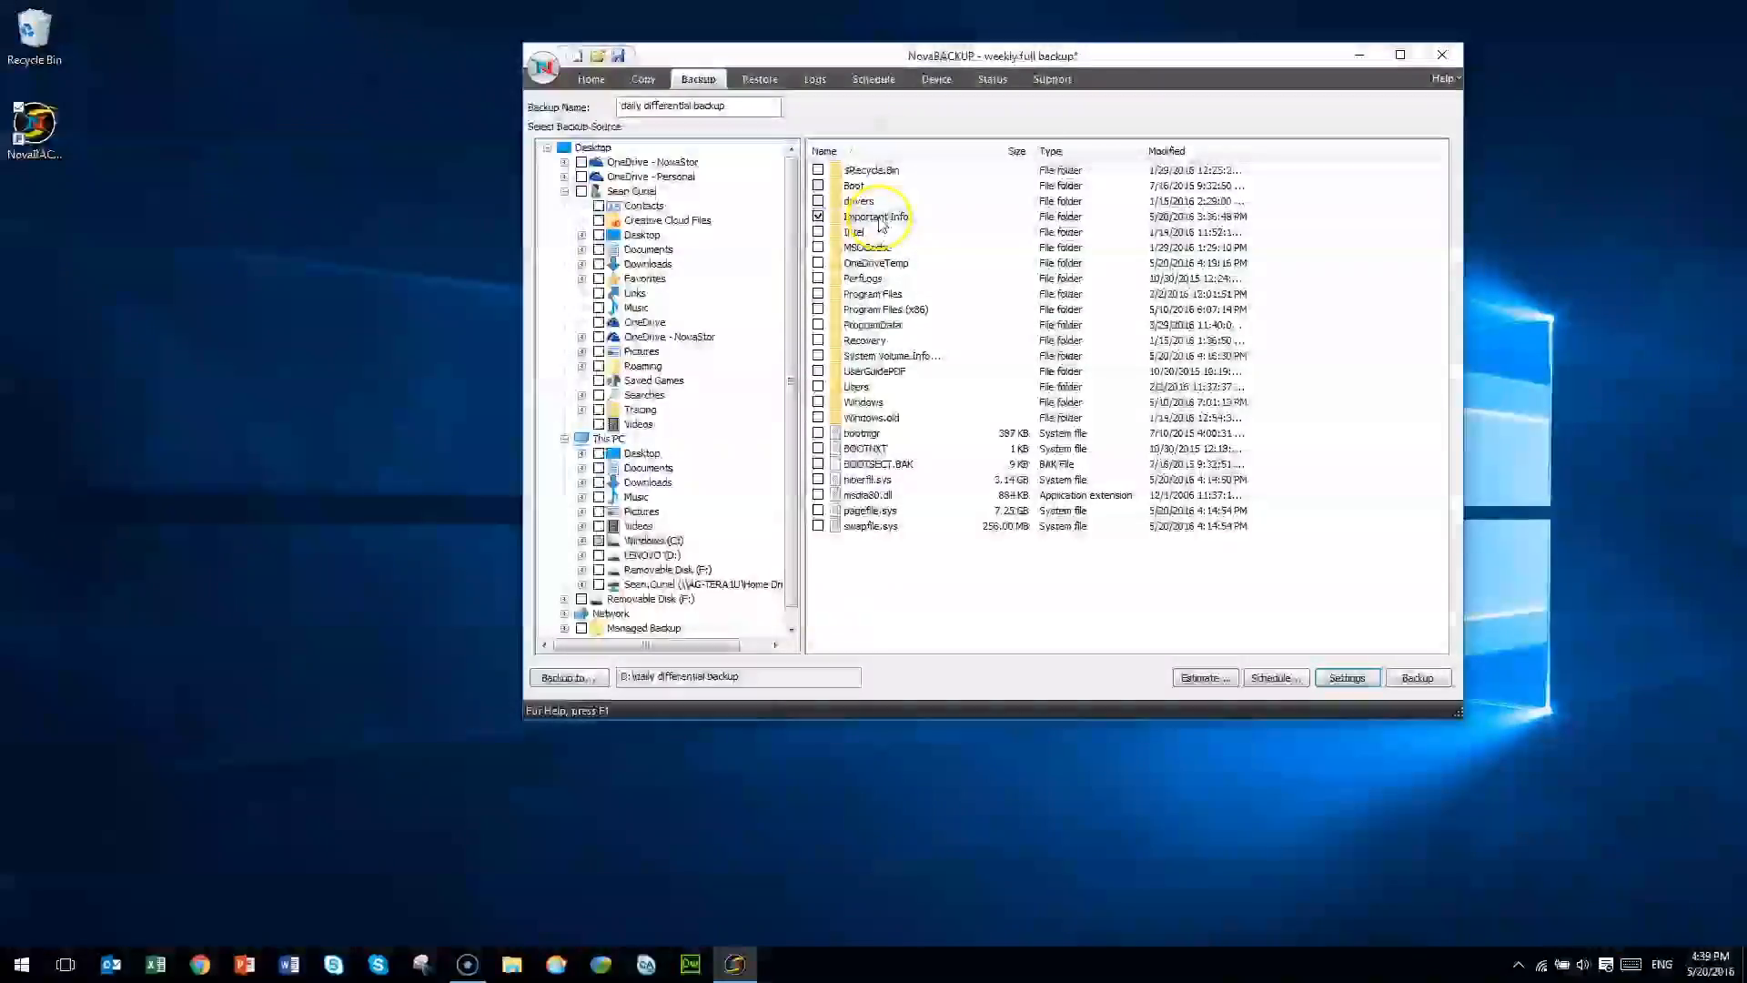
- Save the modified job under the separate name "daily differential backup", replacing the existing job file of that name
left_click(540, 68)
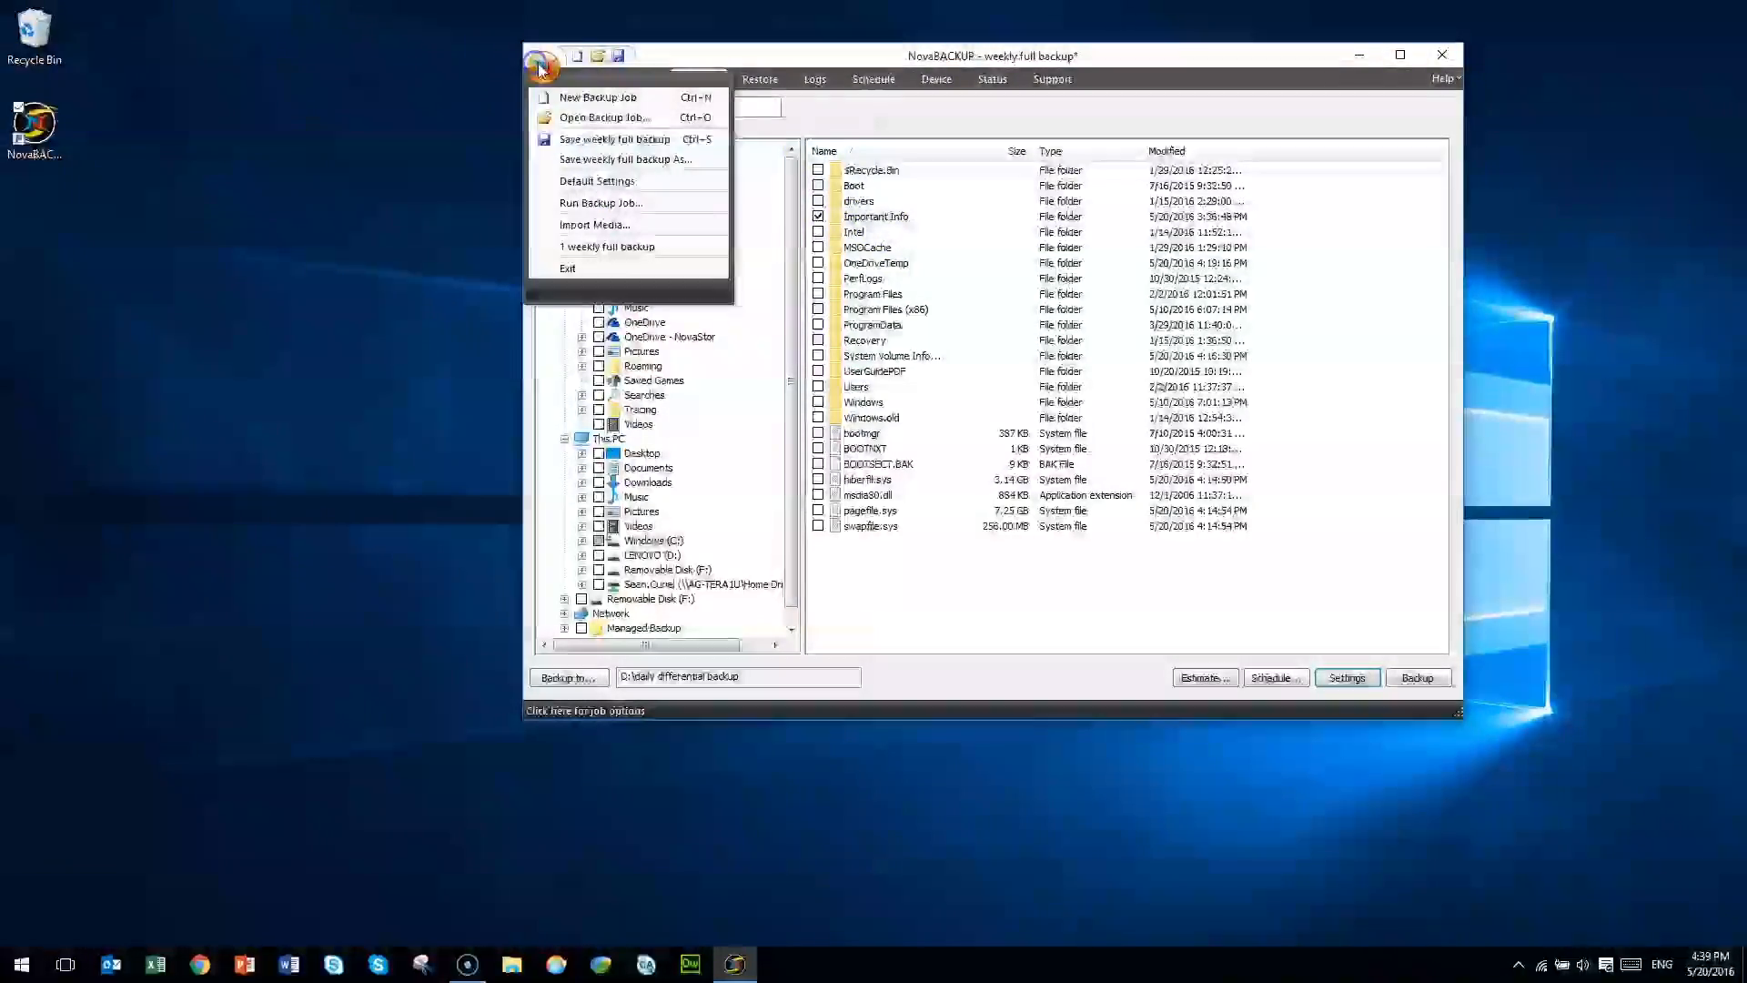
left_click(619, 160)
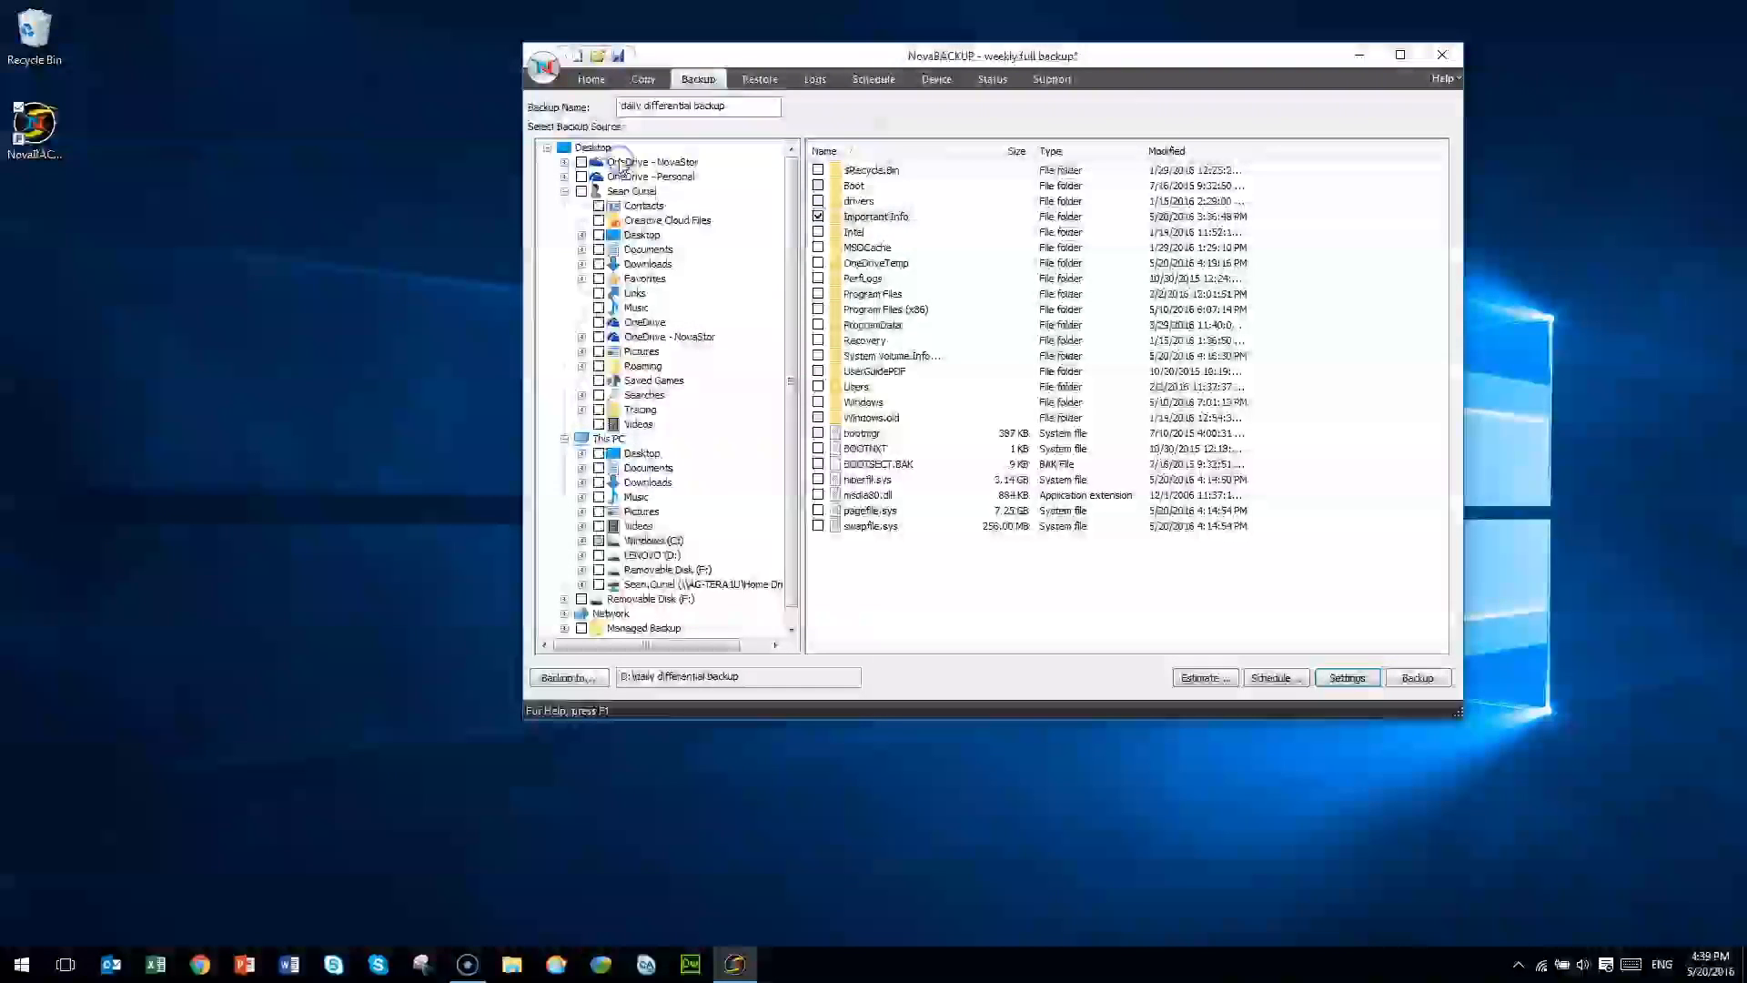
left_click(1433, 628)
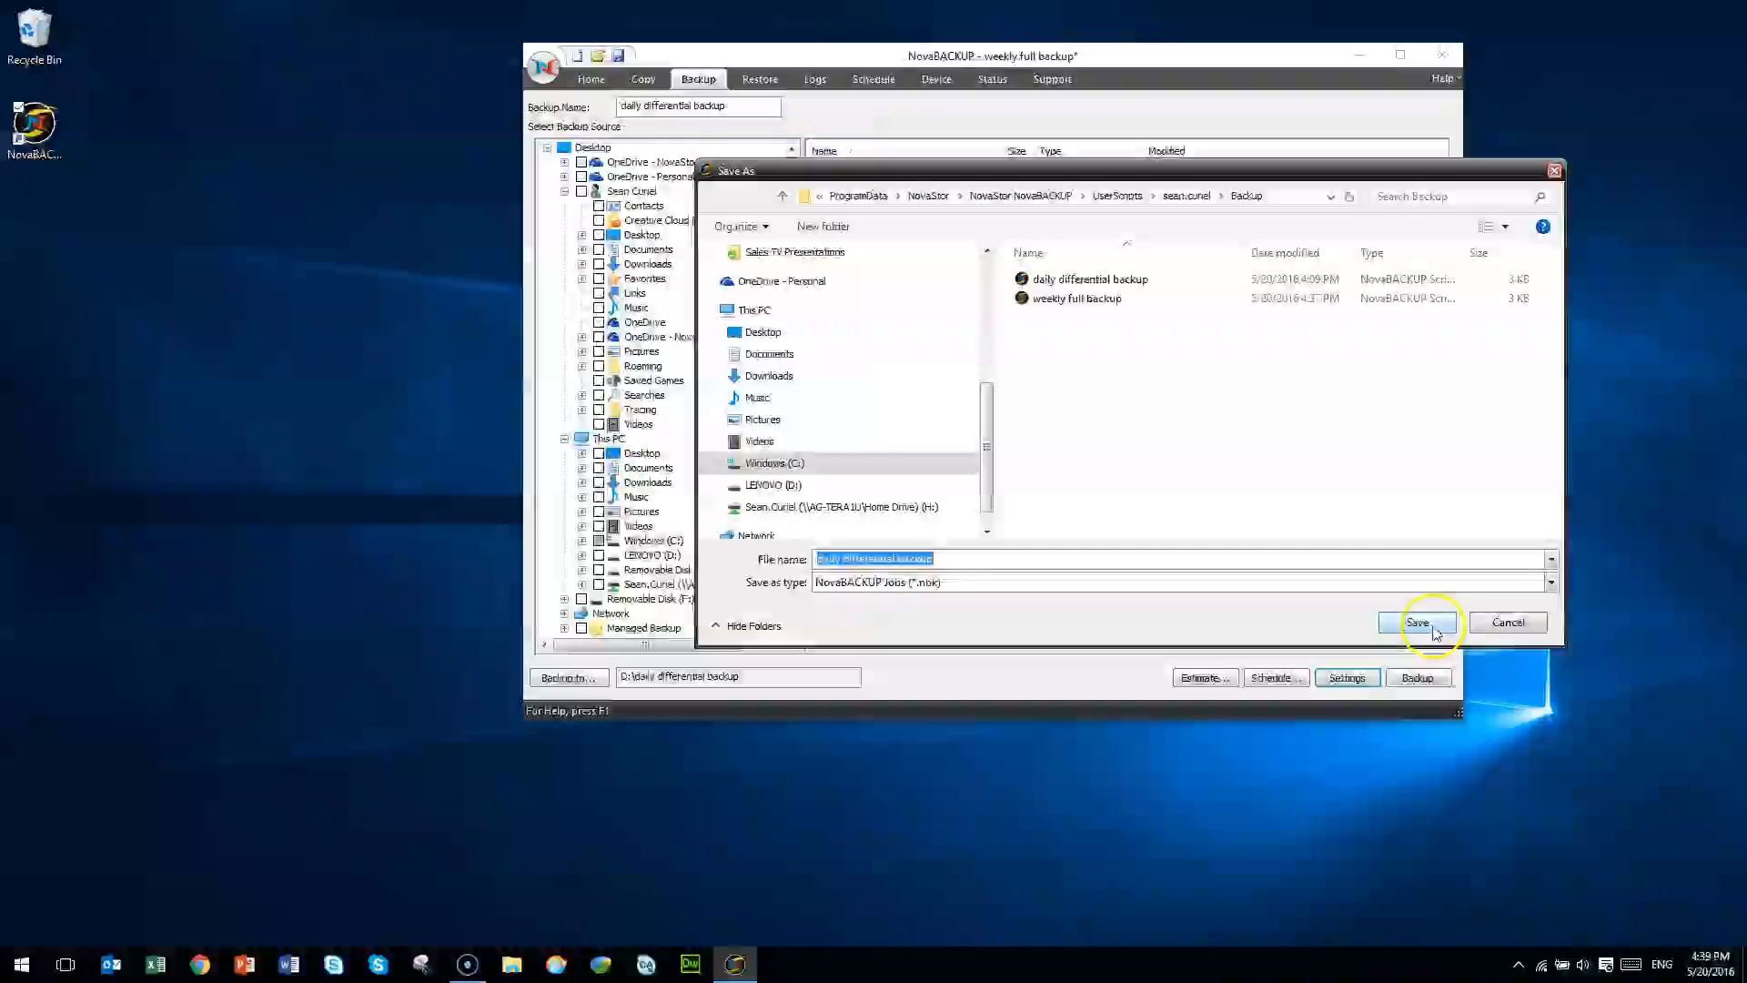
left_click(933, 483)
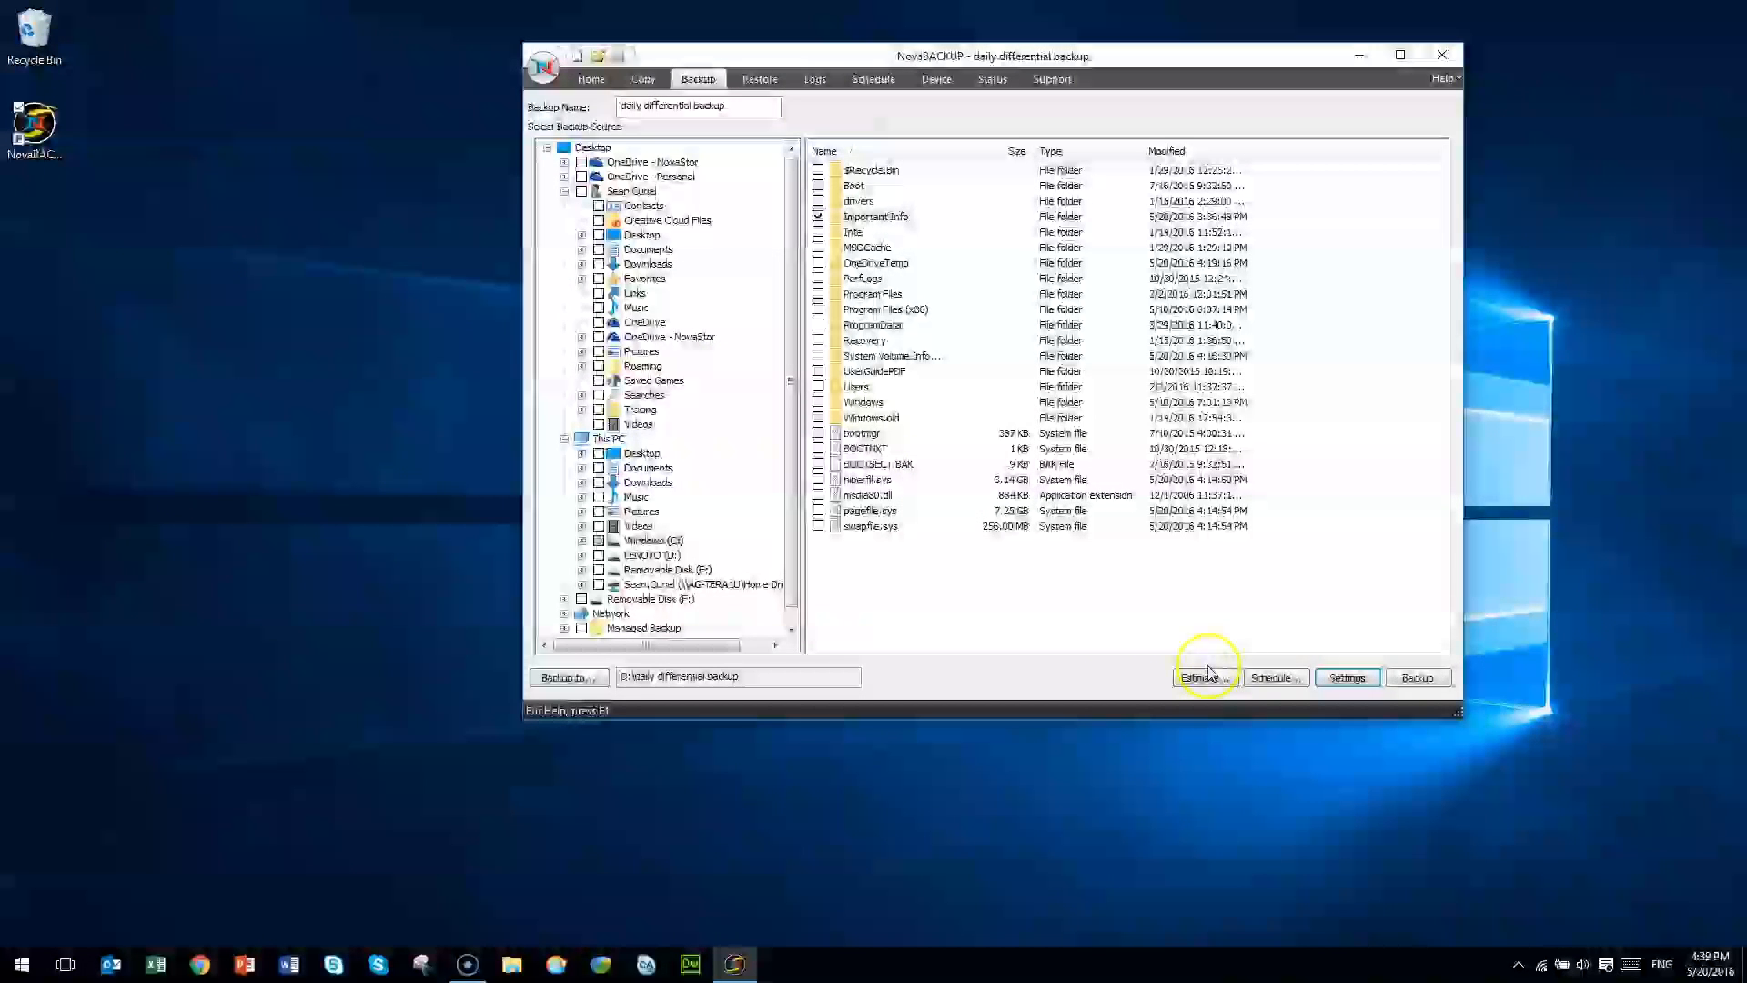
- Schedule the job daily from 5/24/2016 at 3:00 PM, repeating every 1 day, only on Tuesday, Wednesday, Thursday and Friday
left_click(1274, 677)
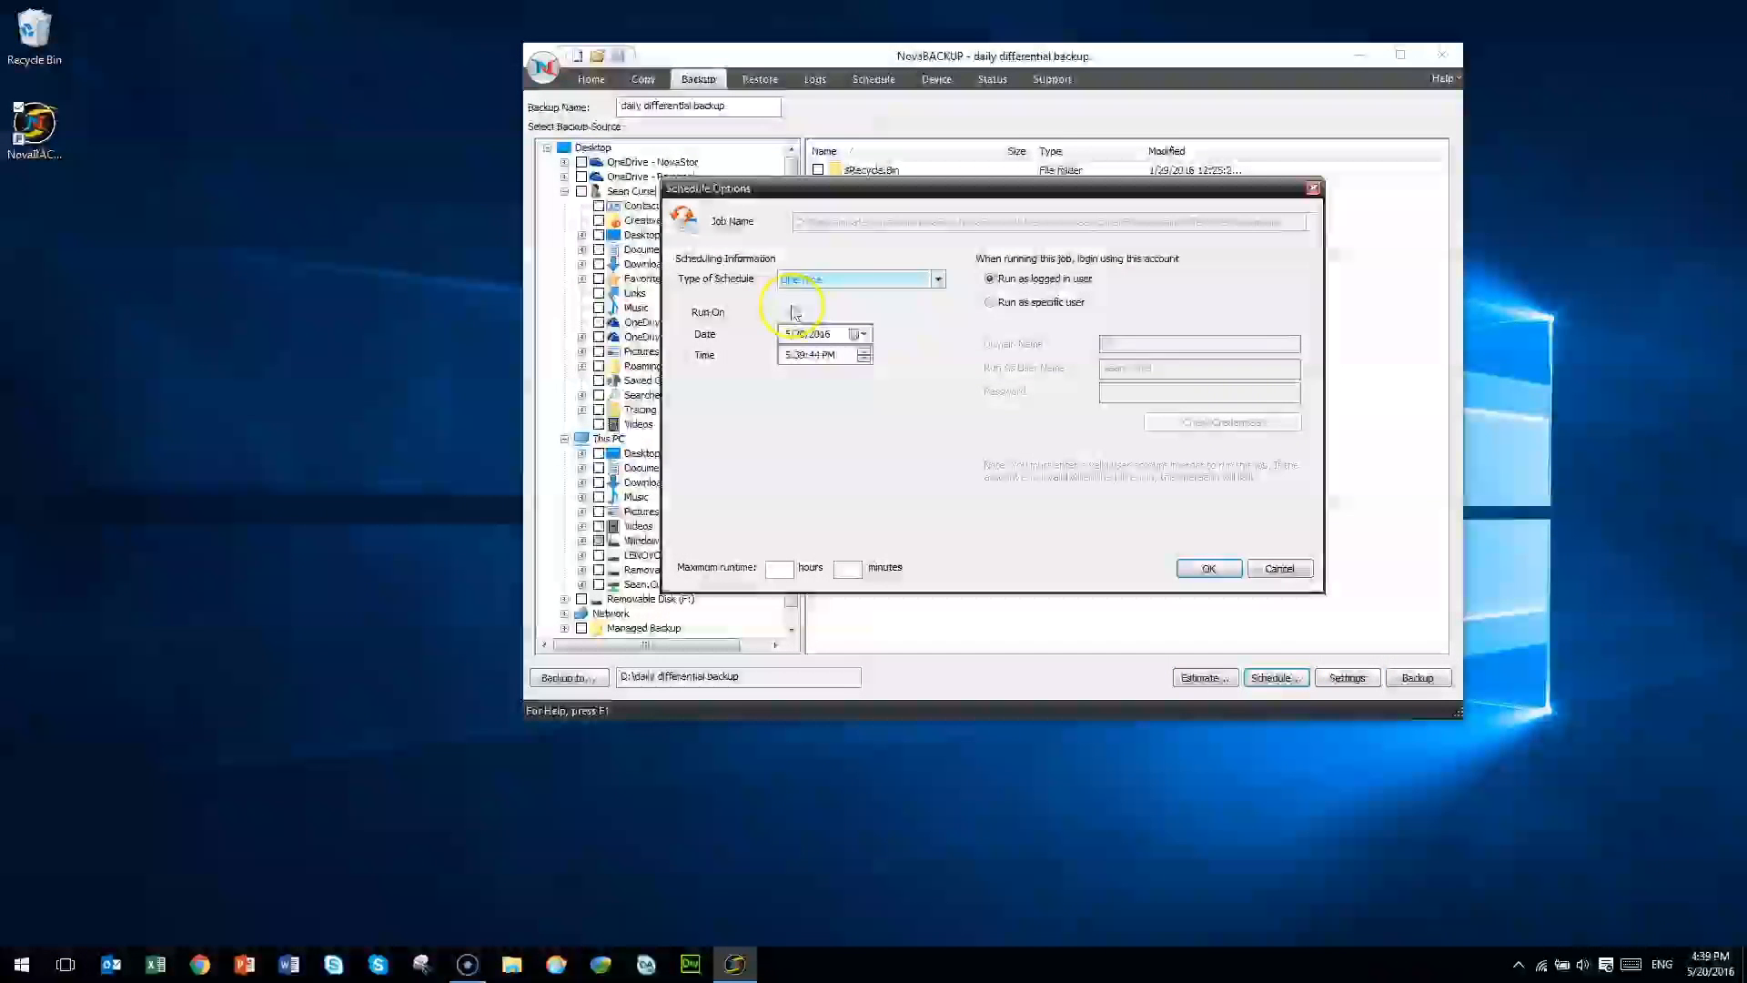
left_click(938, 280)
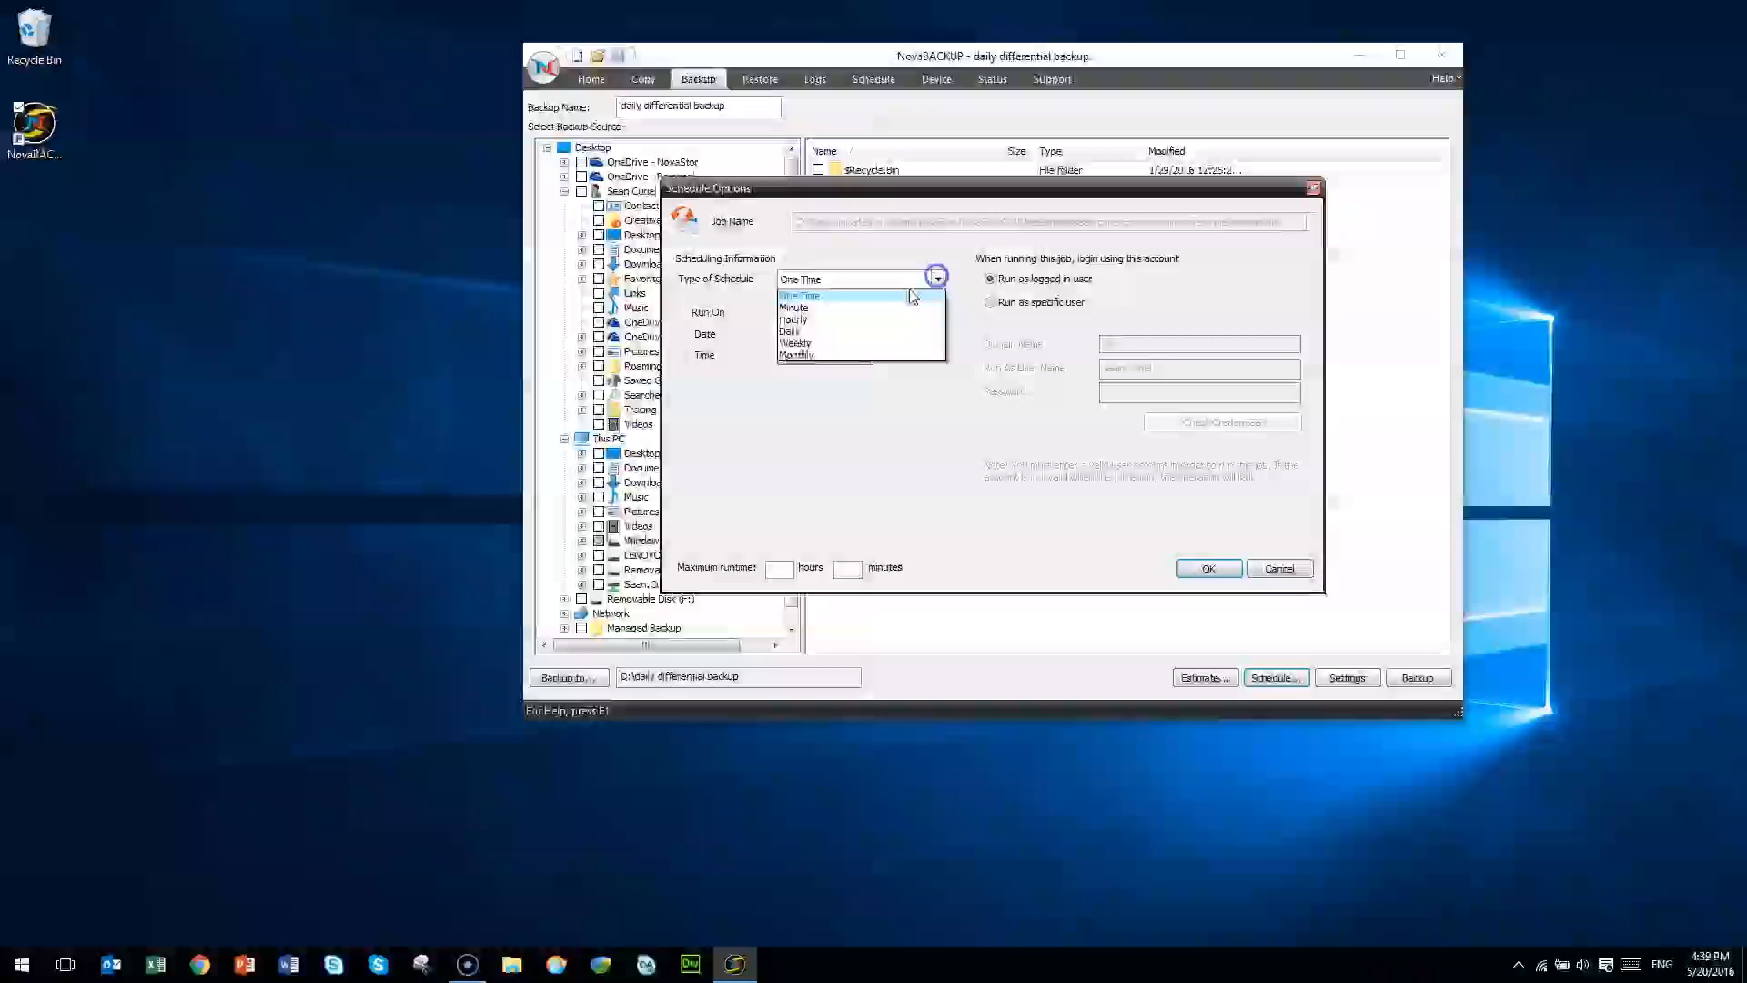
left_click(817, 333)
left_click(857, 334)
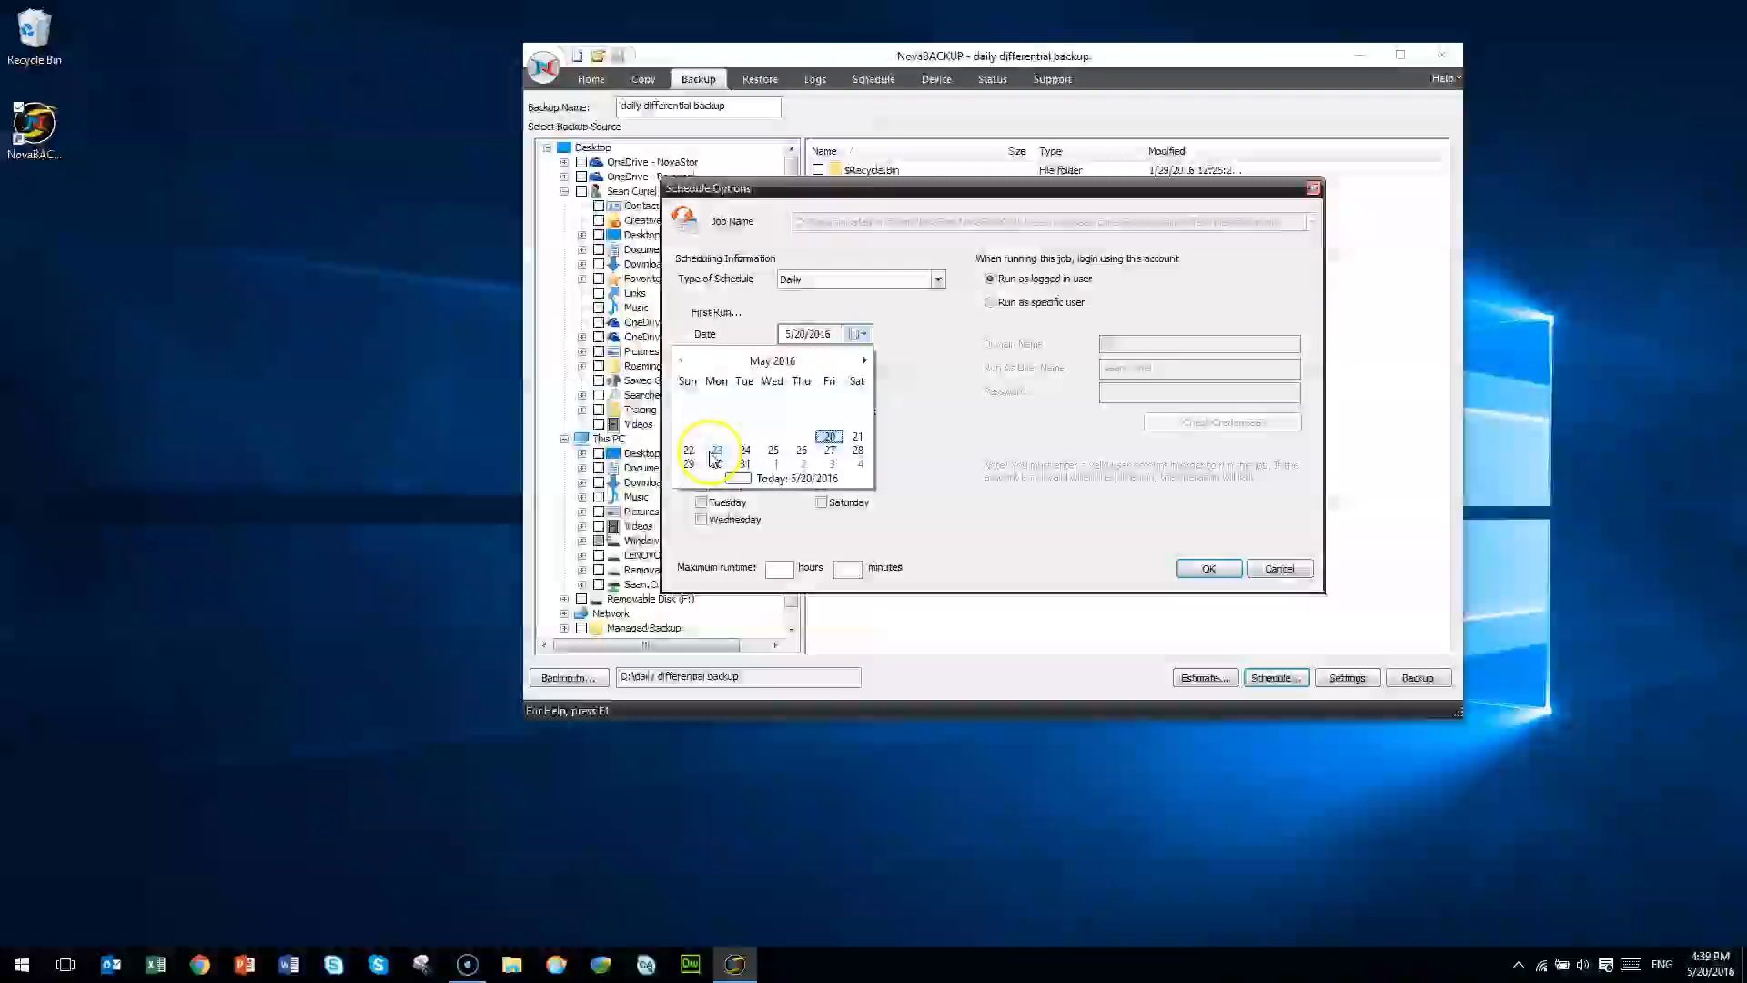
left_click(746, 453)
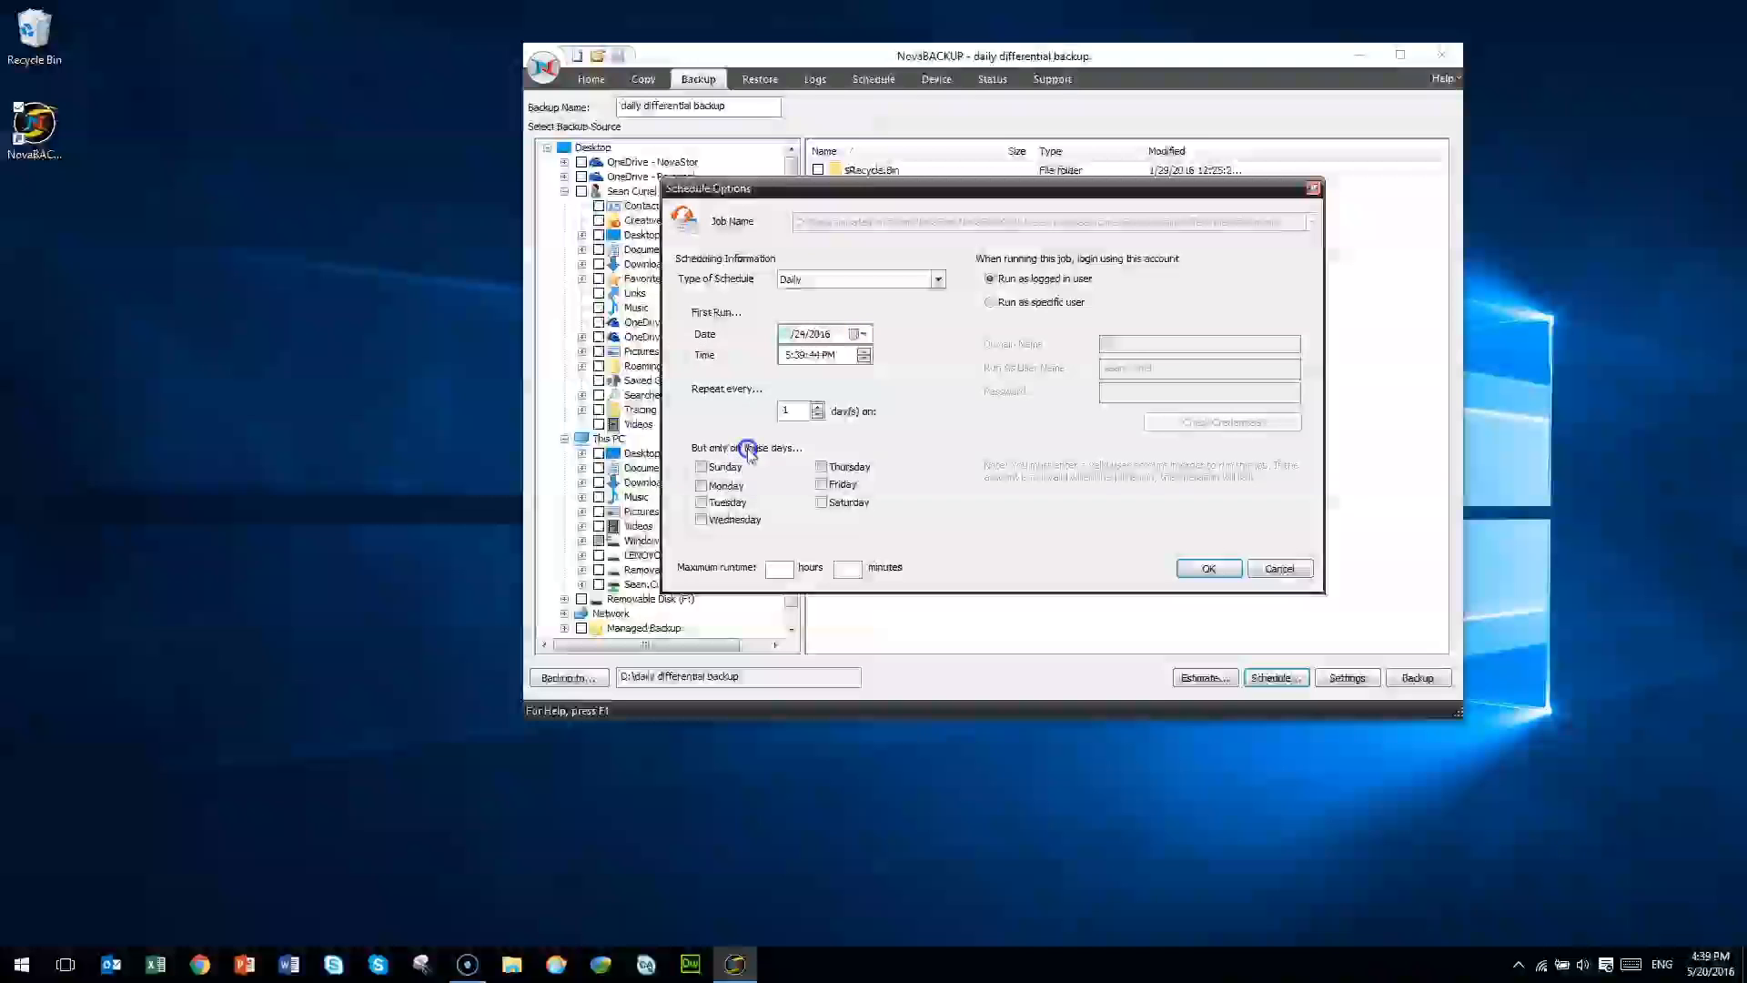
left_click(789, 356)
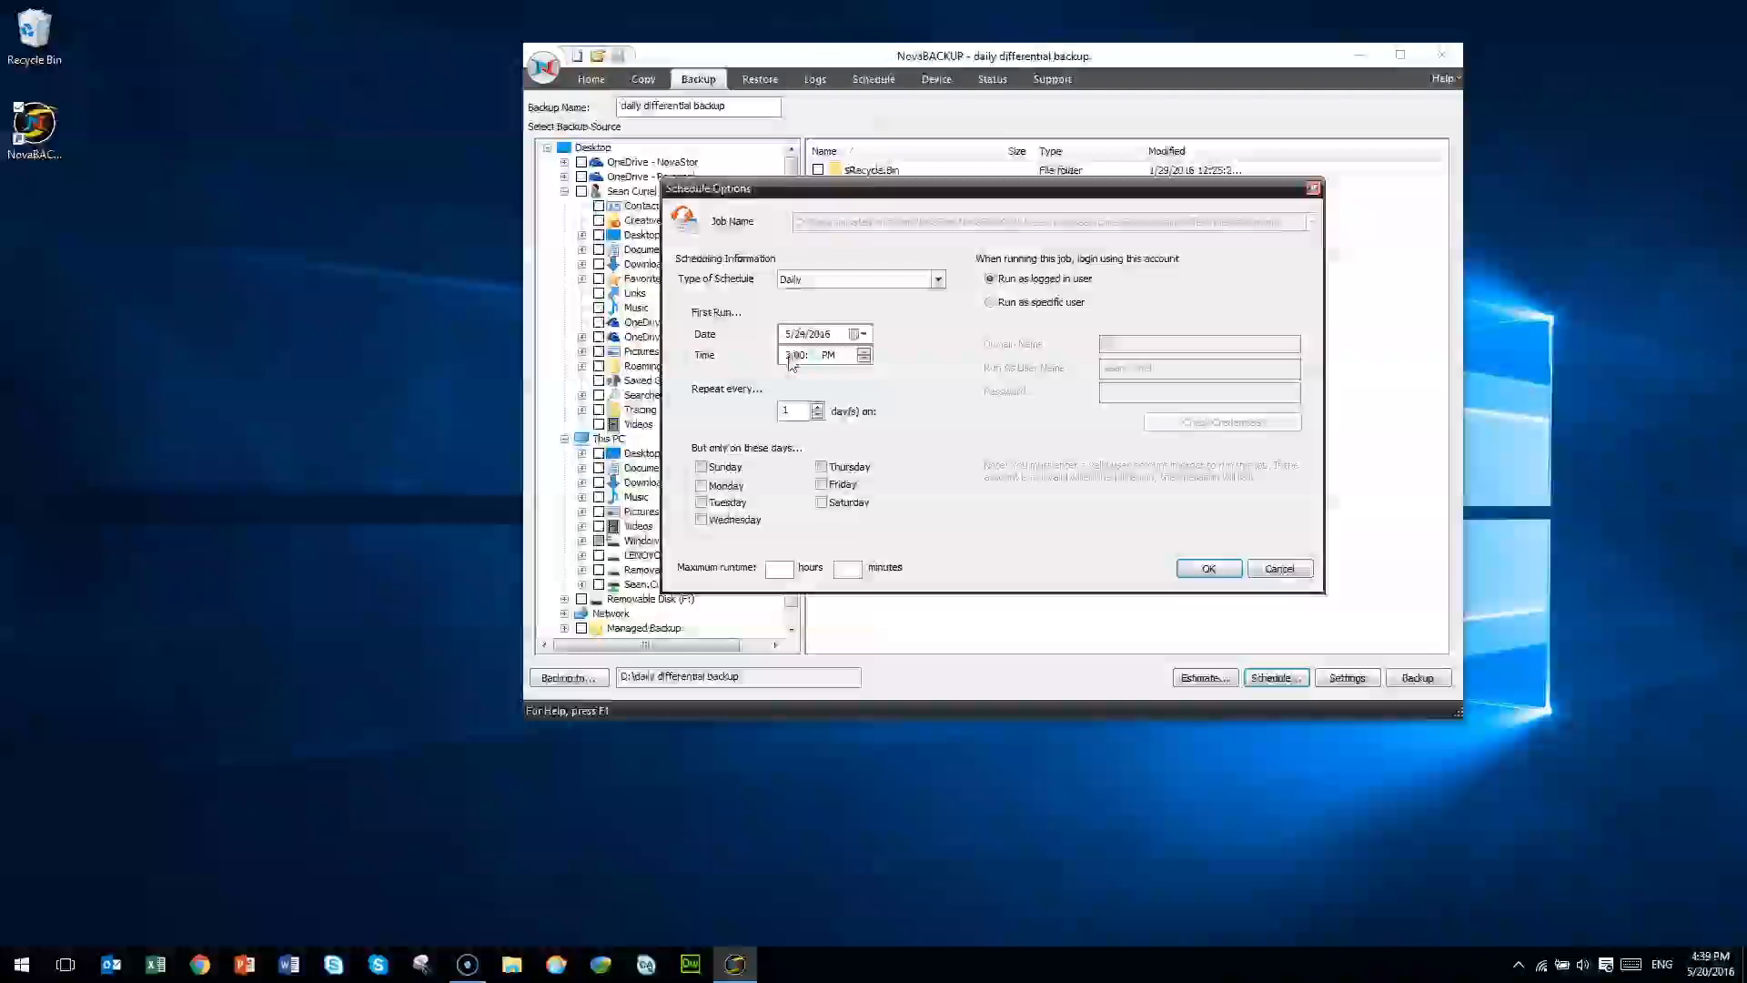
left_click(702, 487)
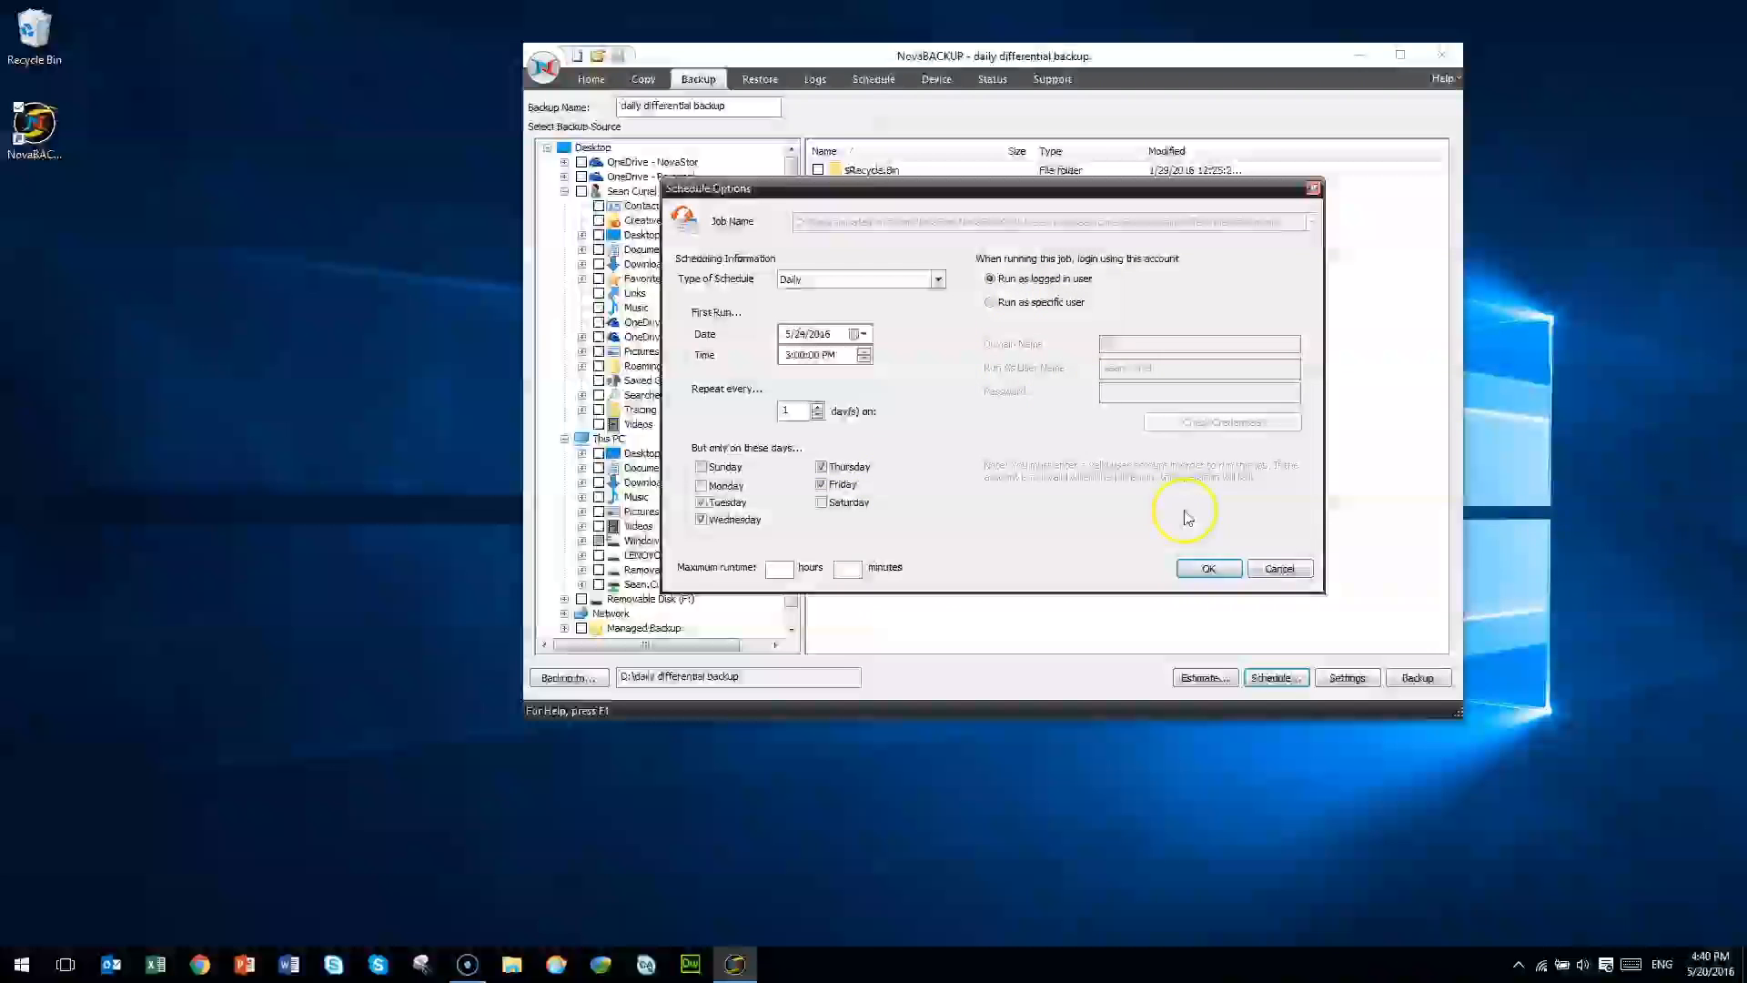
left_click(1215, 570)
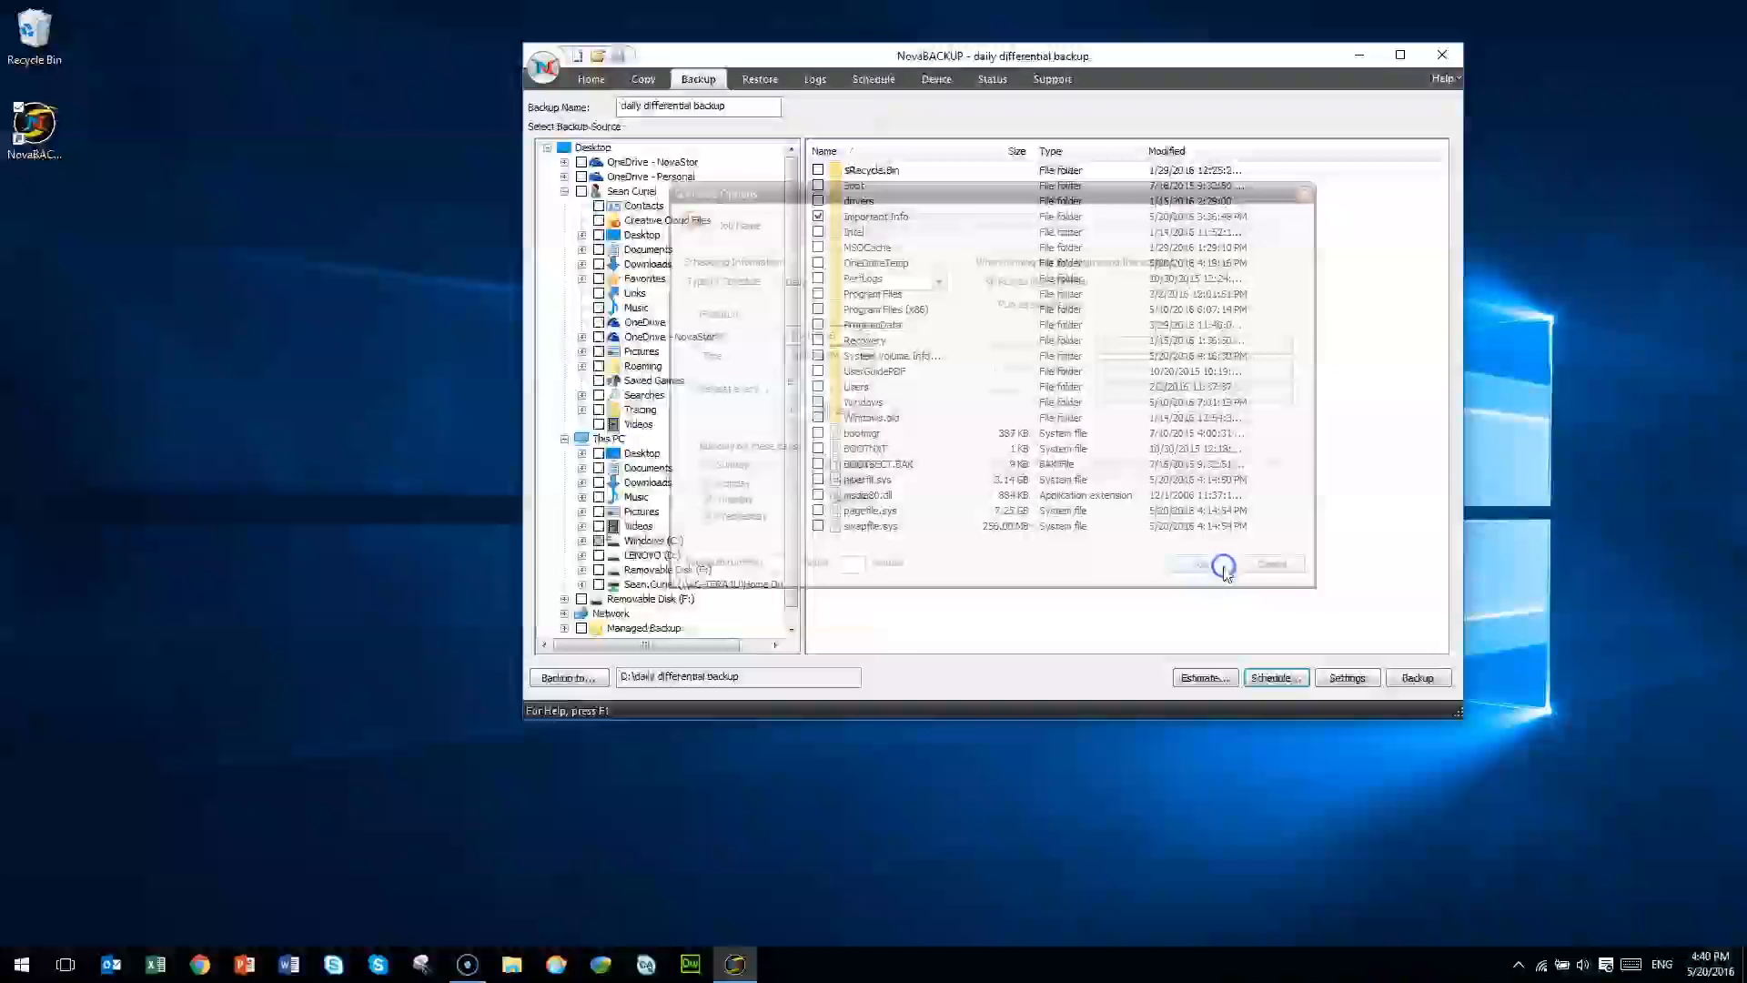
- Review the scheduled jobs and the available backup devices
left_click(870, 79)
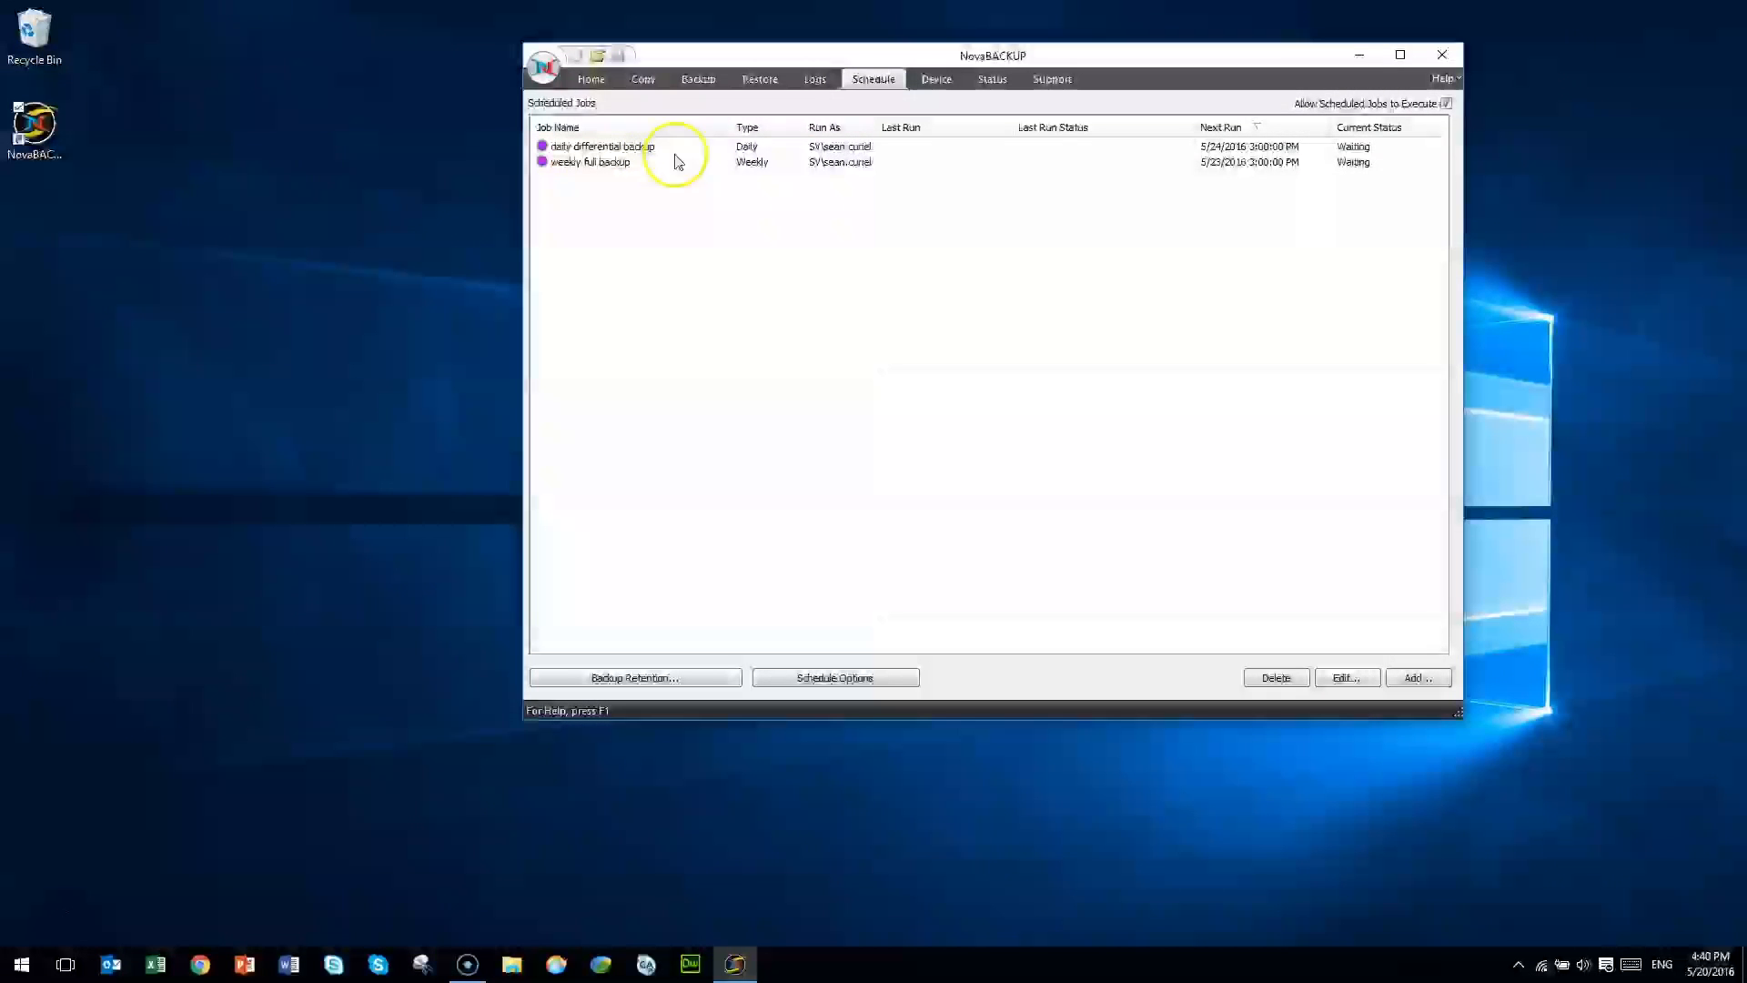
left_click(938, 80)
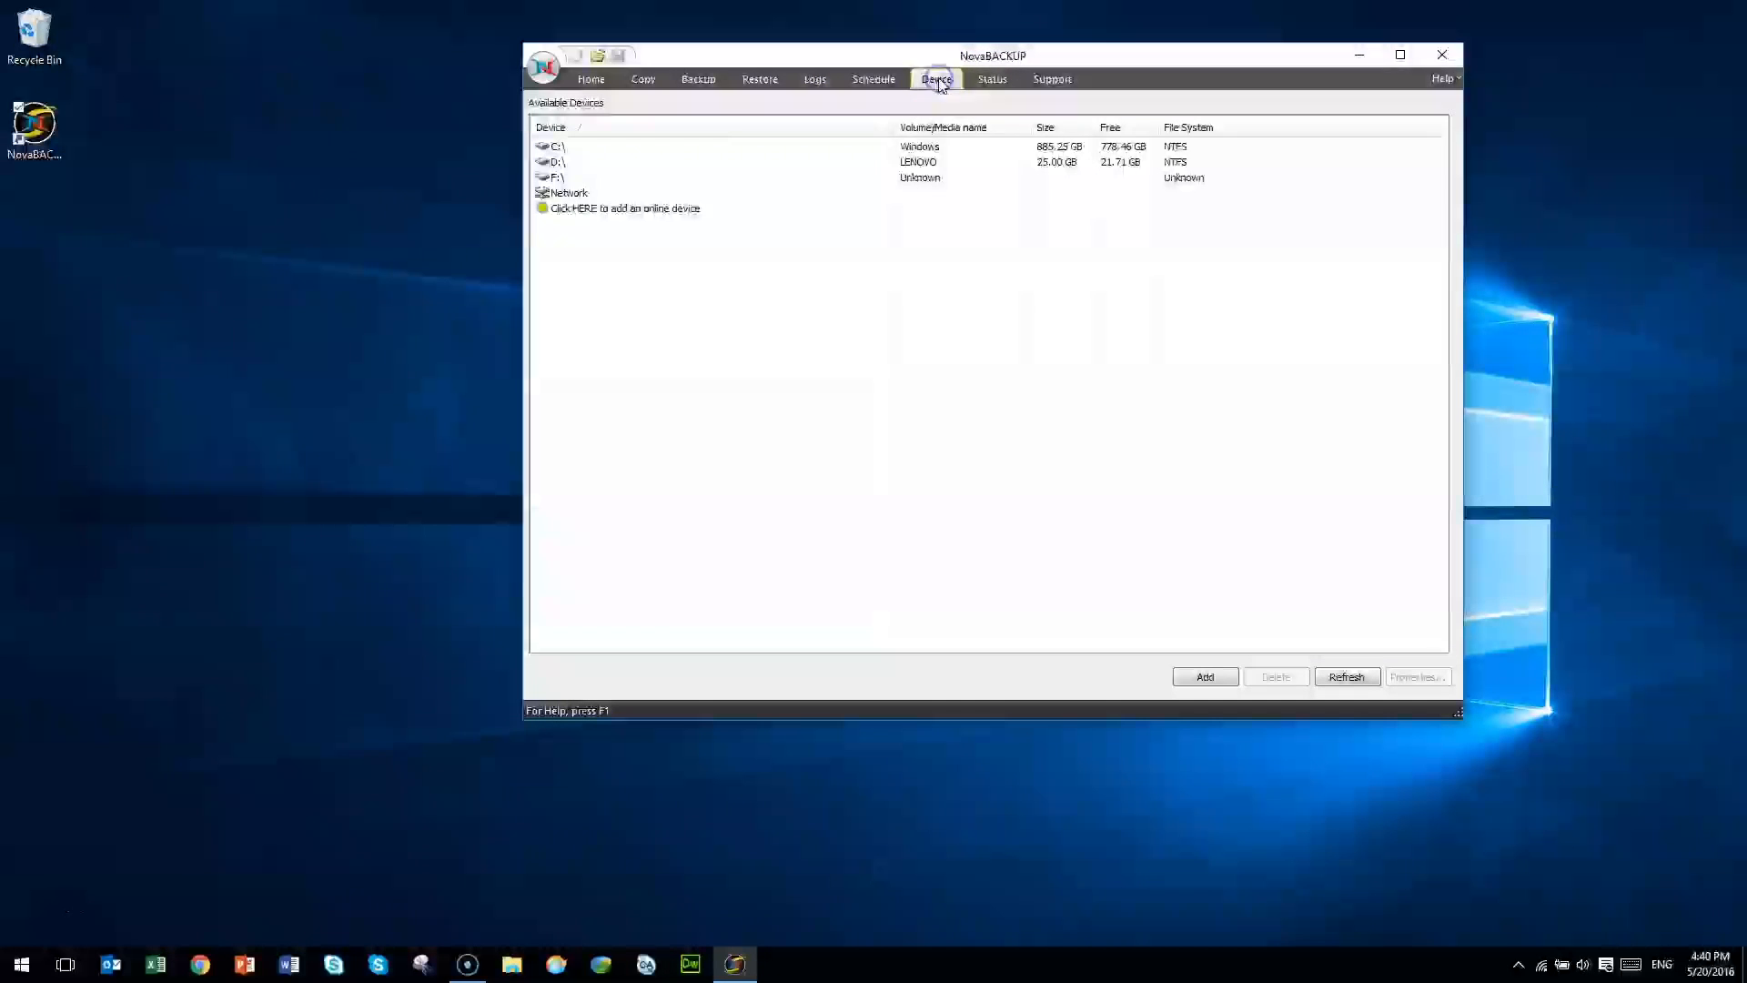
- Review the device types that can be added and the Network Device form's fields, without adding a device
left_click(1205, 677)
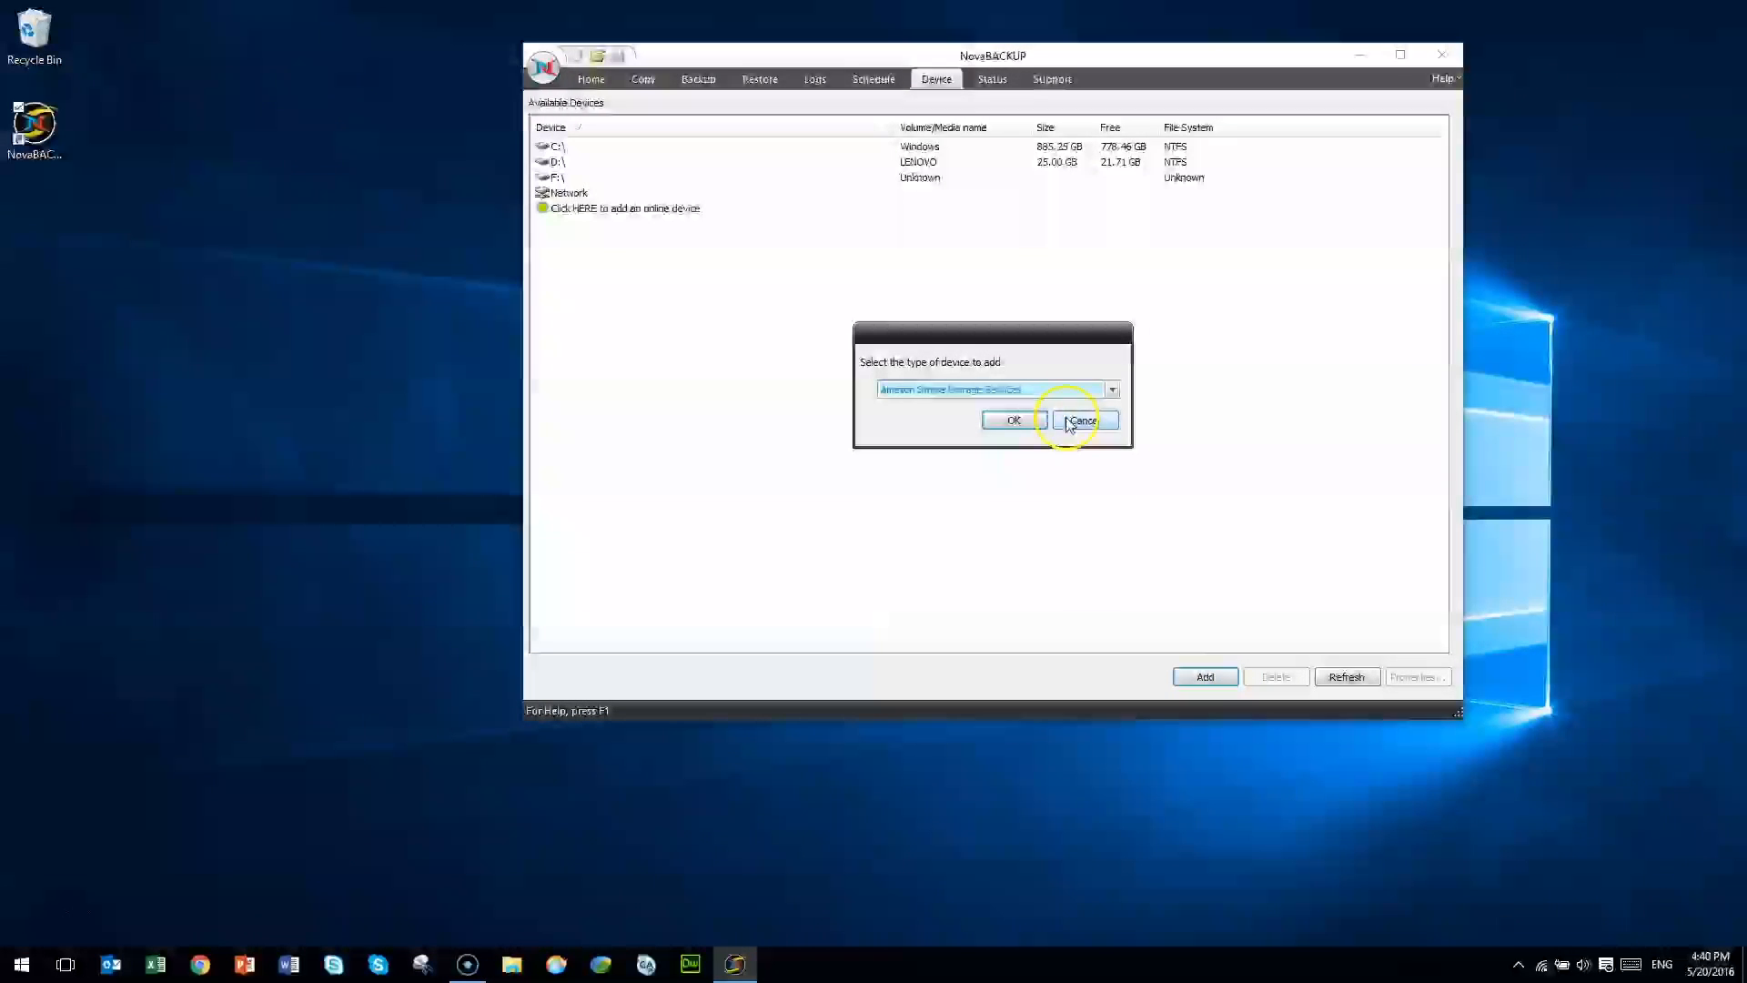
left_click(1110, 389)
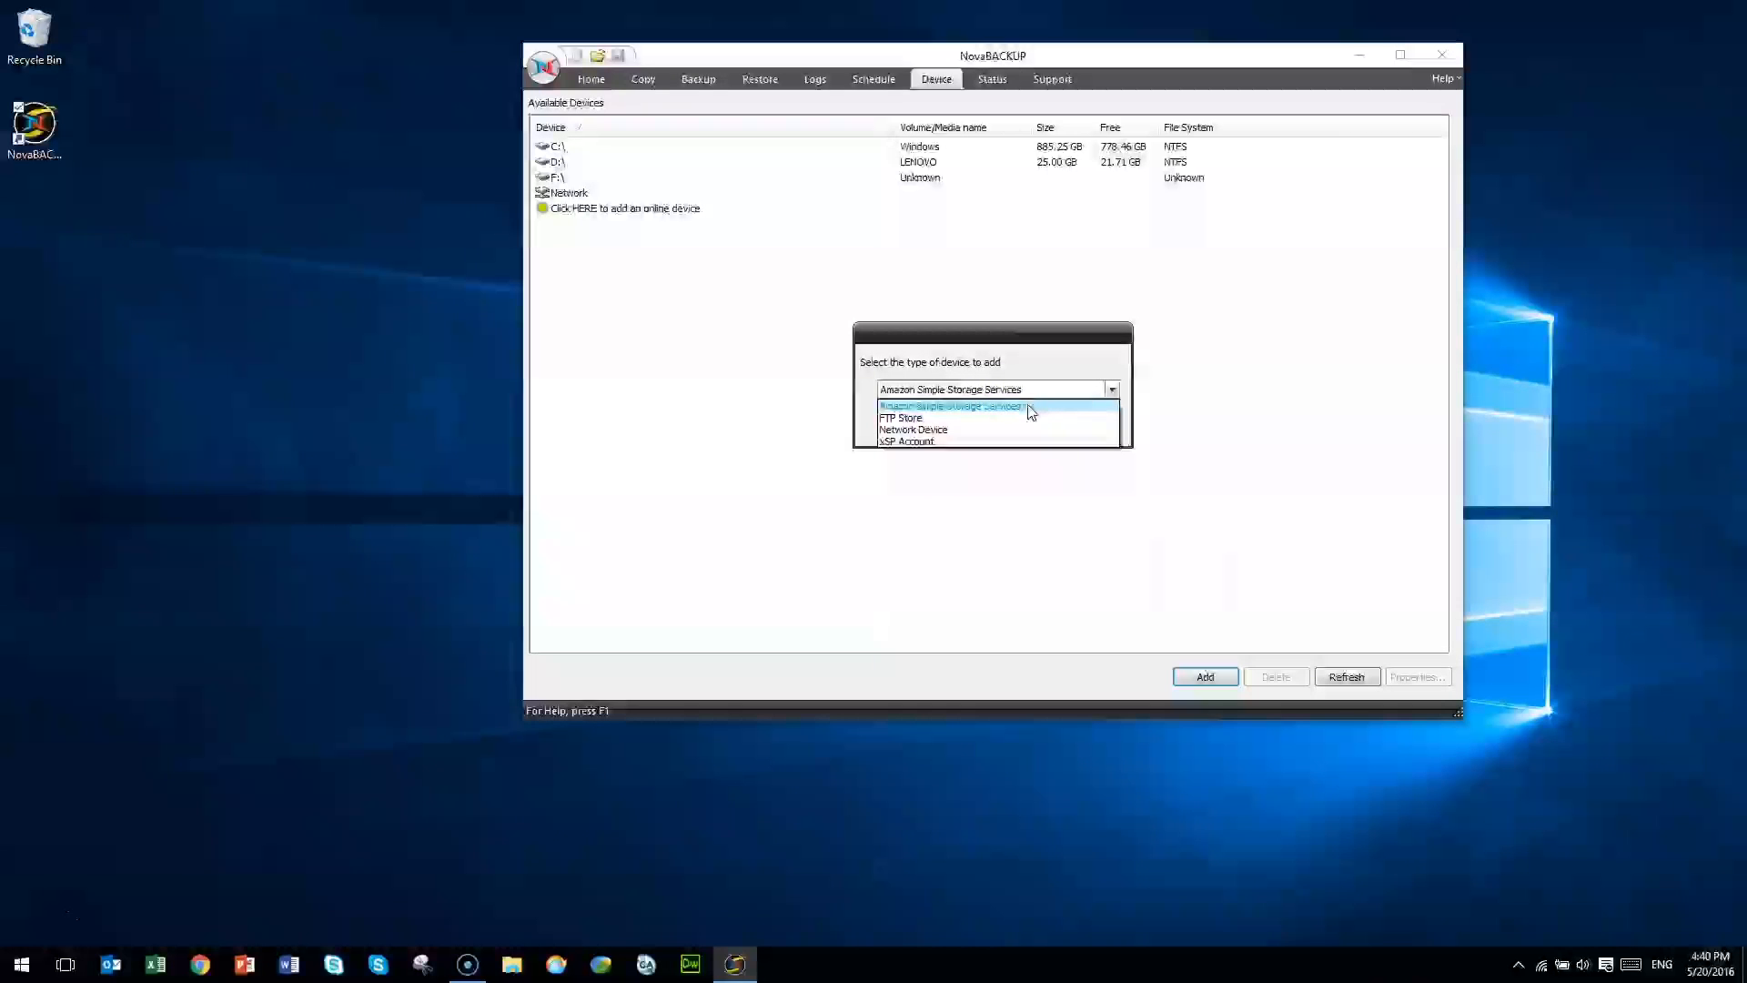
left_click(948, 419)
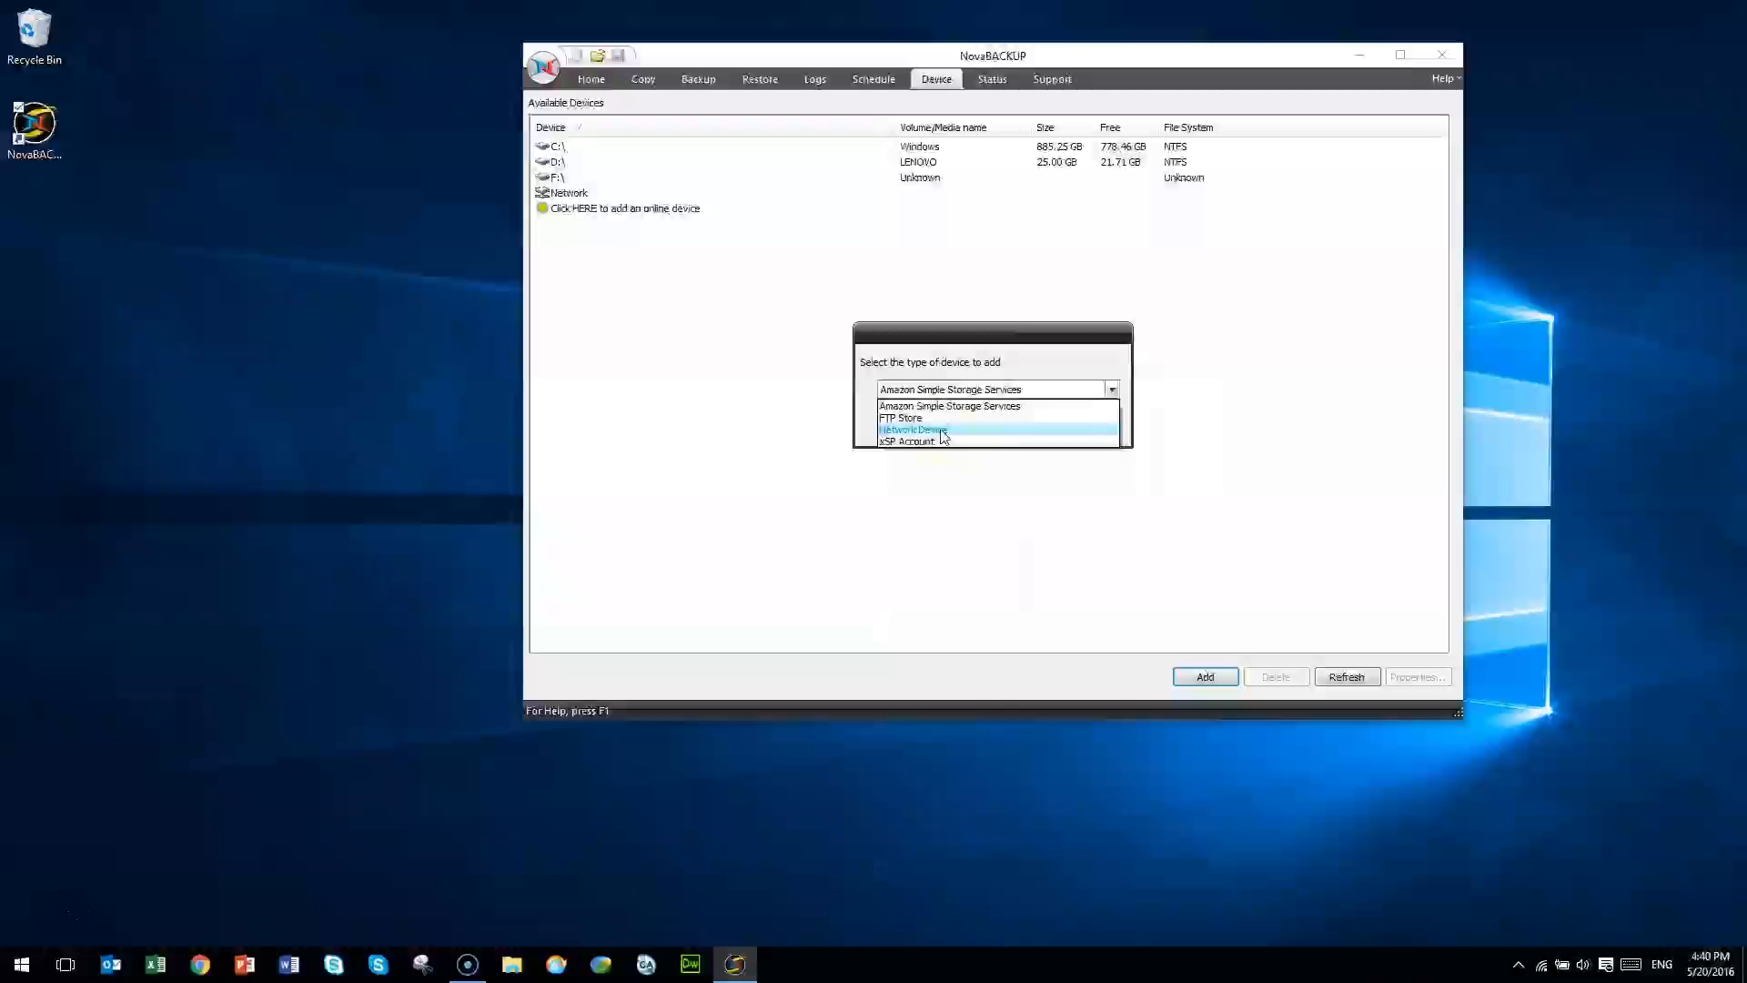
left_click(943, 433)
left_click(1007, 419)
left_click(866, 326)
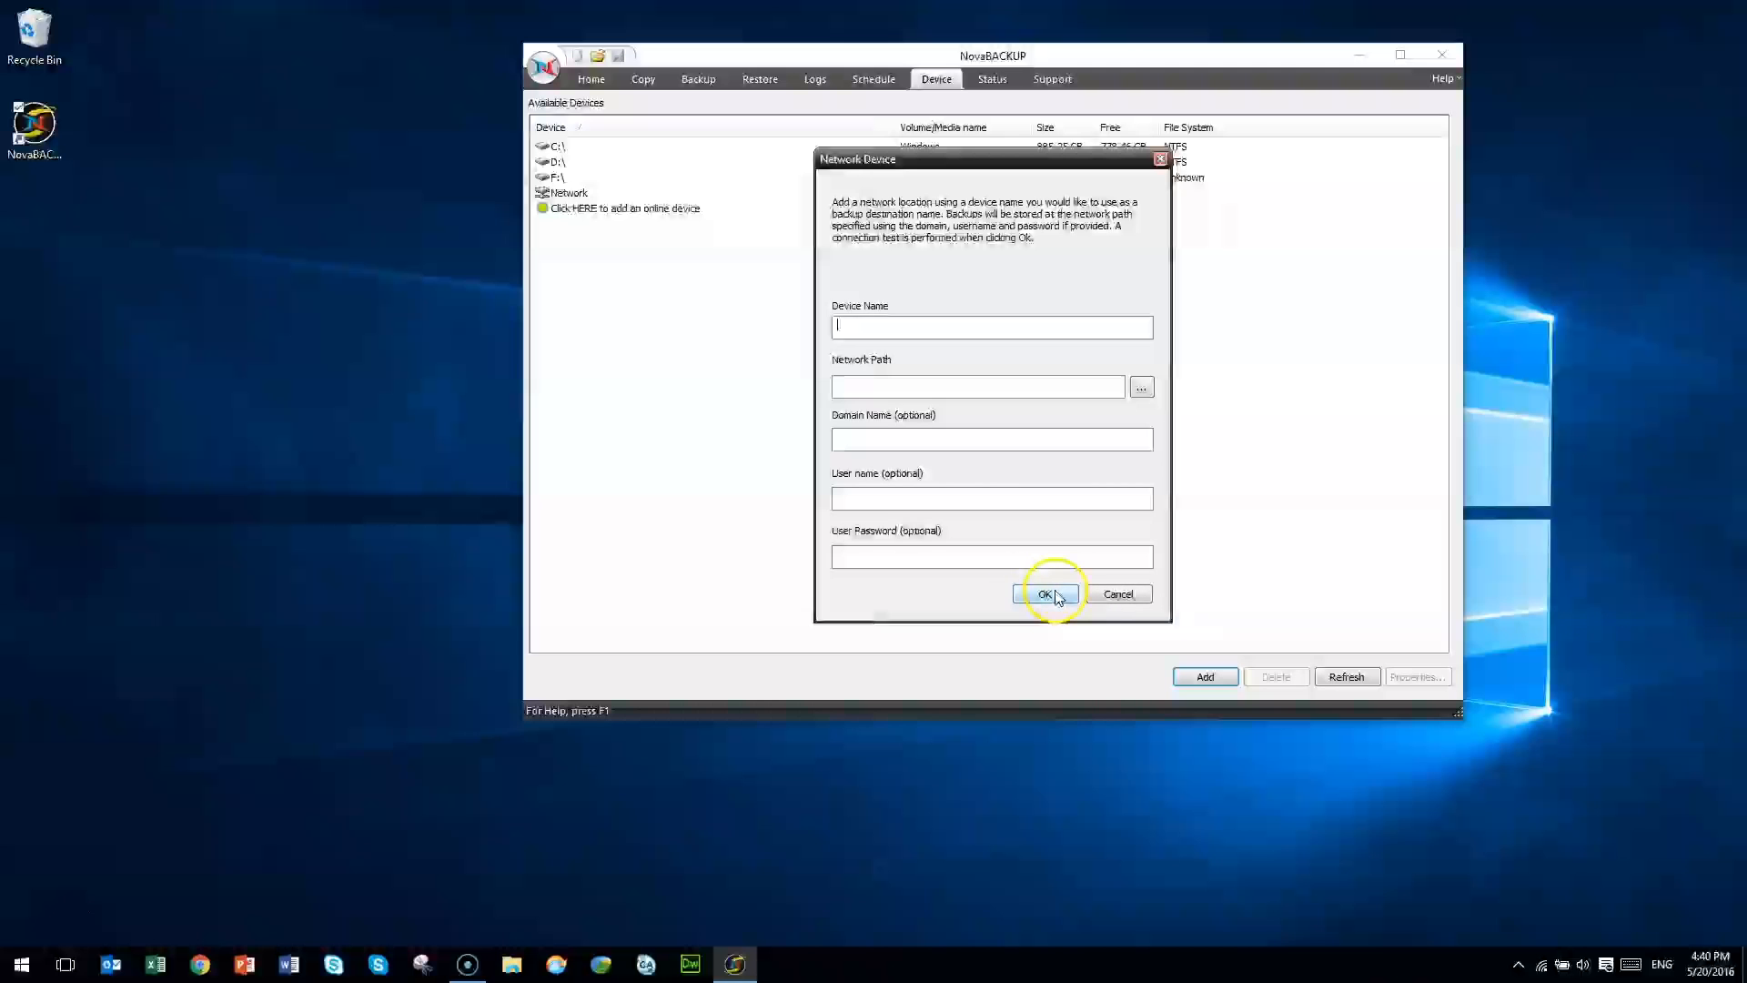
left_click(1118, 594)
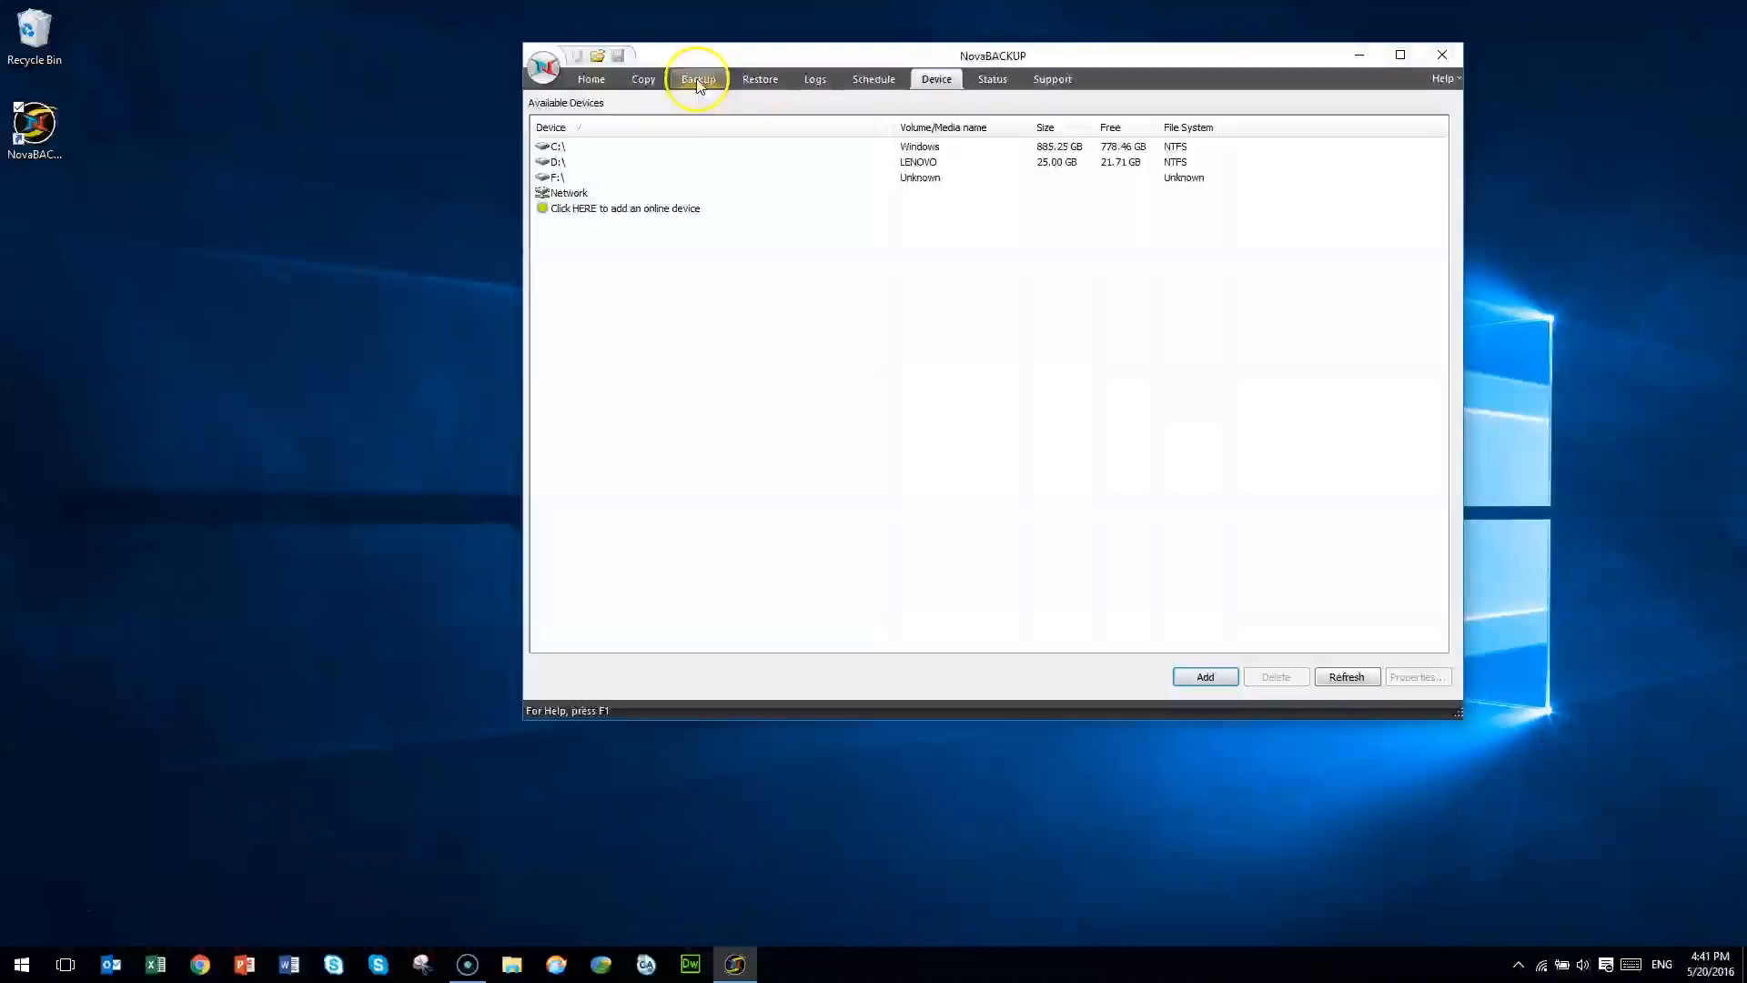
- Start a scheduled full image backup and include all of Disk 0 with its partitions
left_click(591, 80)
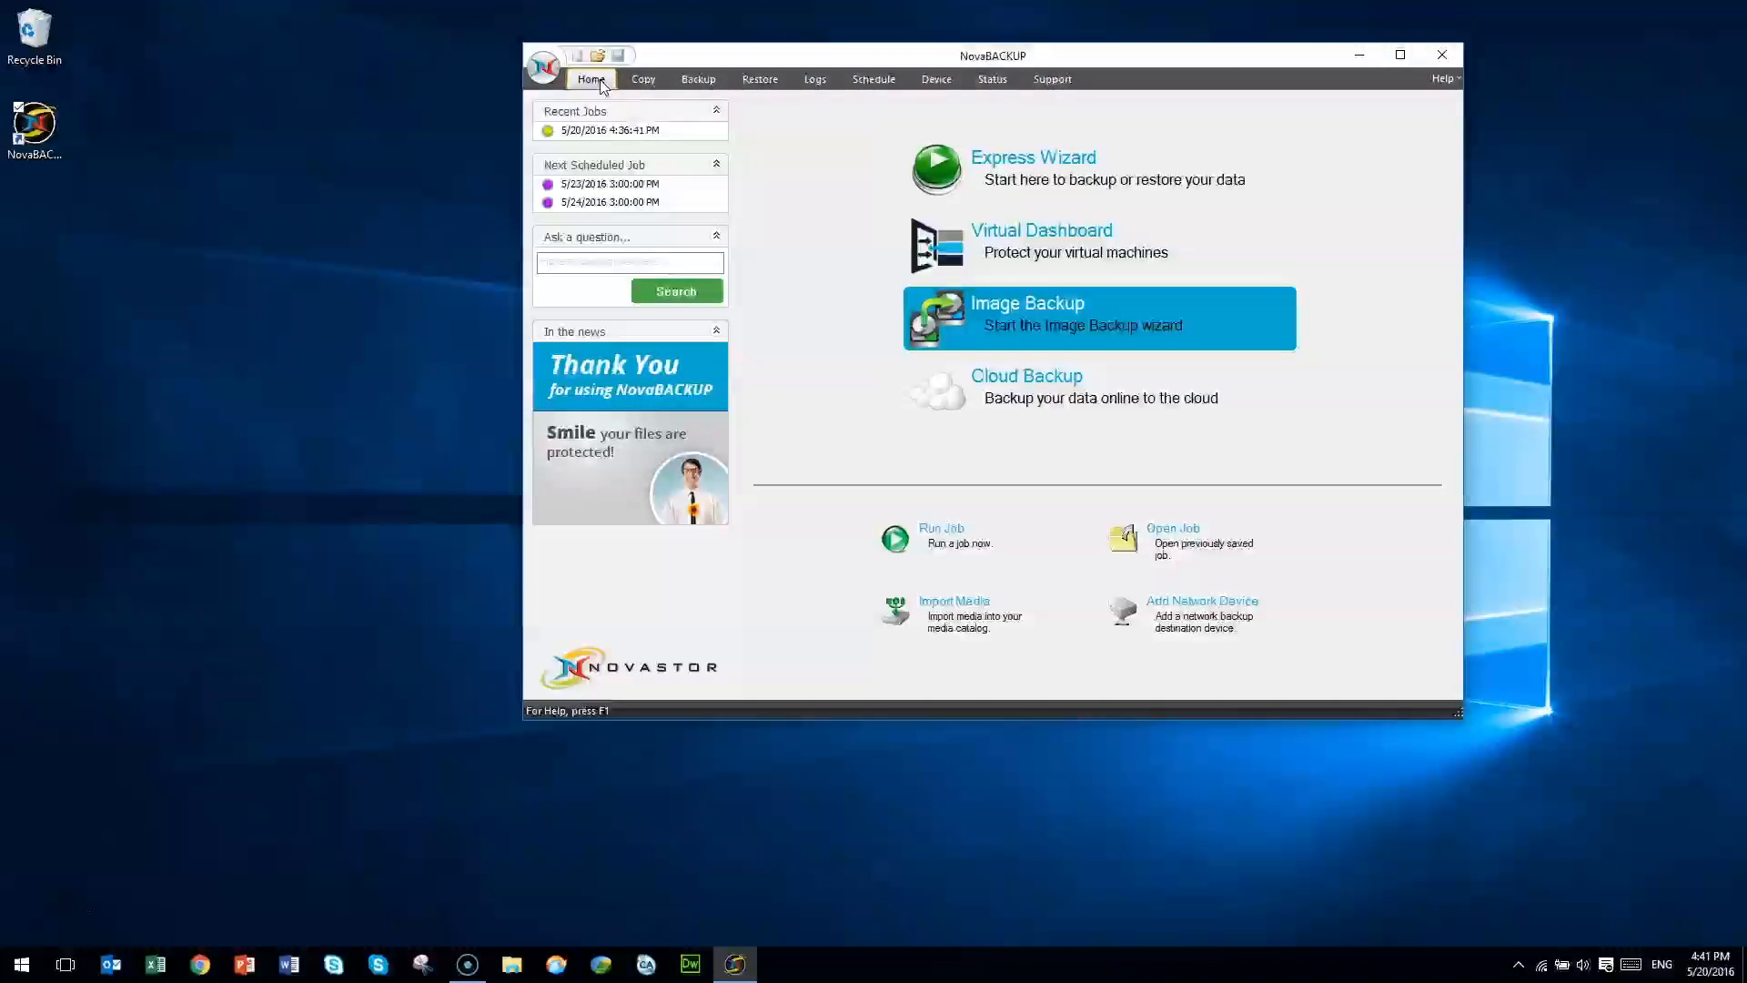
left_click(1061, 317)
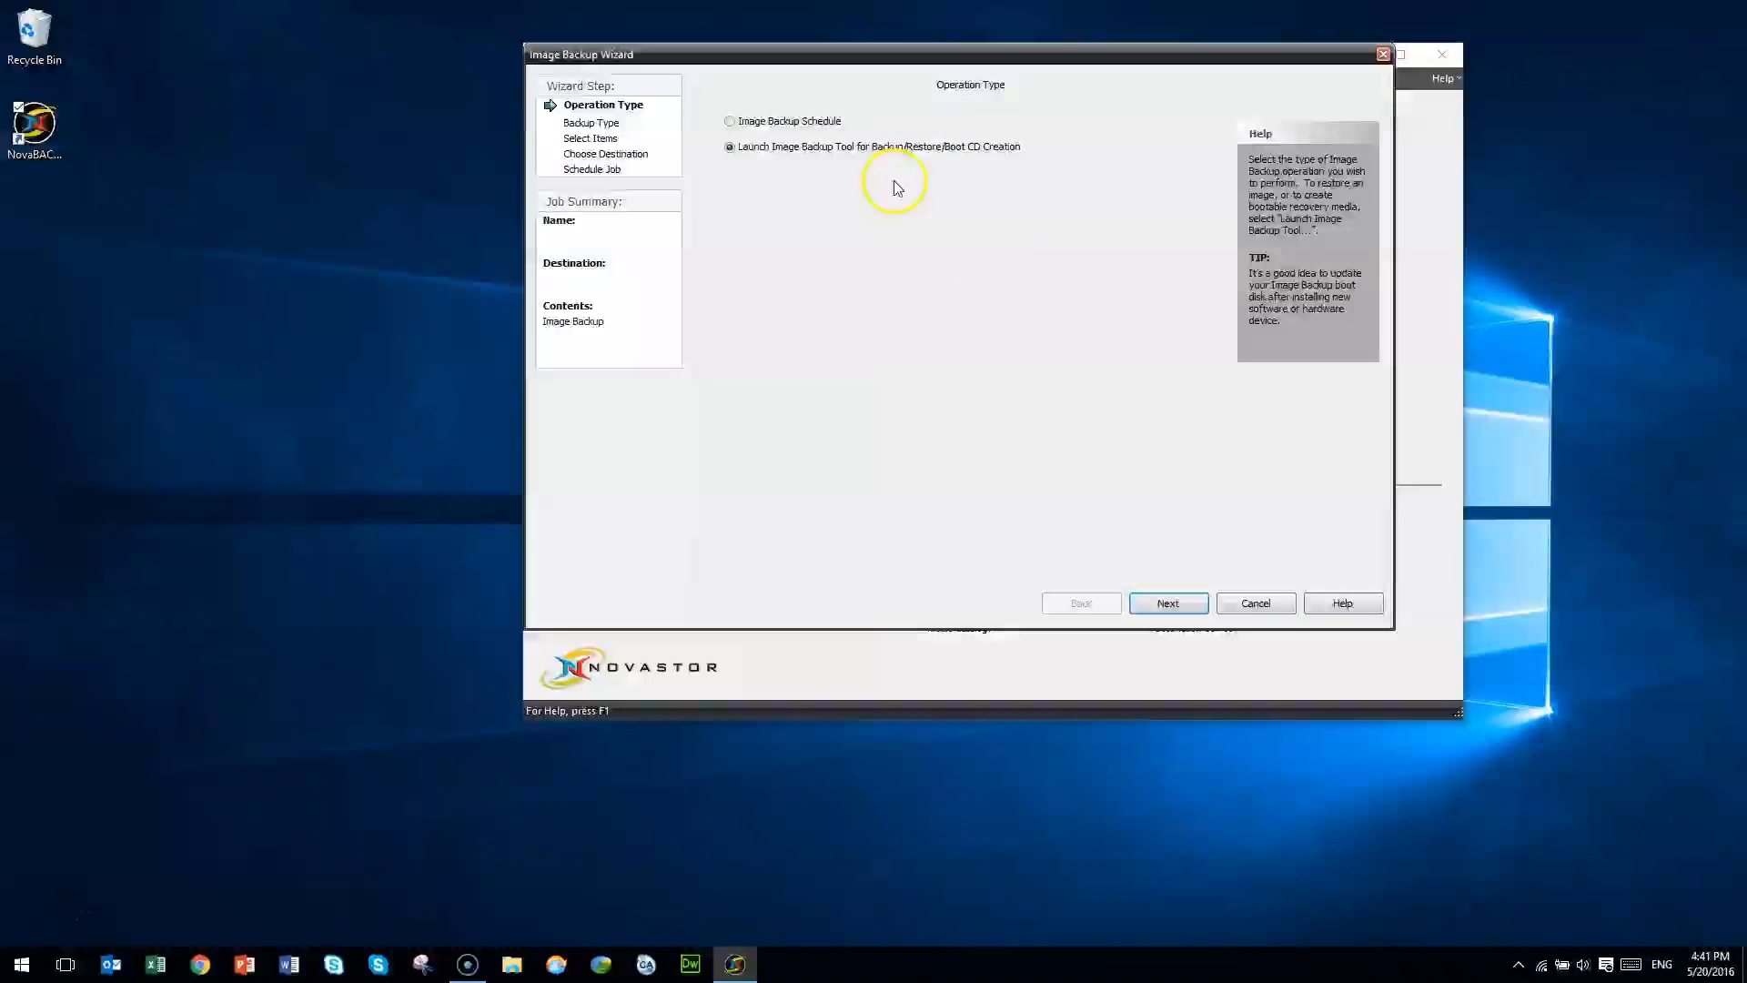
left_click(778, 127)
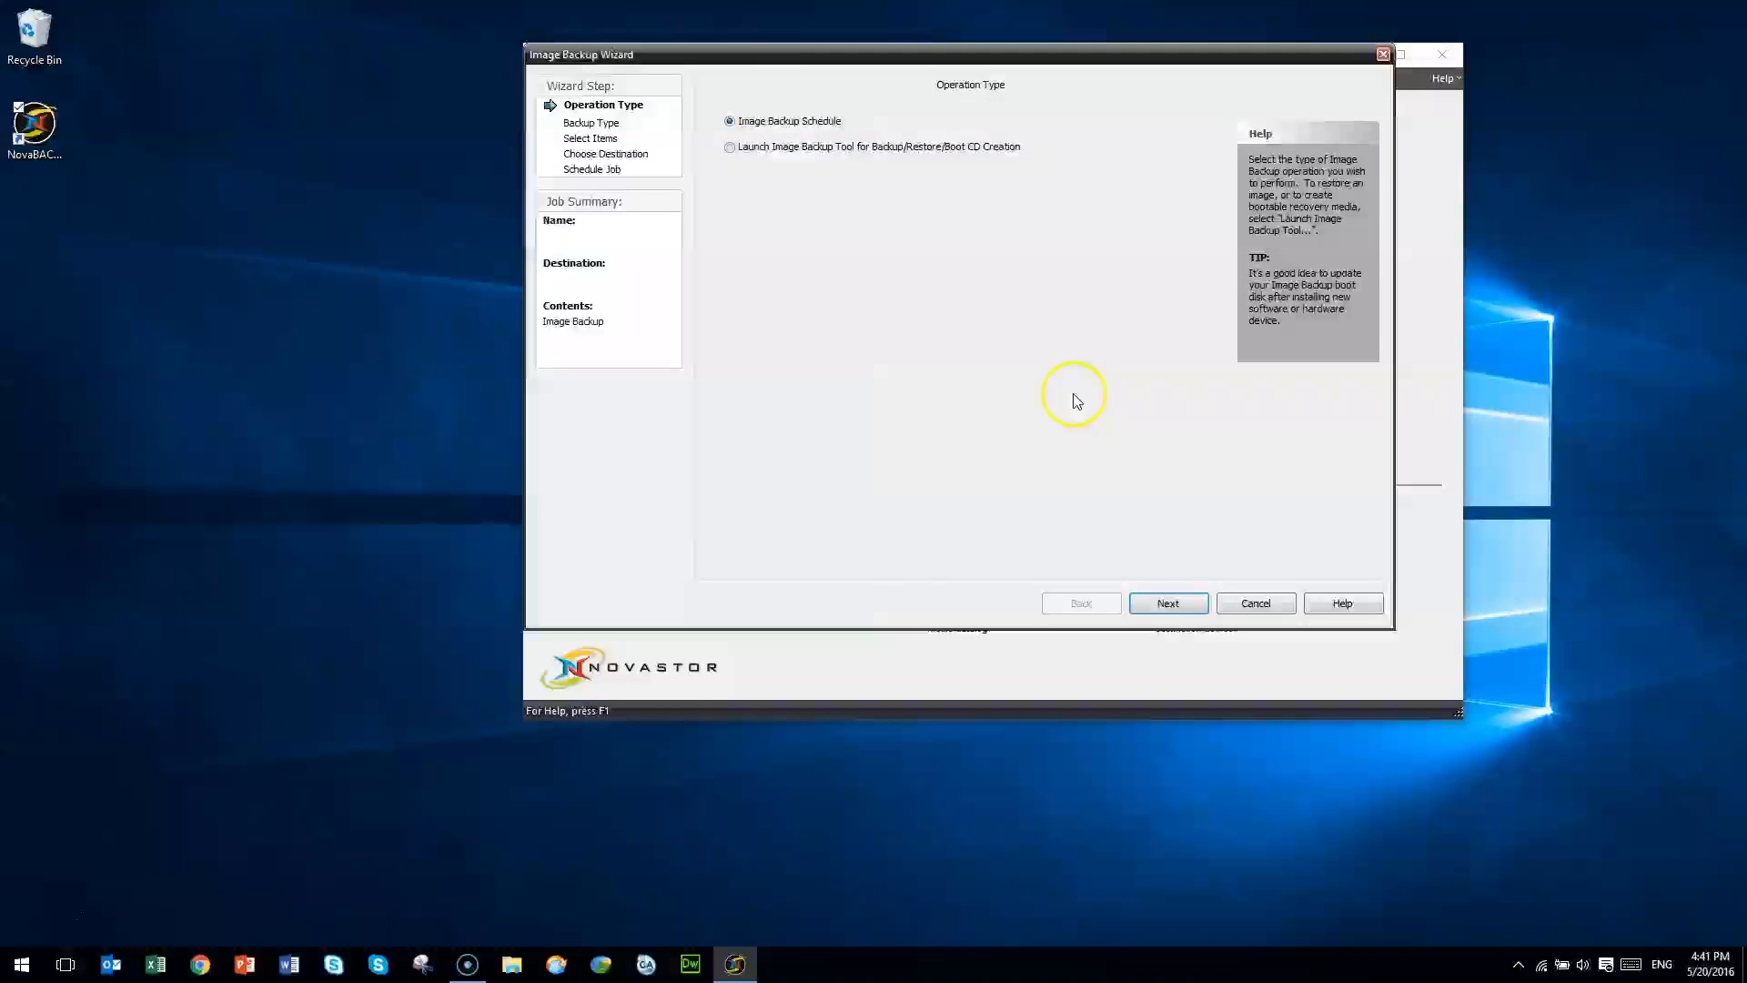
left_click(1177, 603)
left_click(1190, 608)
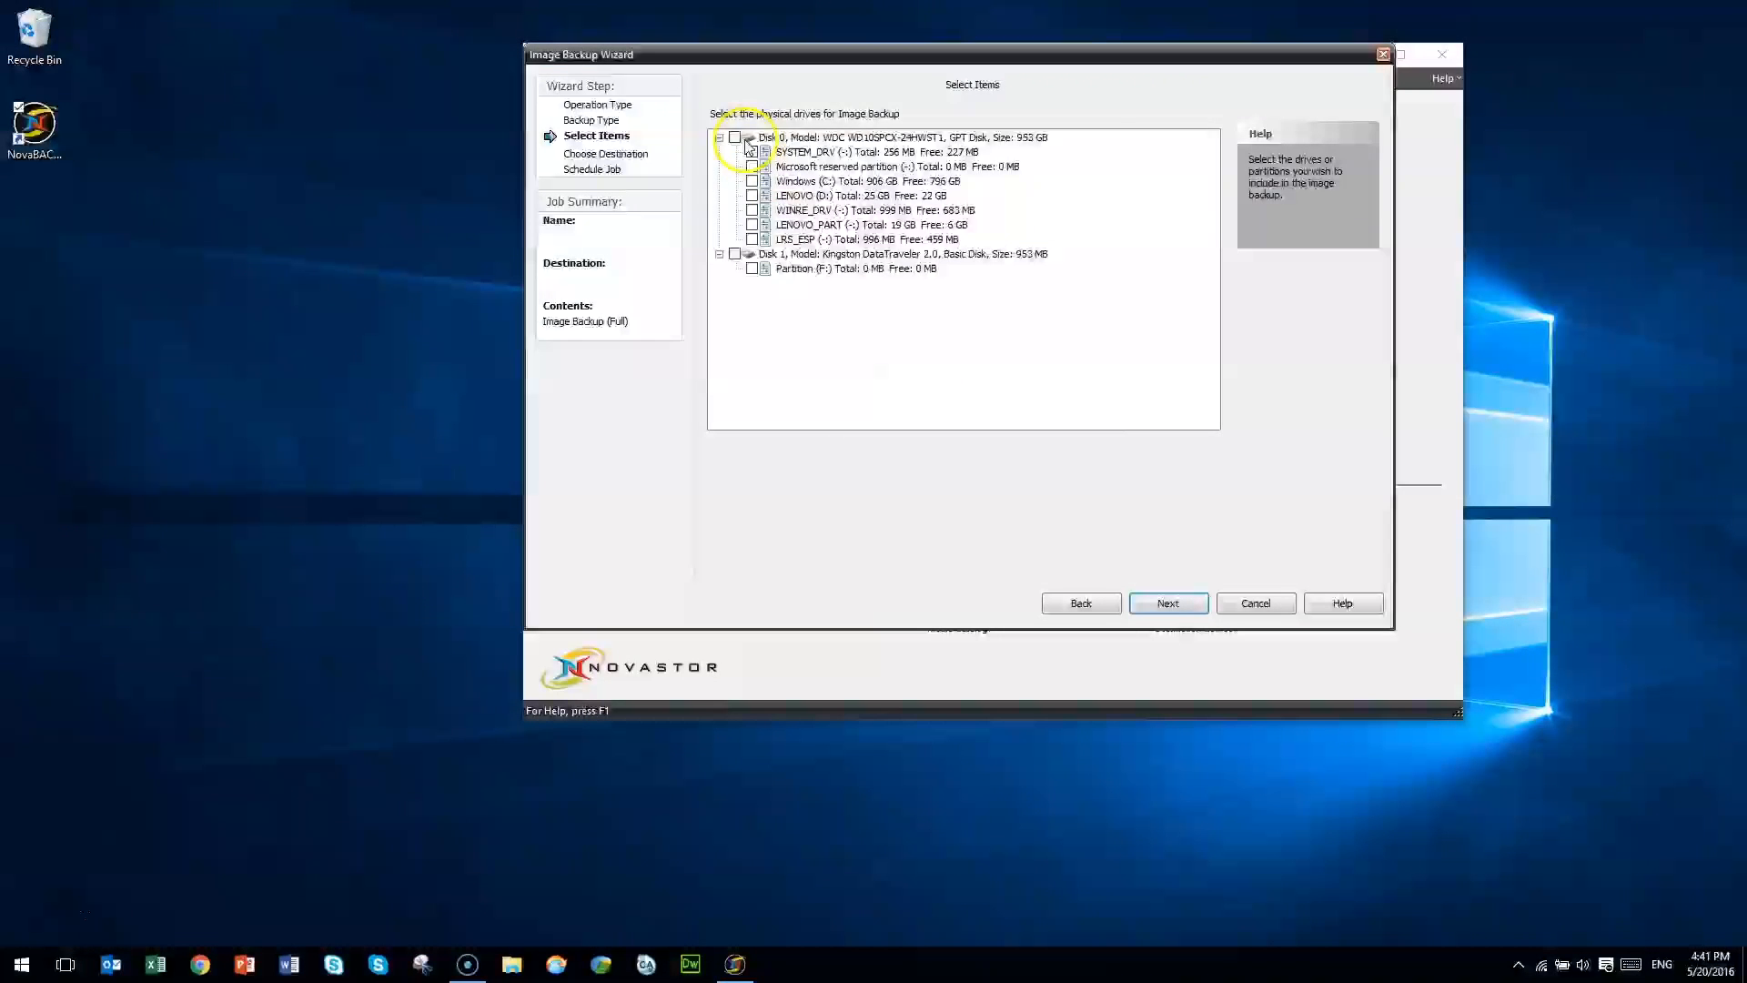
left_click(734, 137)
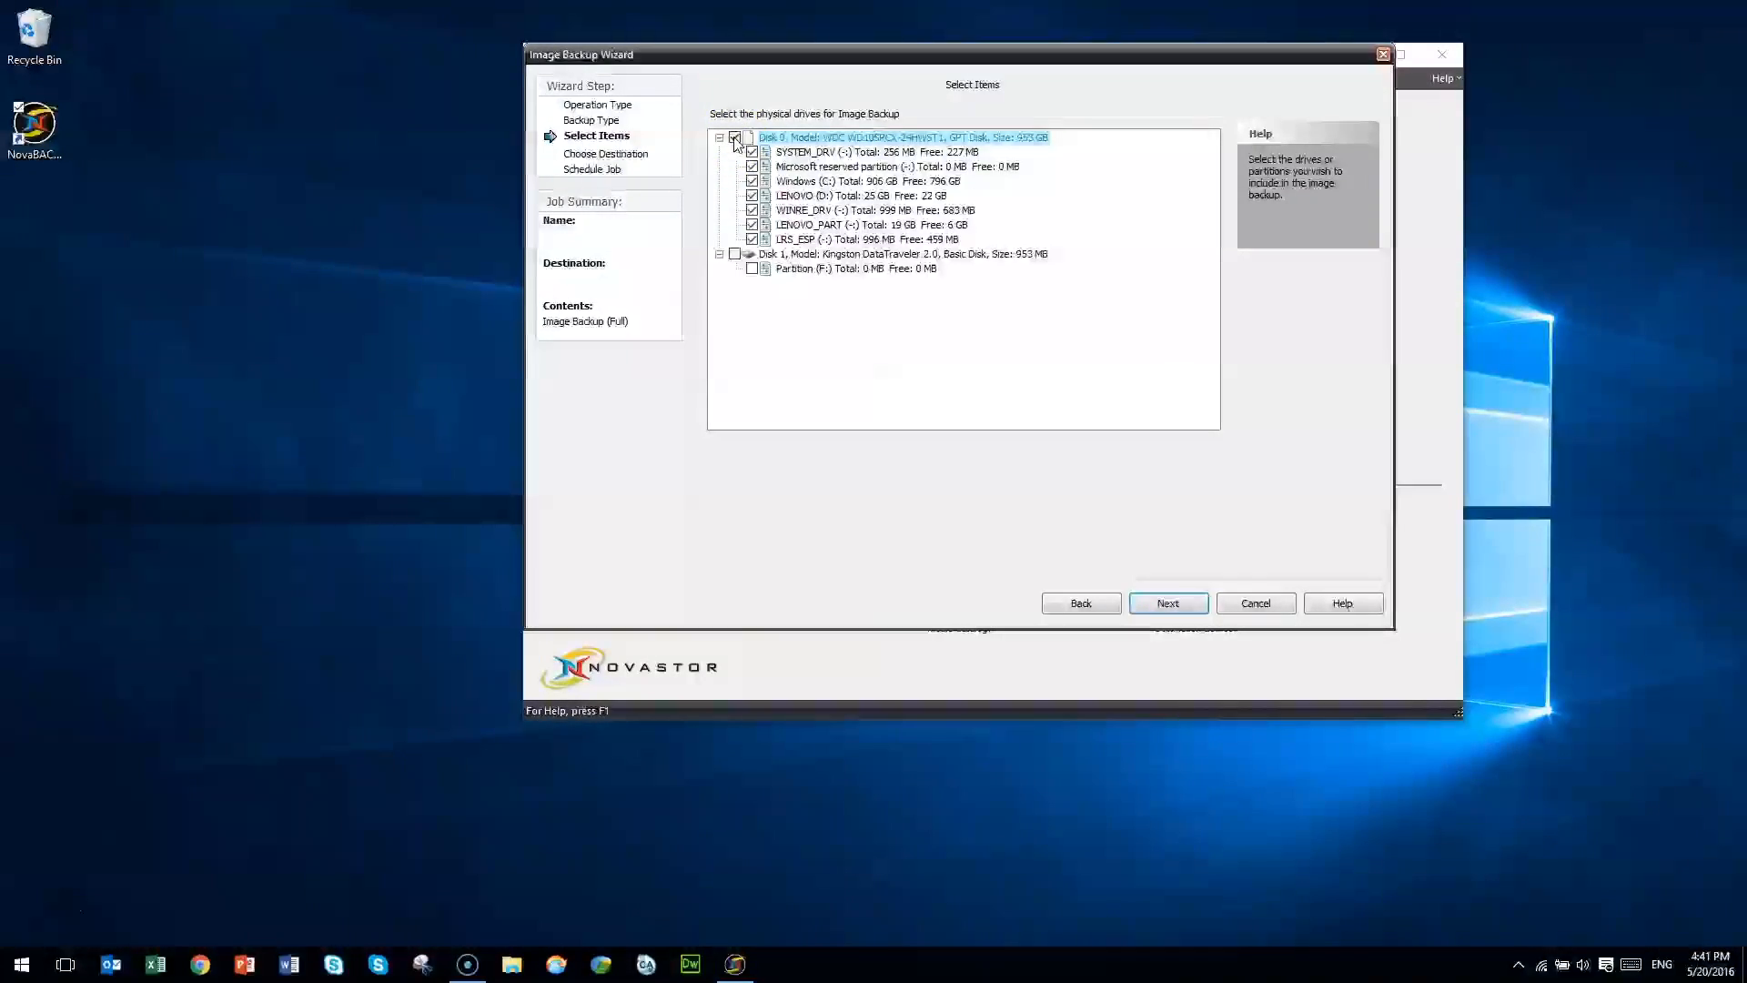
left_click(1172, 605)
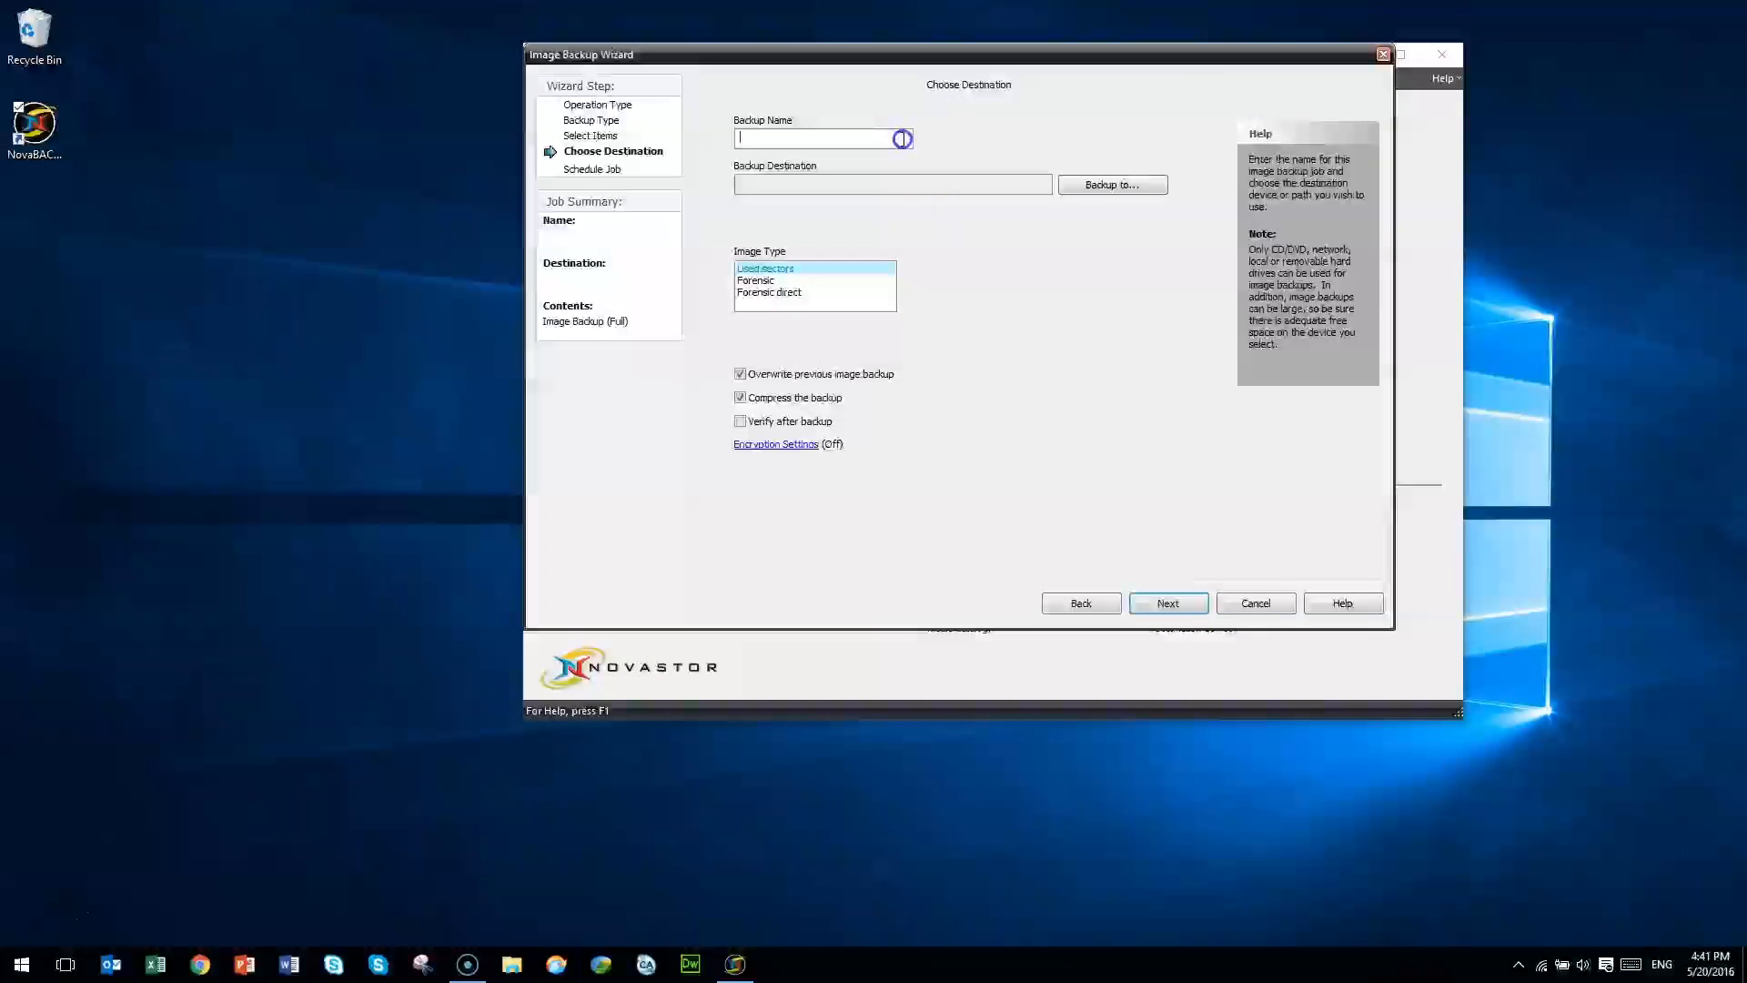
- Name the image backup "Monthly System Image", copying the name, and back it up to D:\ with verification after backup
type("Monthly System Image")
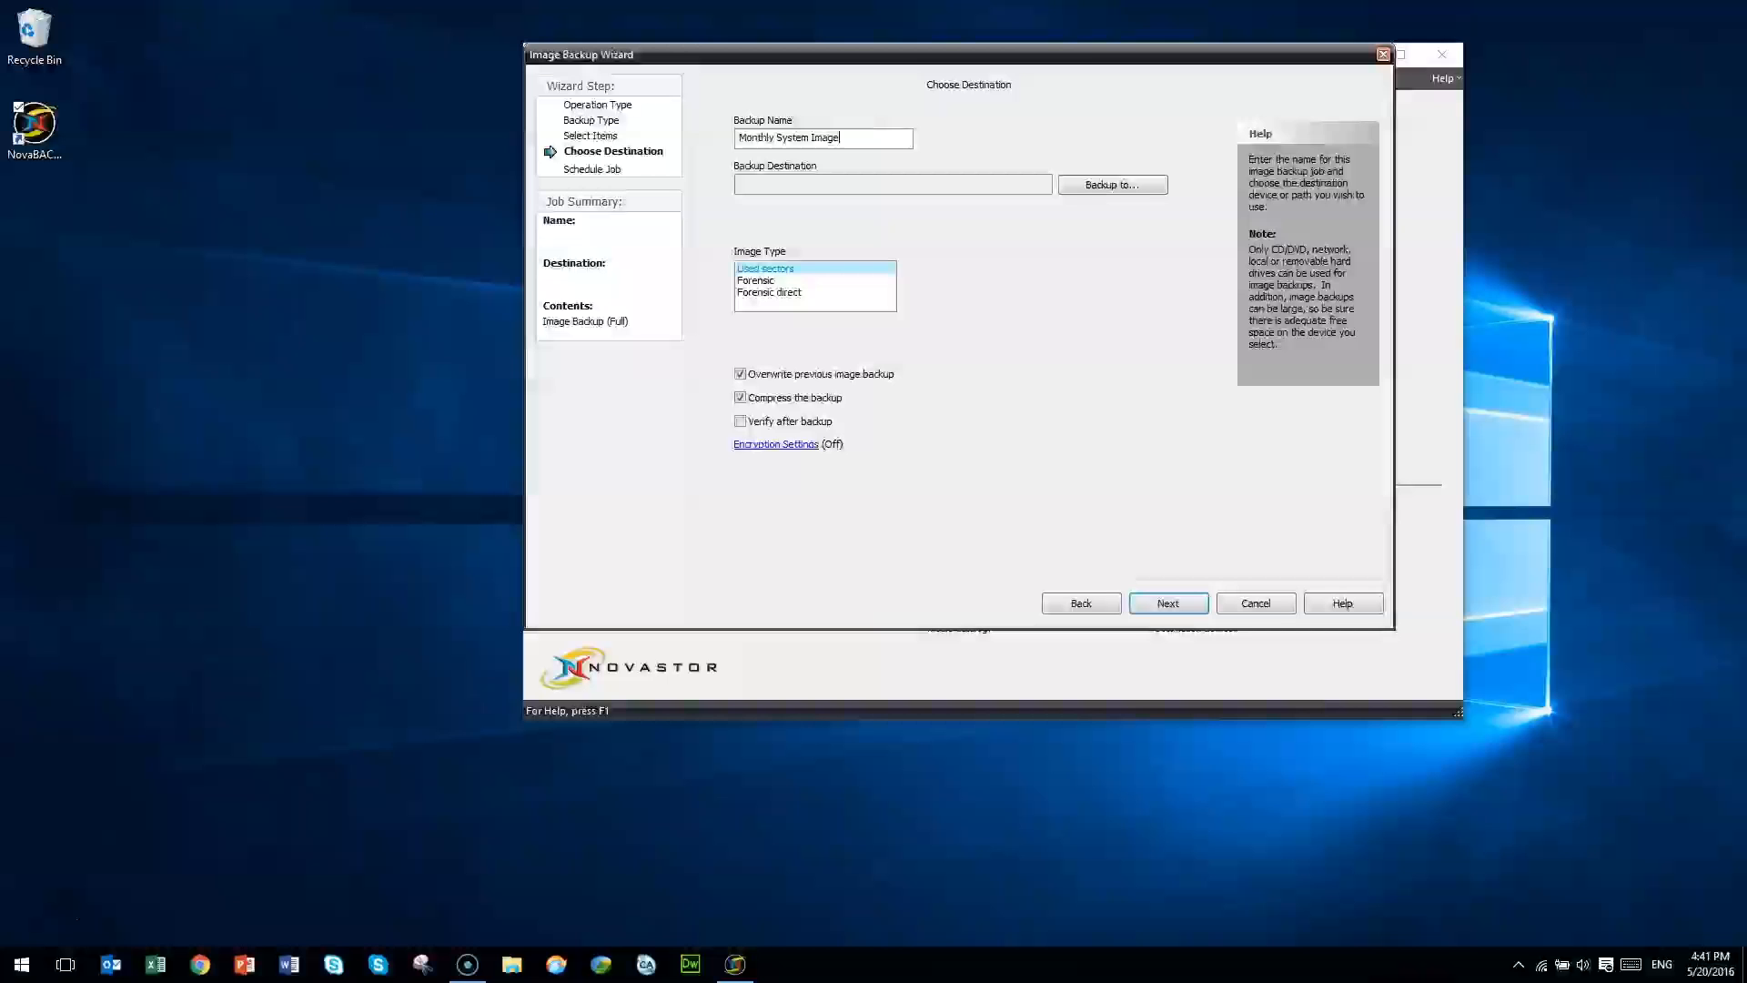
left_click_drag(857, 138, 803, 144)
key("ctrl+c")
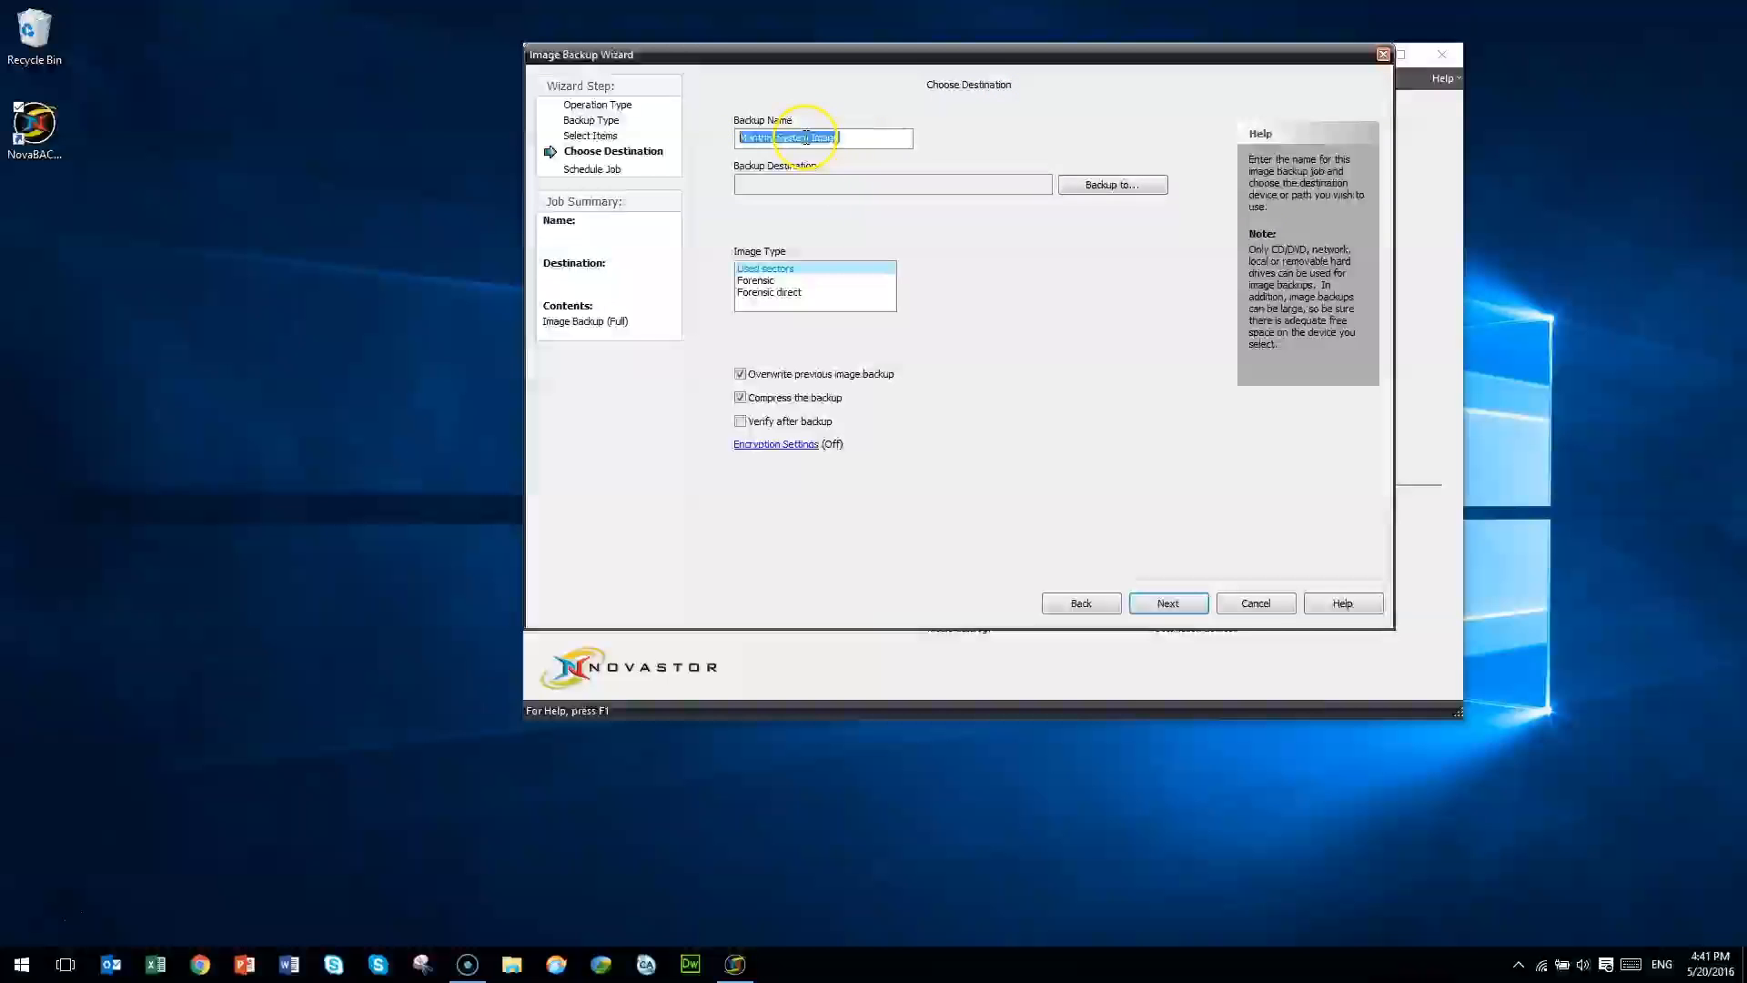
right_click(799, 150)
left_click(688, 199)
left_click(1069, 185)
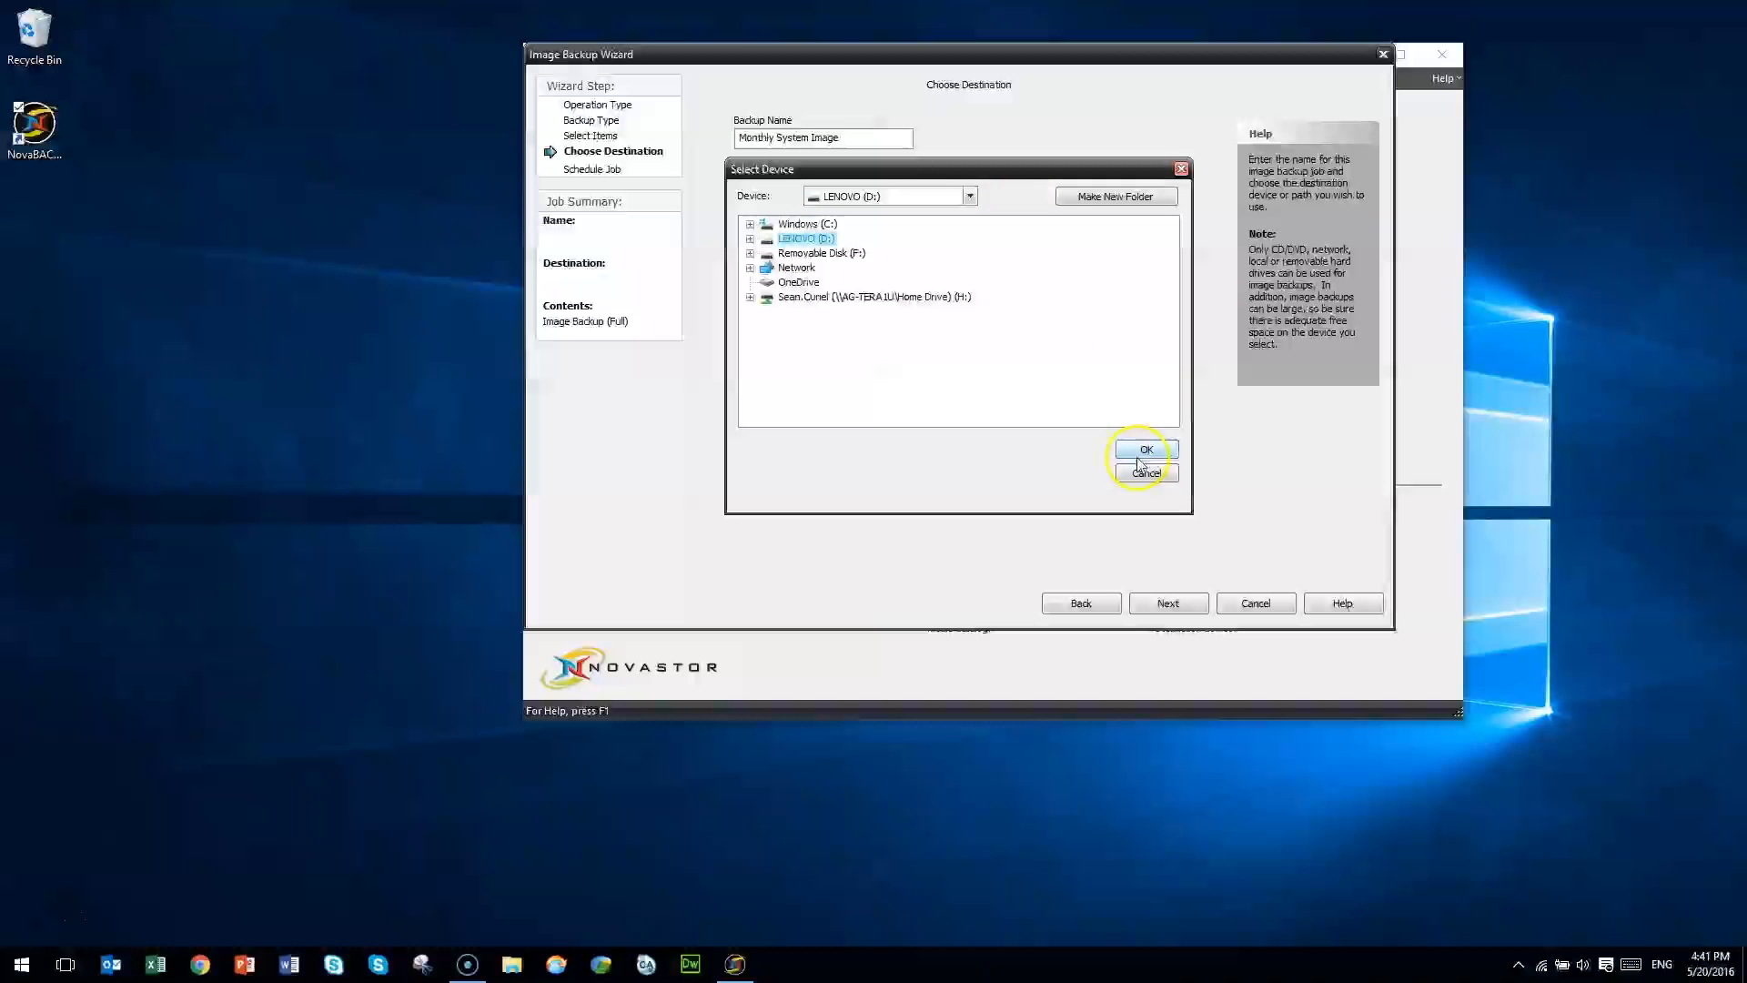
left_click(1146, 450)
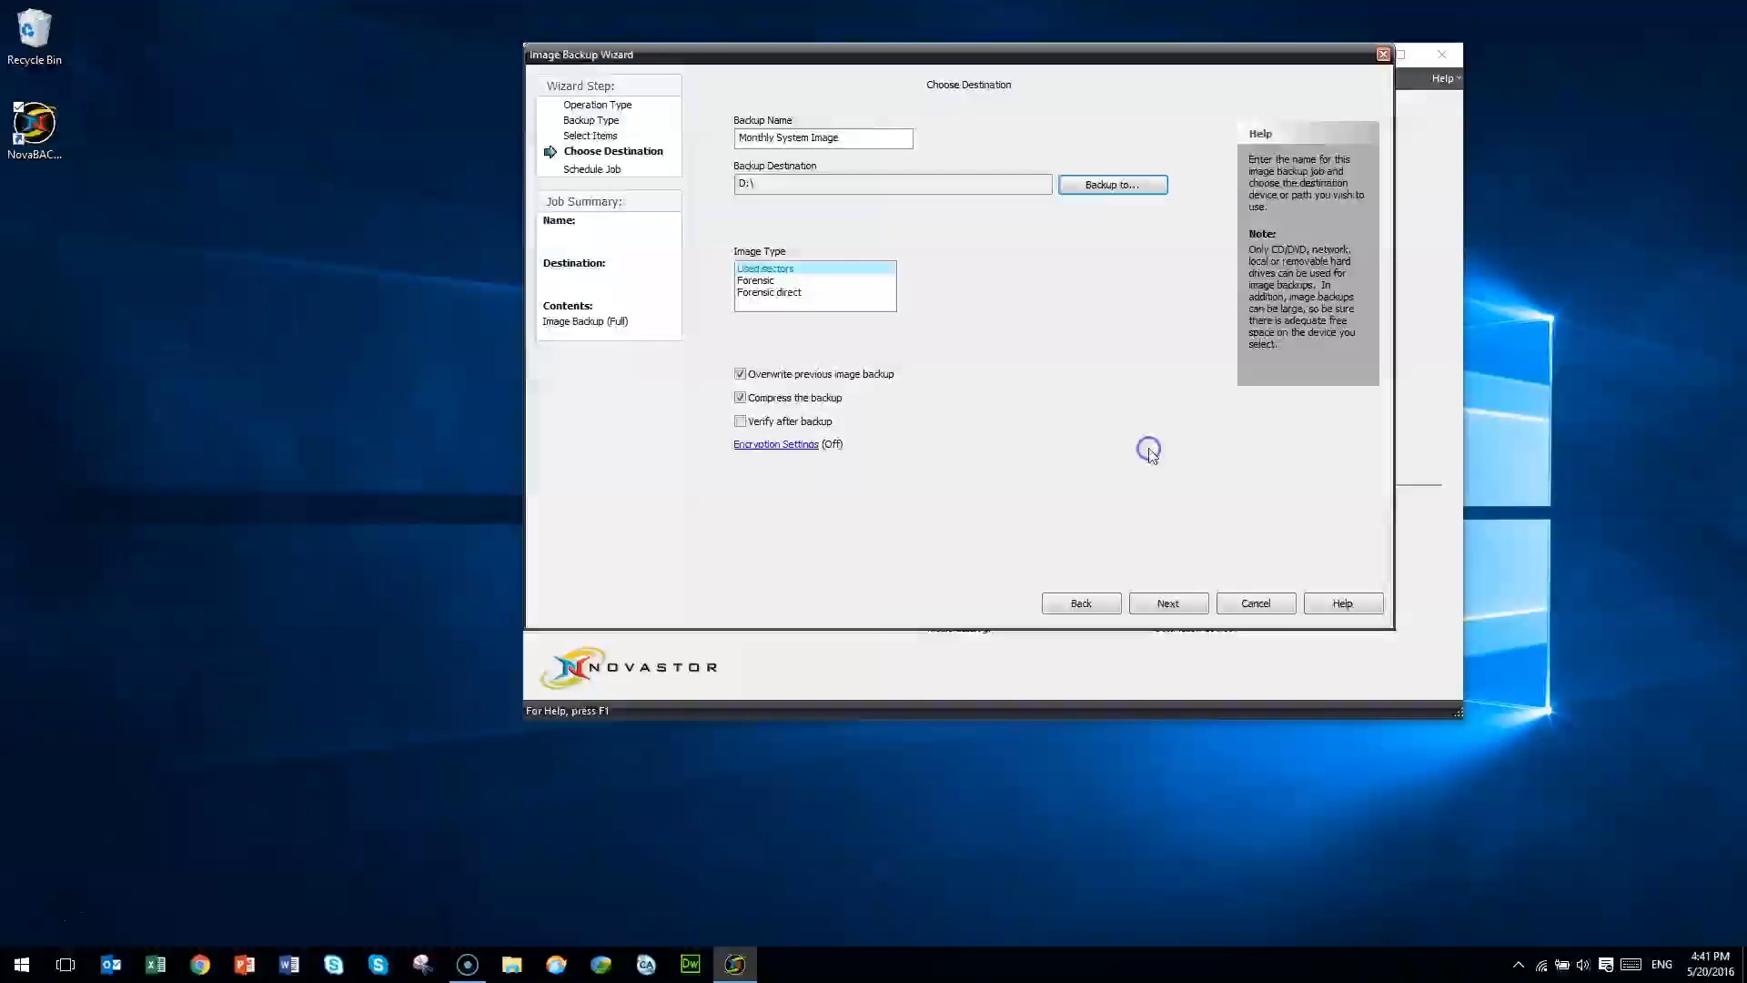
left_click(759, 422)
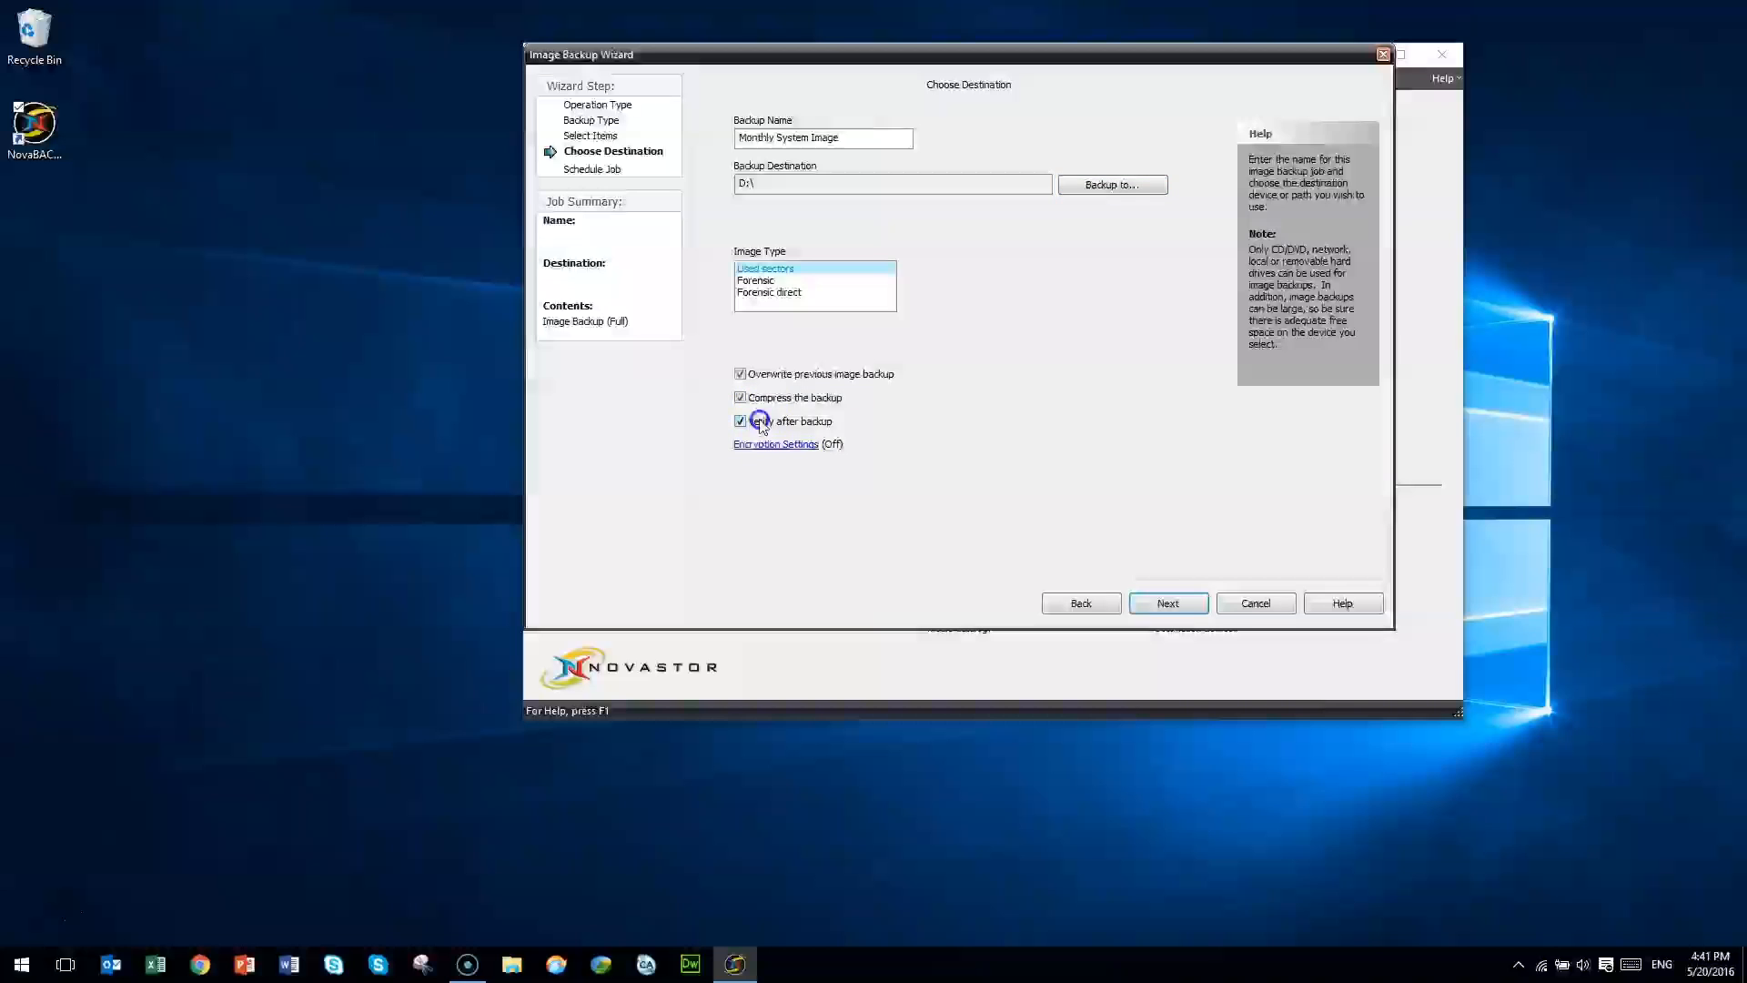
- Review the encryption types available for the image backup, leaving the encryption settings without changes
left_click(787, 452)
left_click(810, 453)
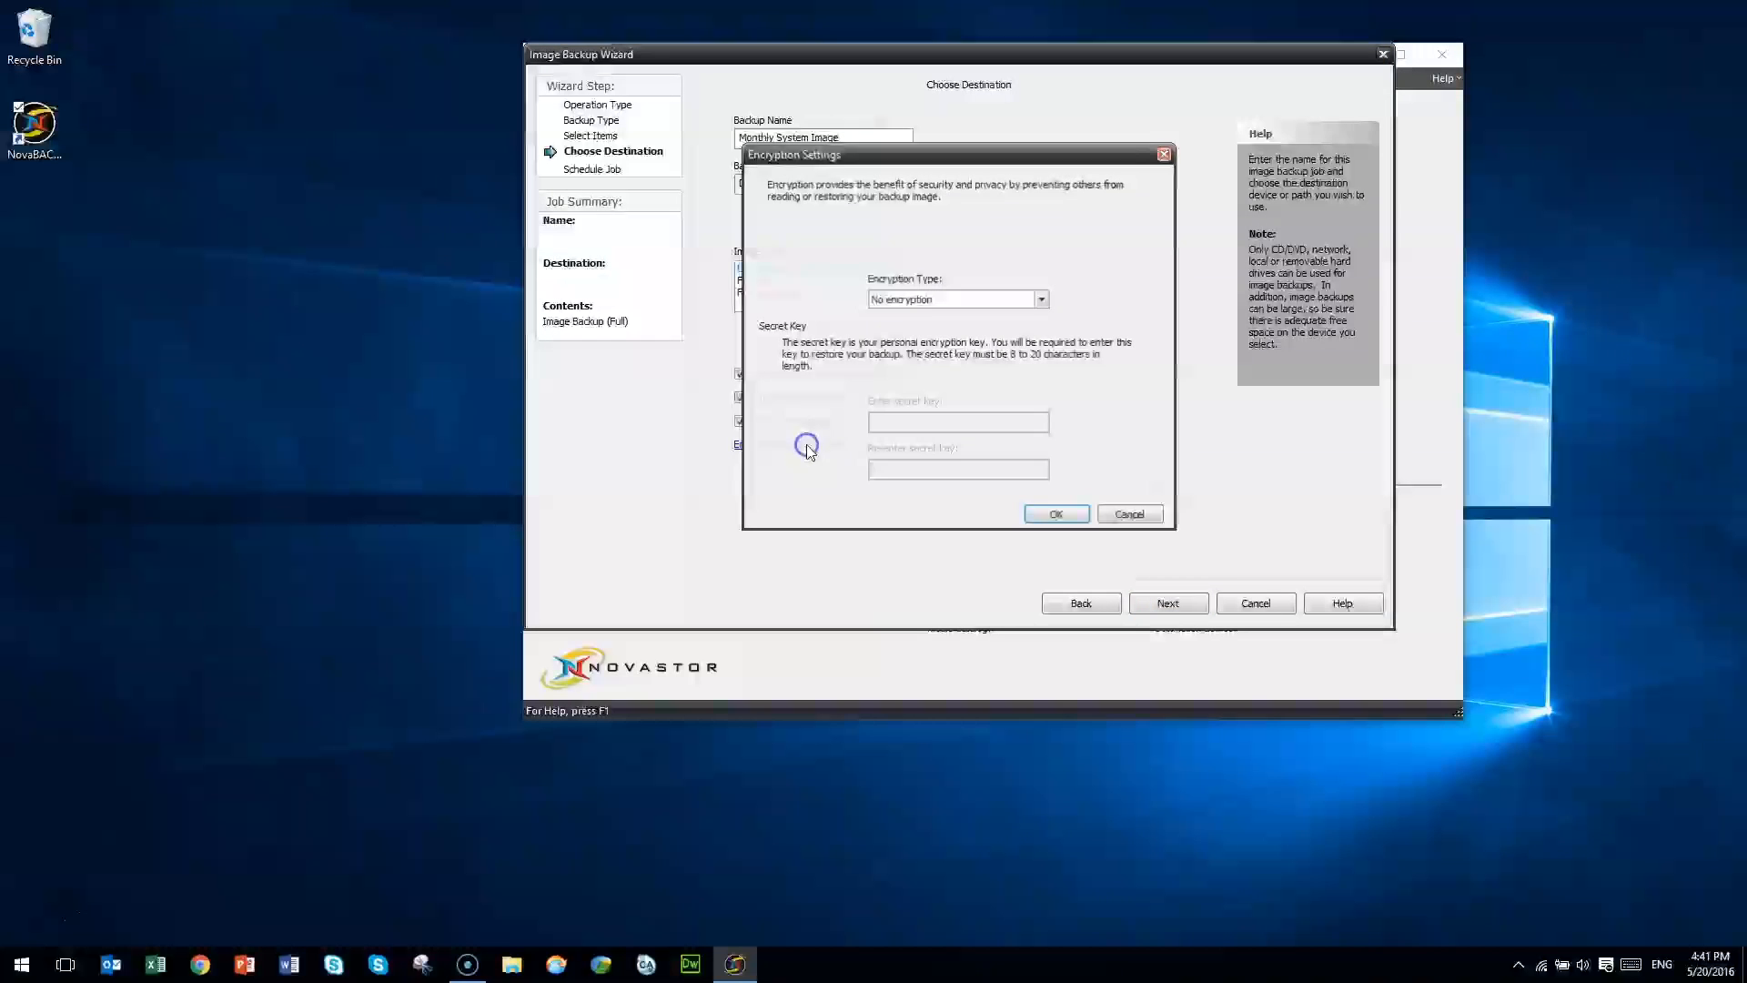
left_click(1042, 301)
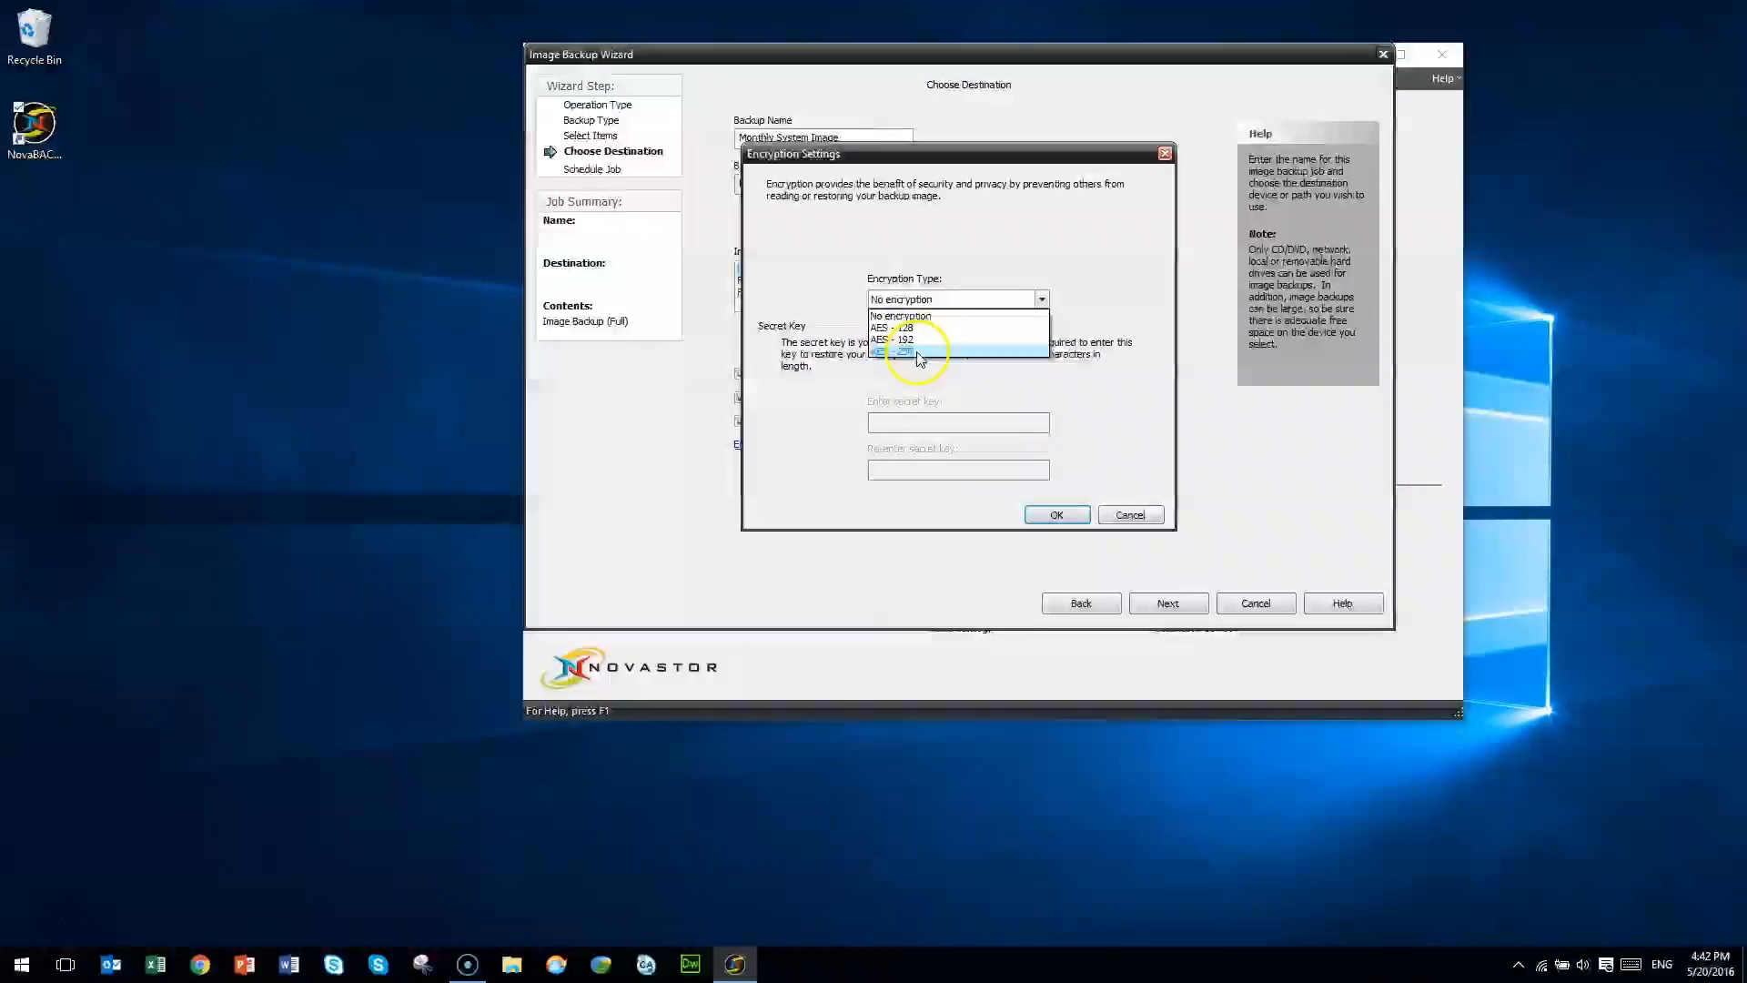
left_click(1086, 404)
left_click(1047, 304)
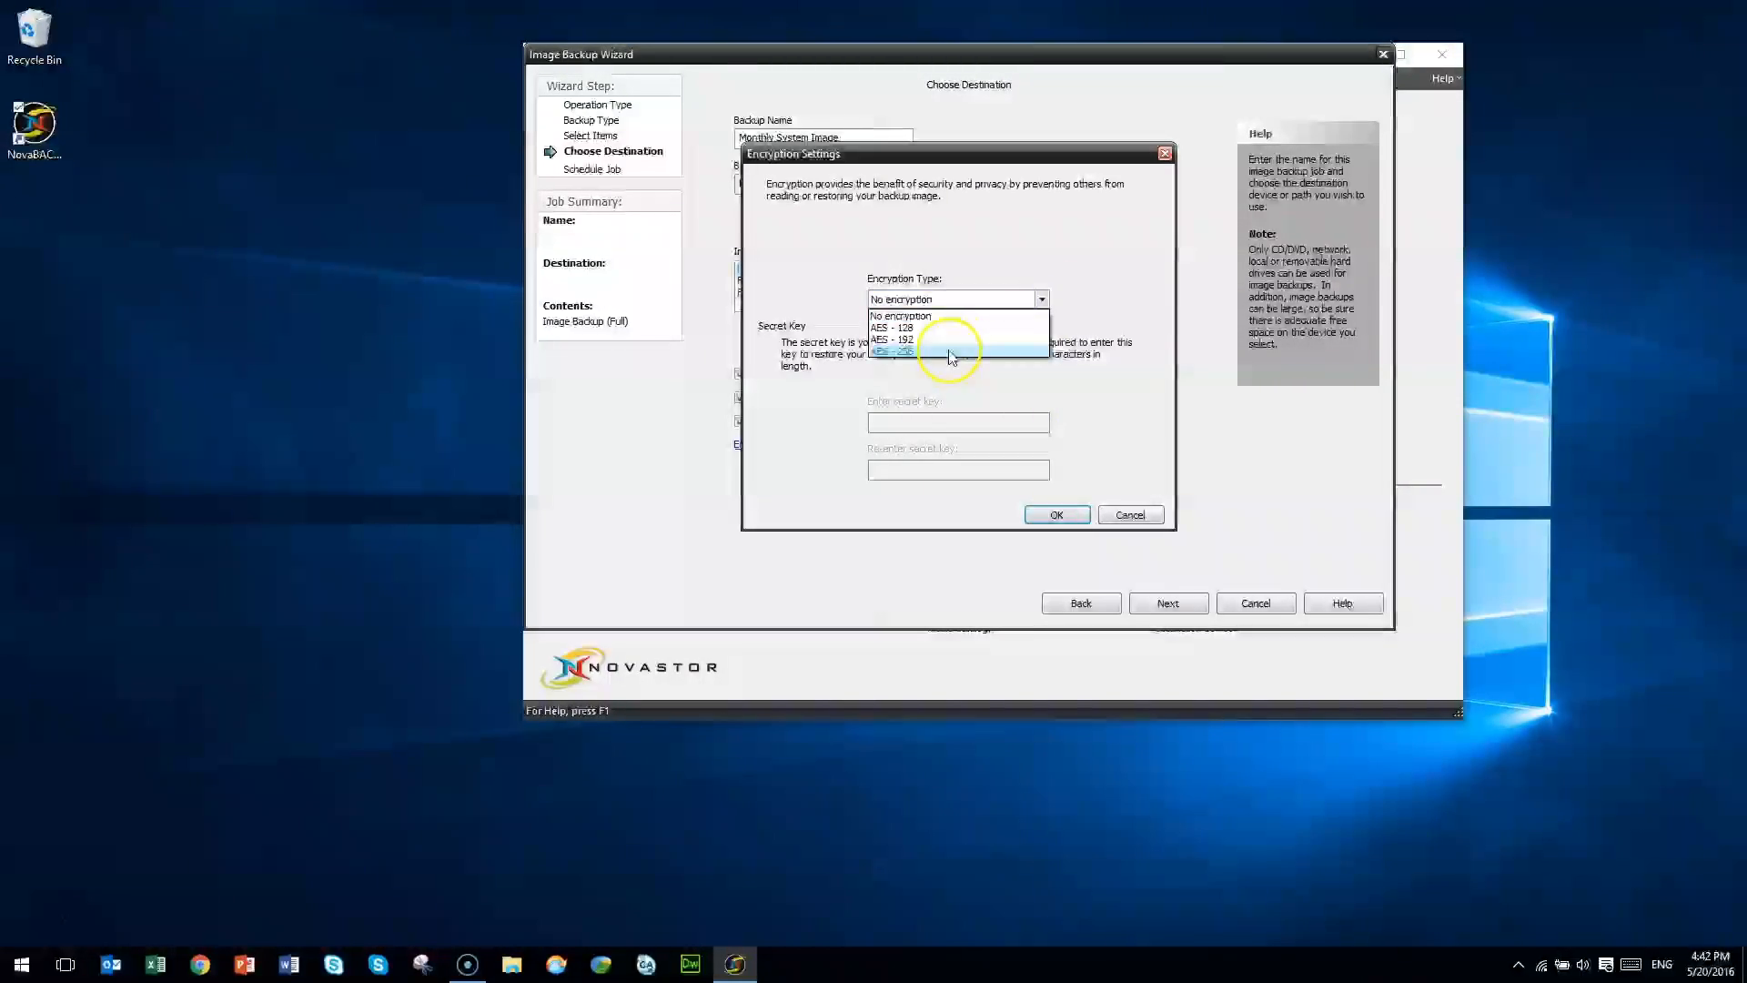
left_click(1063, 412)
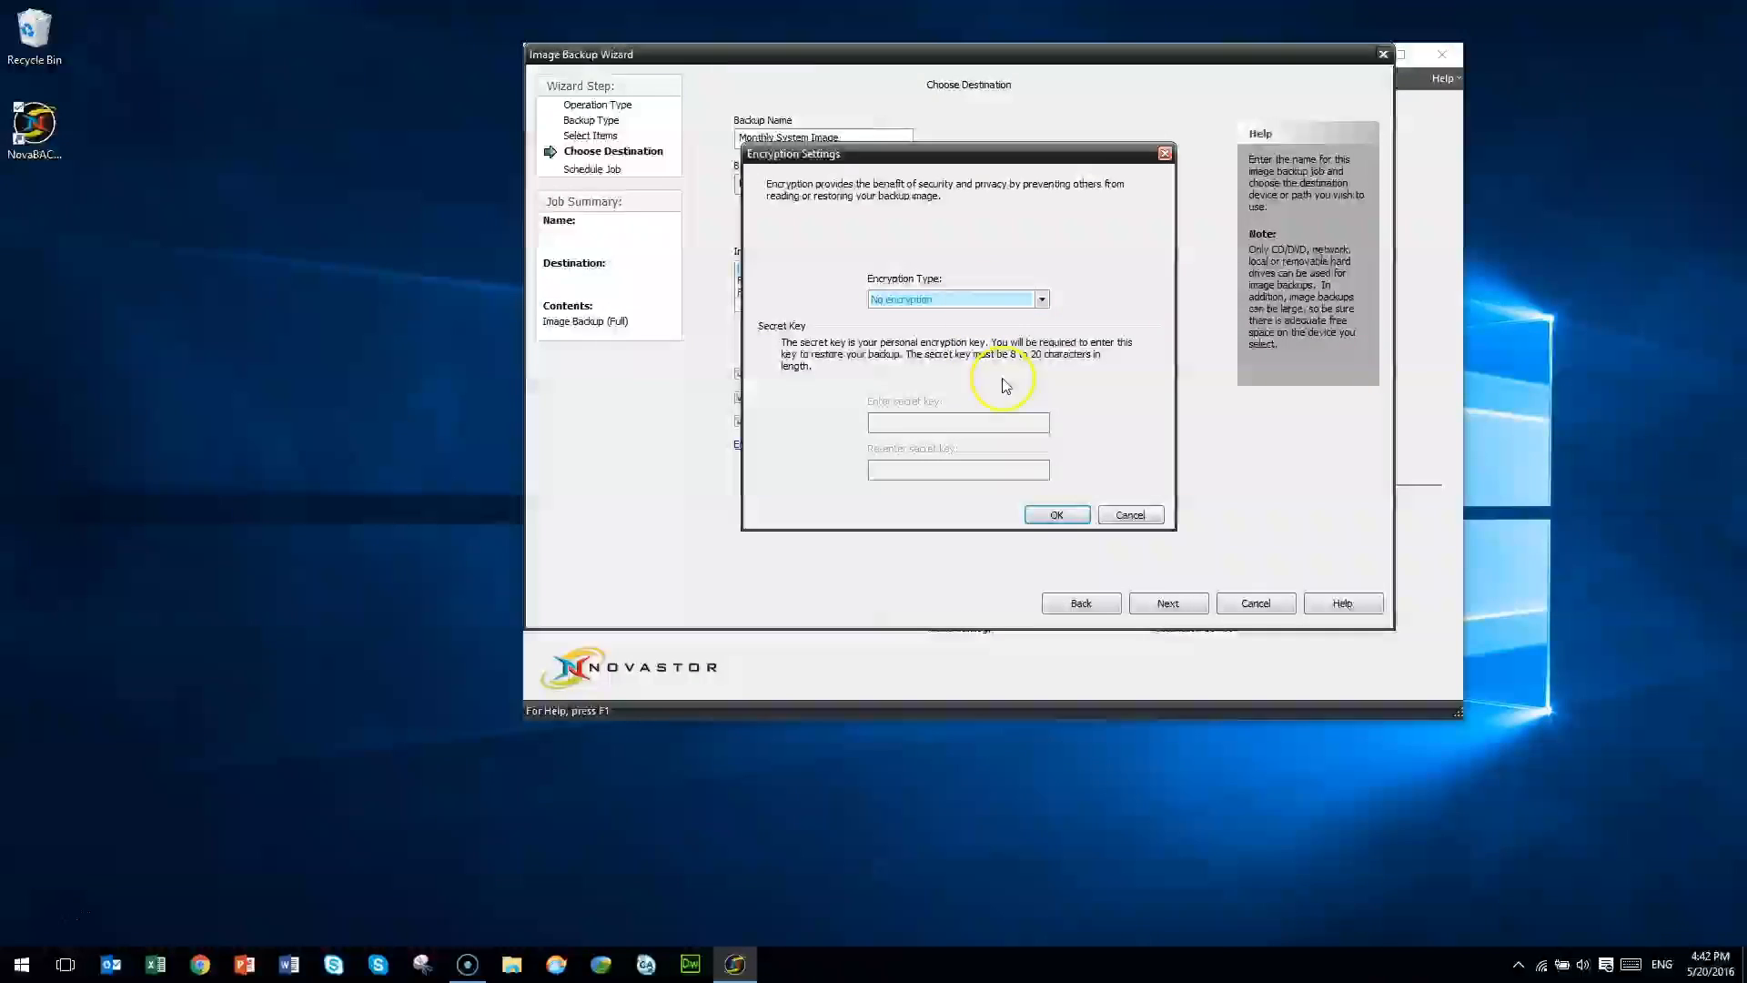
left_click(1112, 511)
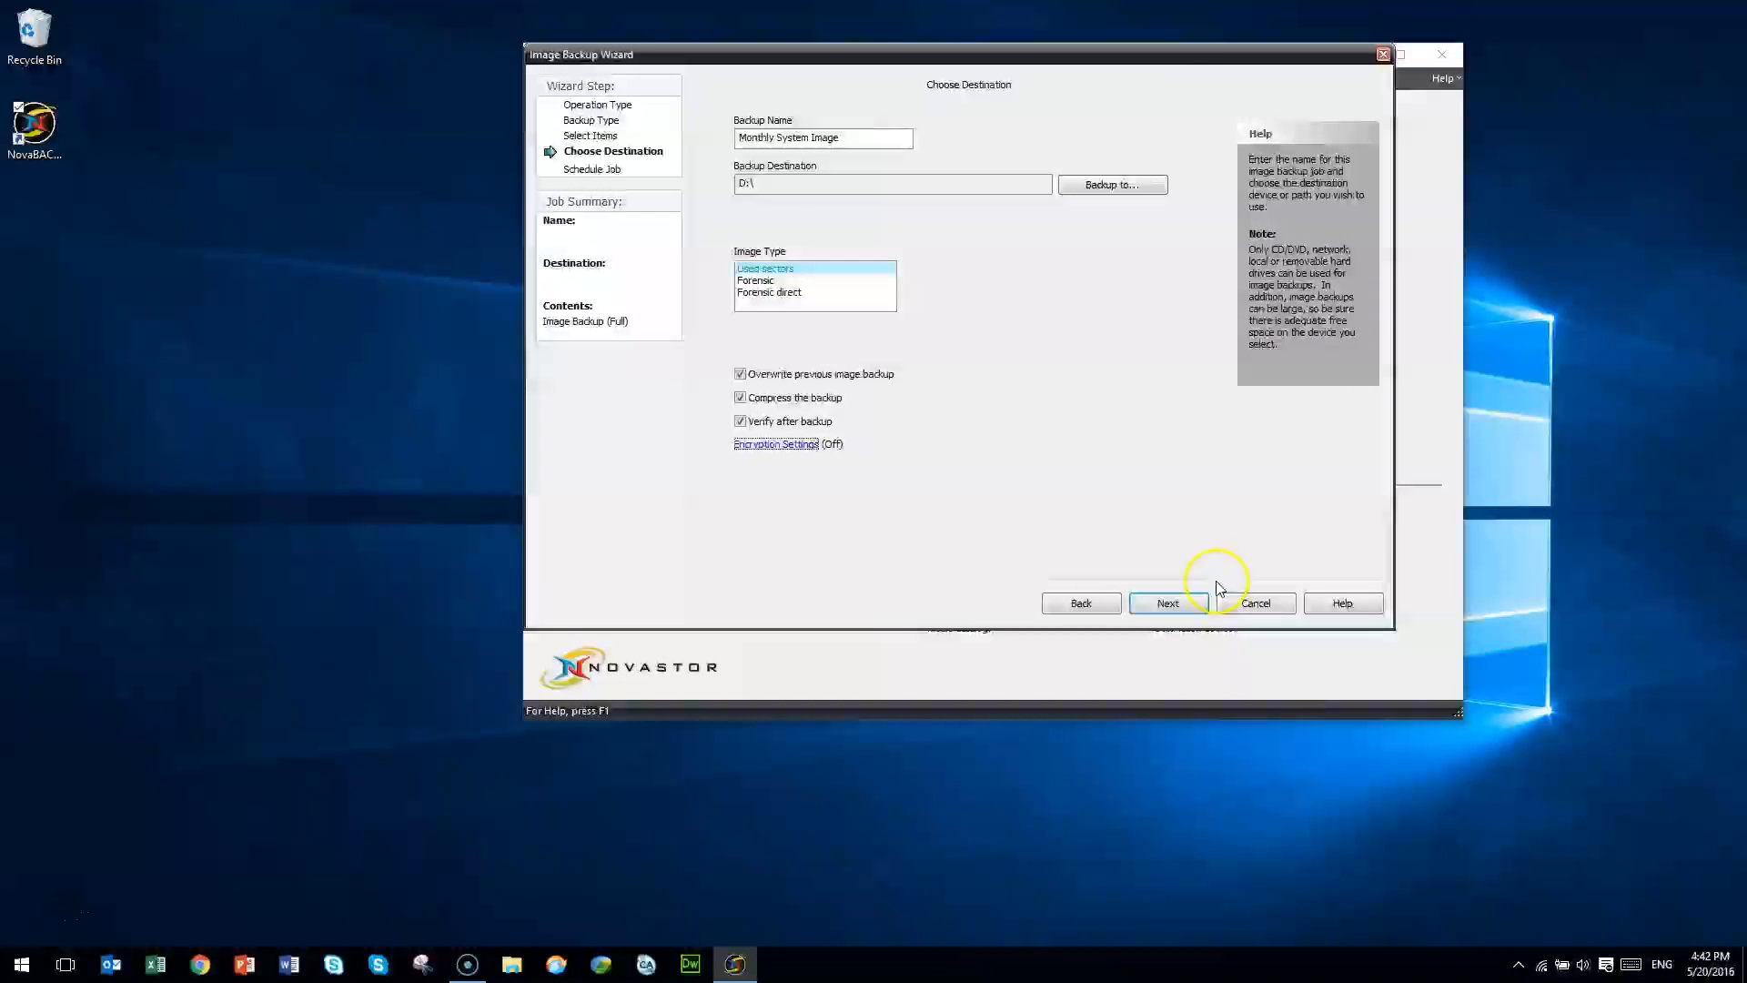
- Save the image backup job as "Monthly System Image" using the copied name, replacing the existing job file of that name
left_click(1174, 604)
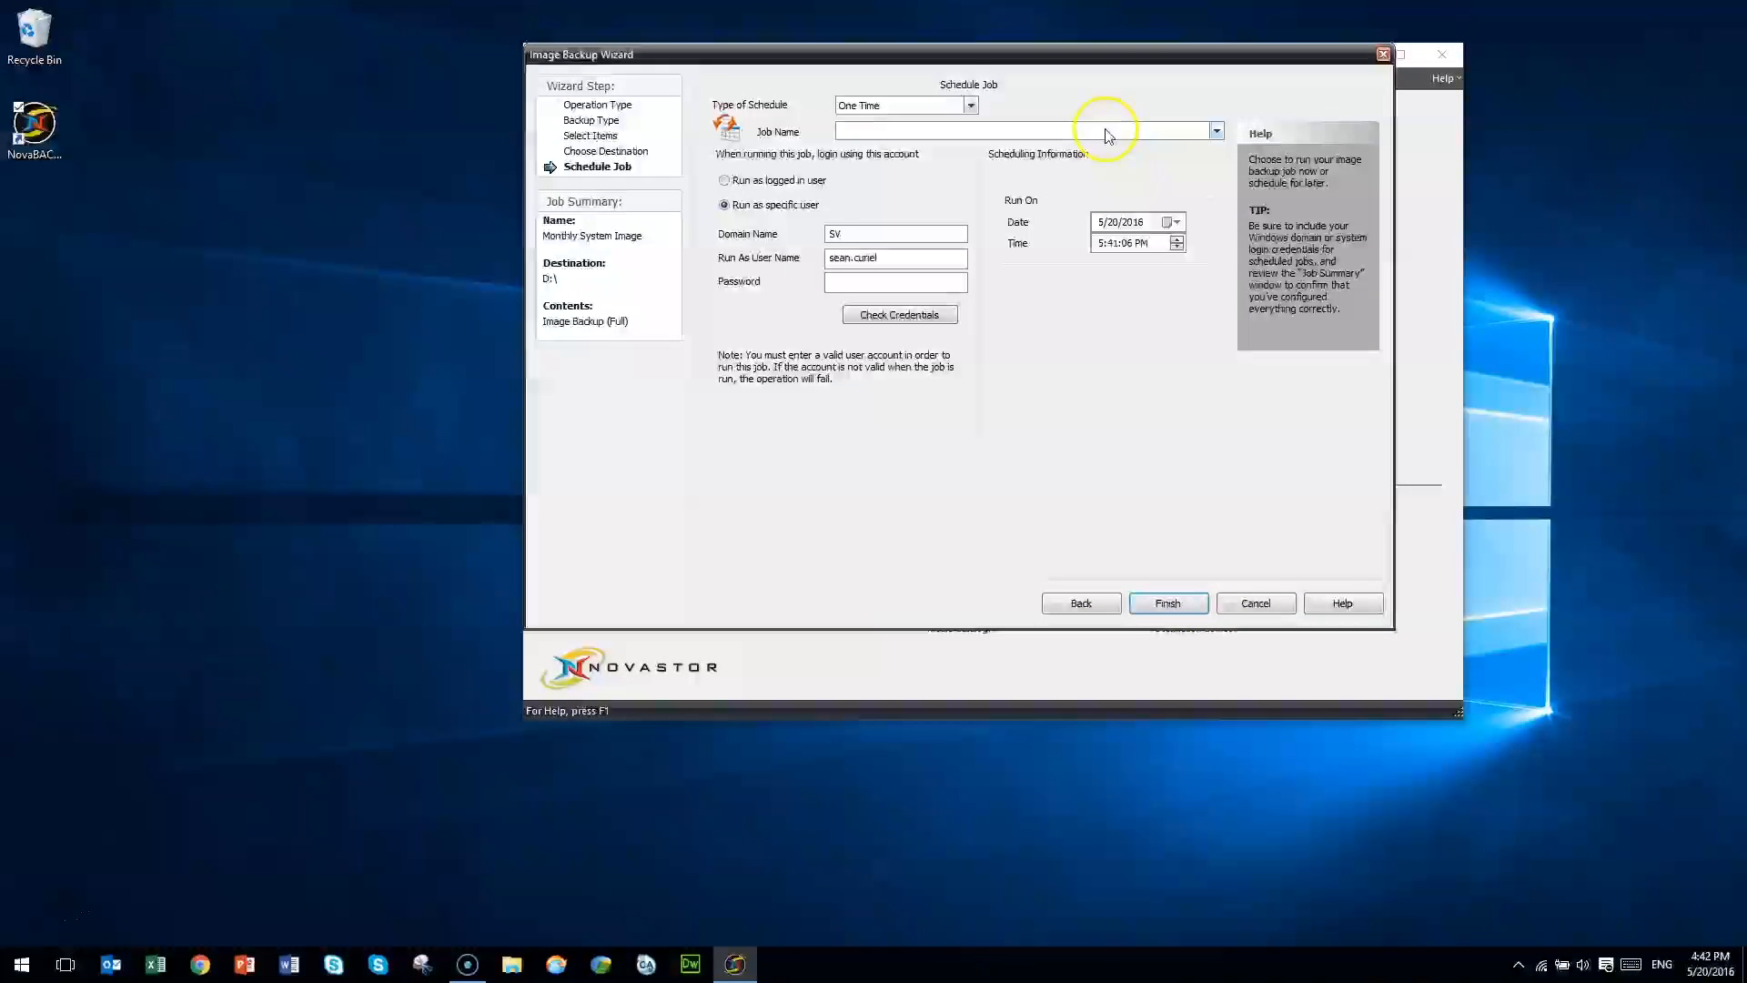
left_click(1211, 133)
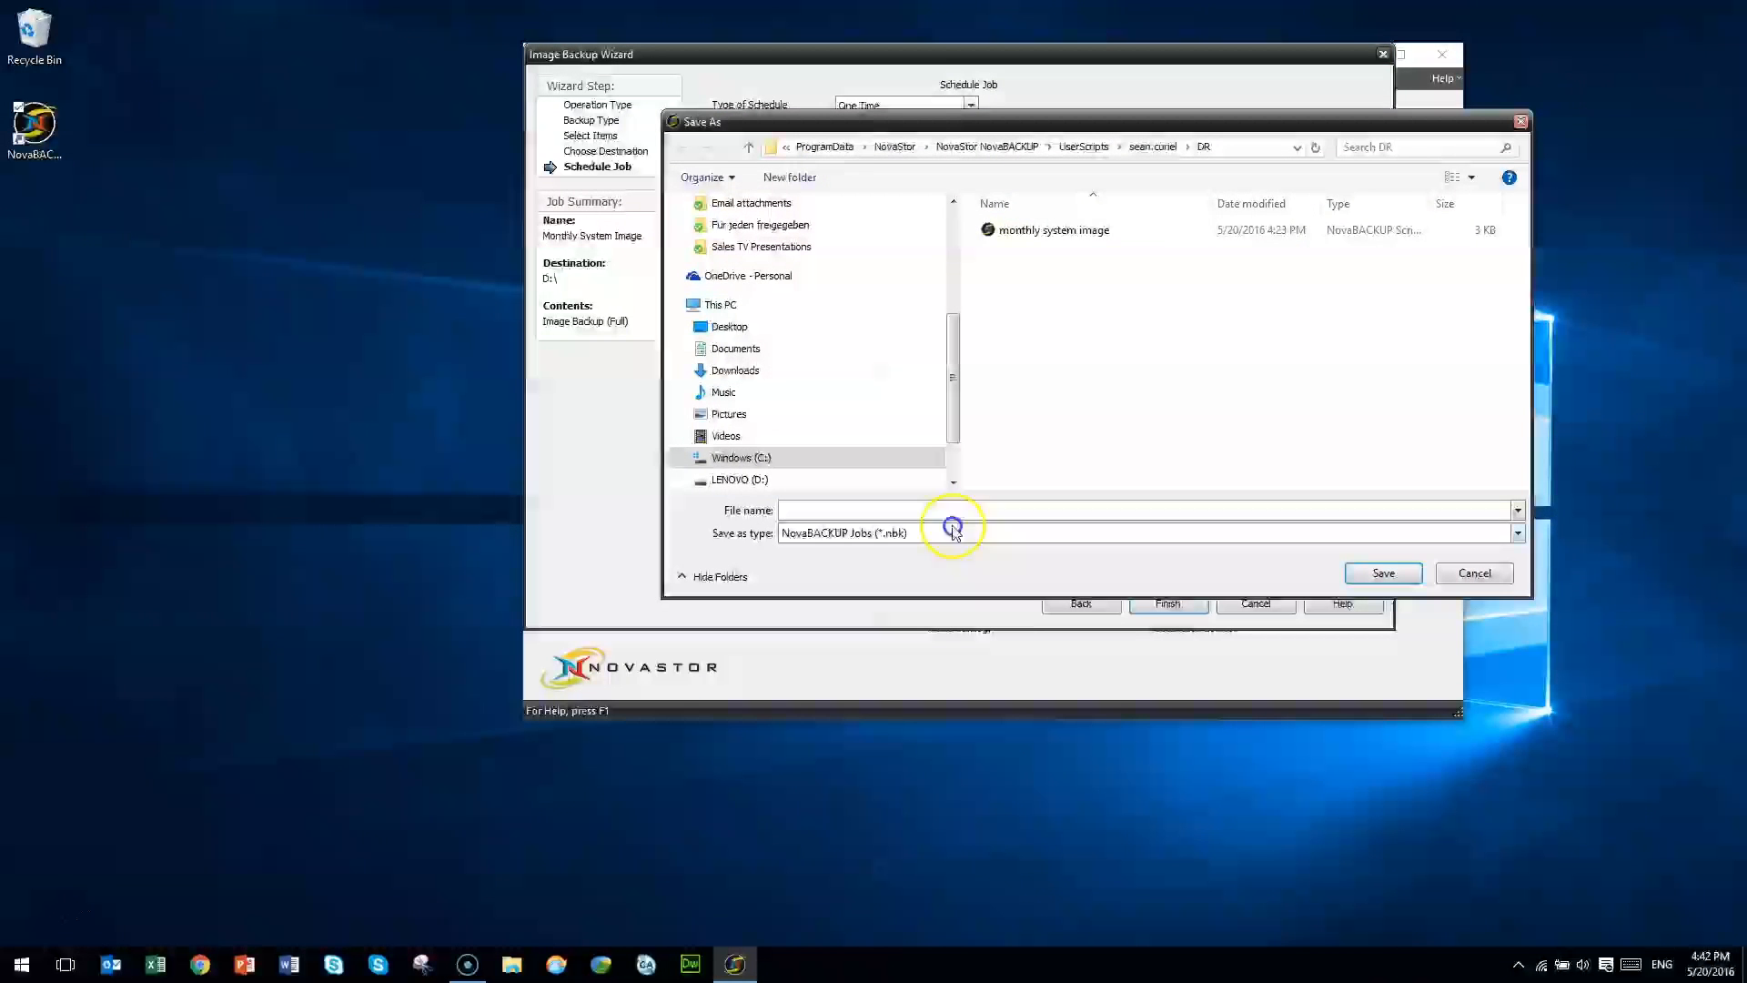
left_click(913, 509)
key("ctrl+v")
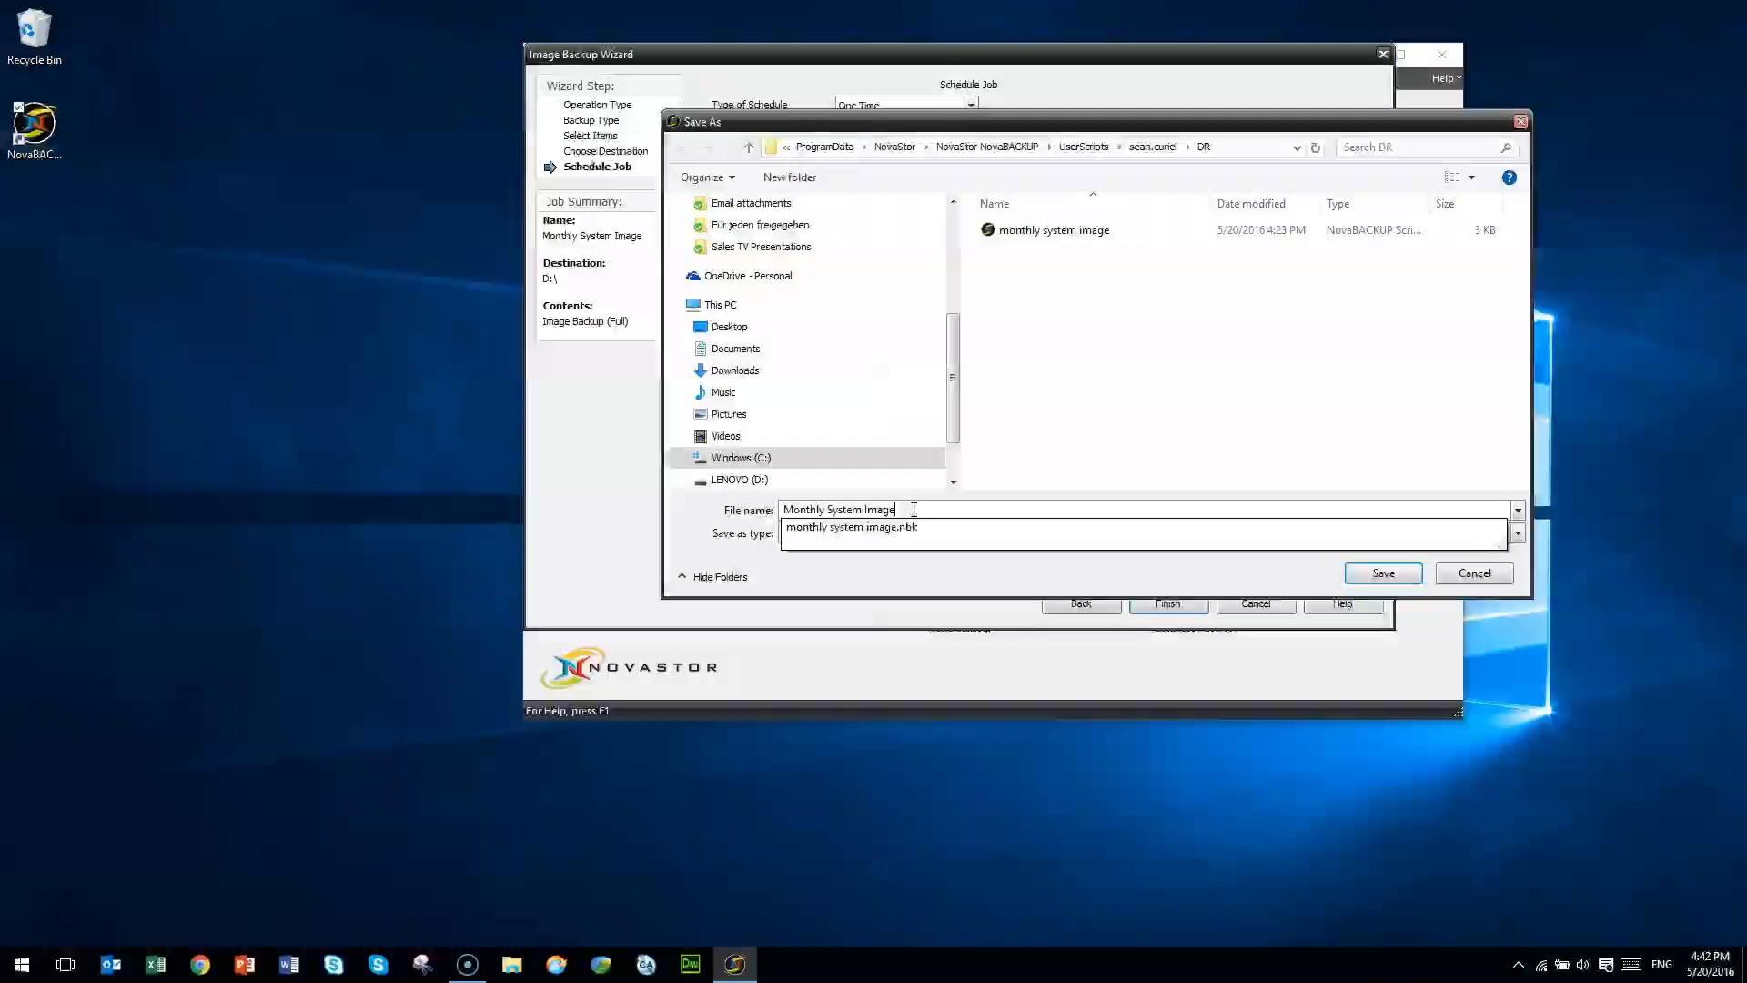
left_click(1386, 573)
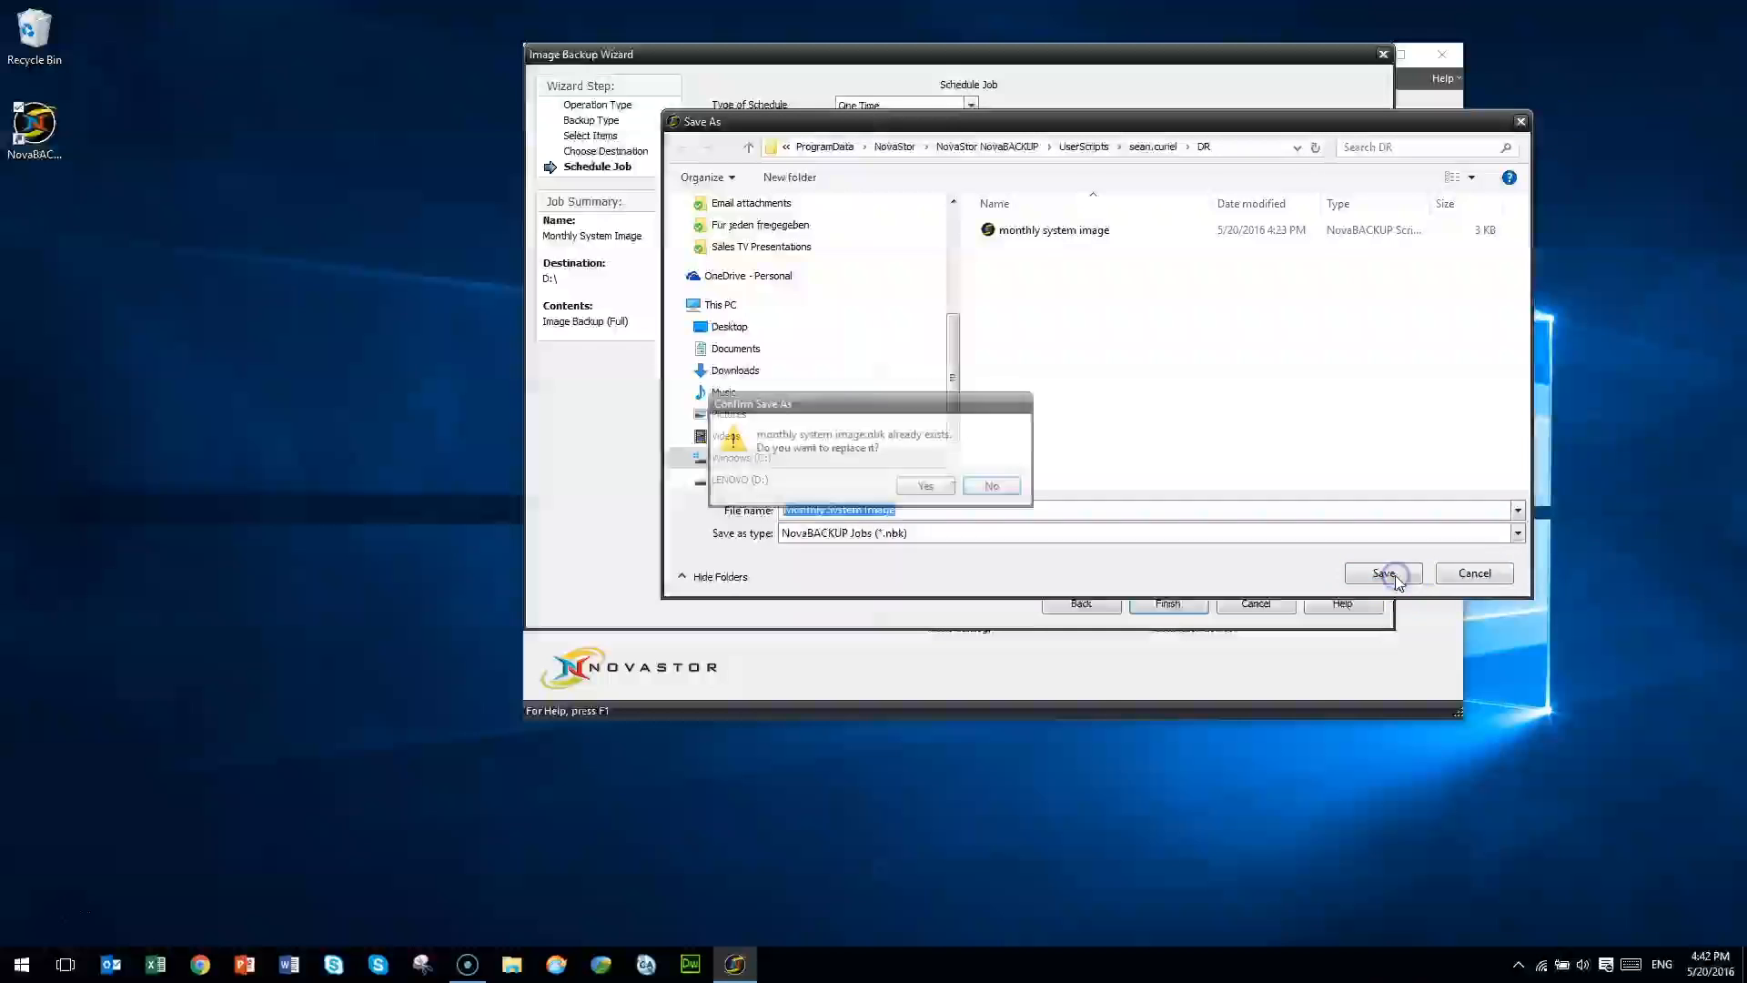
left_click(938, 489)
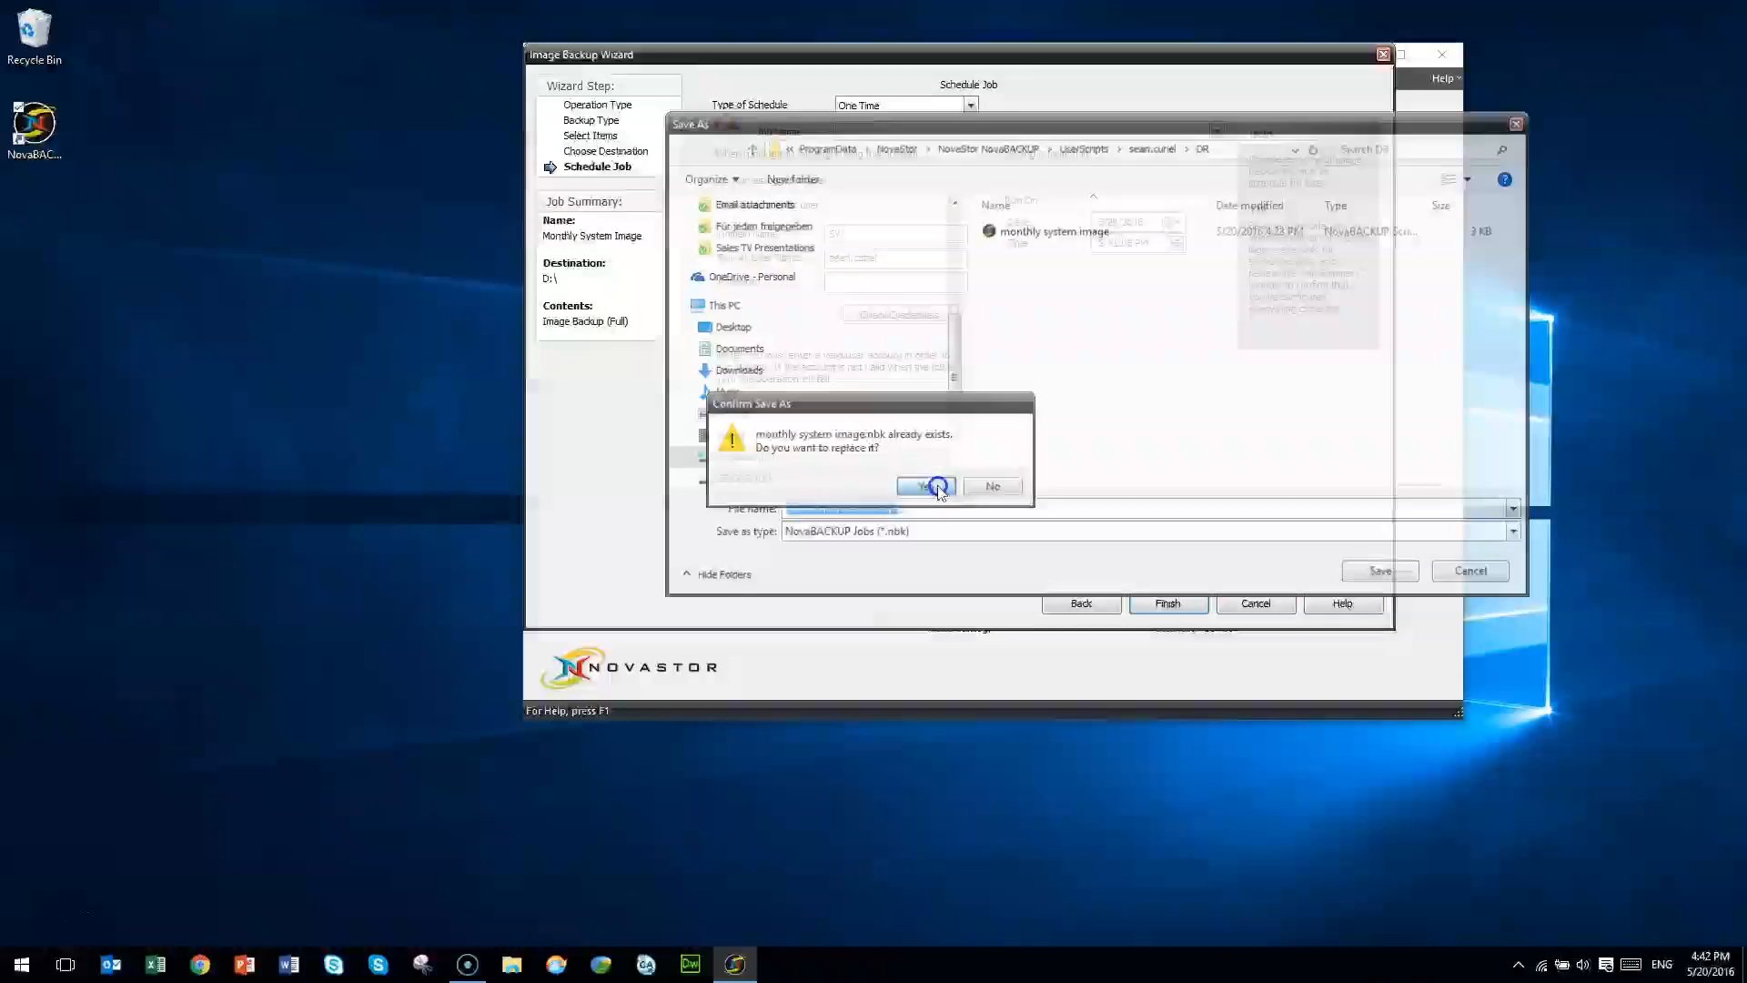
- Schedule the image backup monthly from 6/1/2016 at 4:00:00 PM, on day 1 of every 1 month, running as the logged-in user
left_click(972, 105)
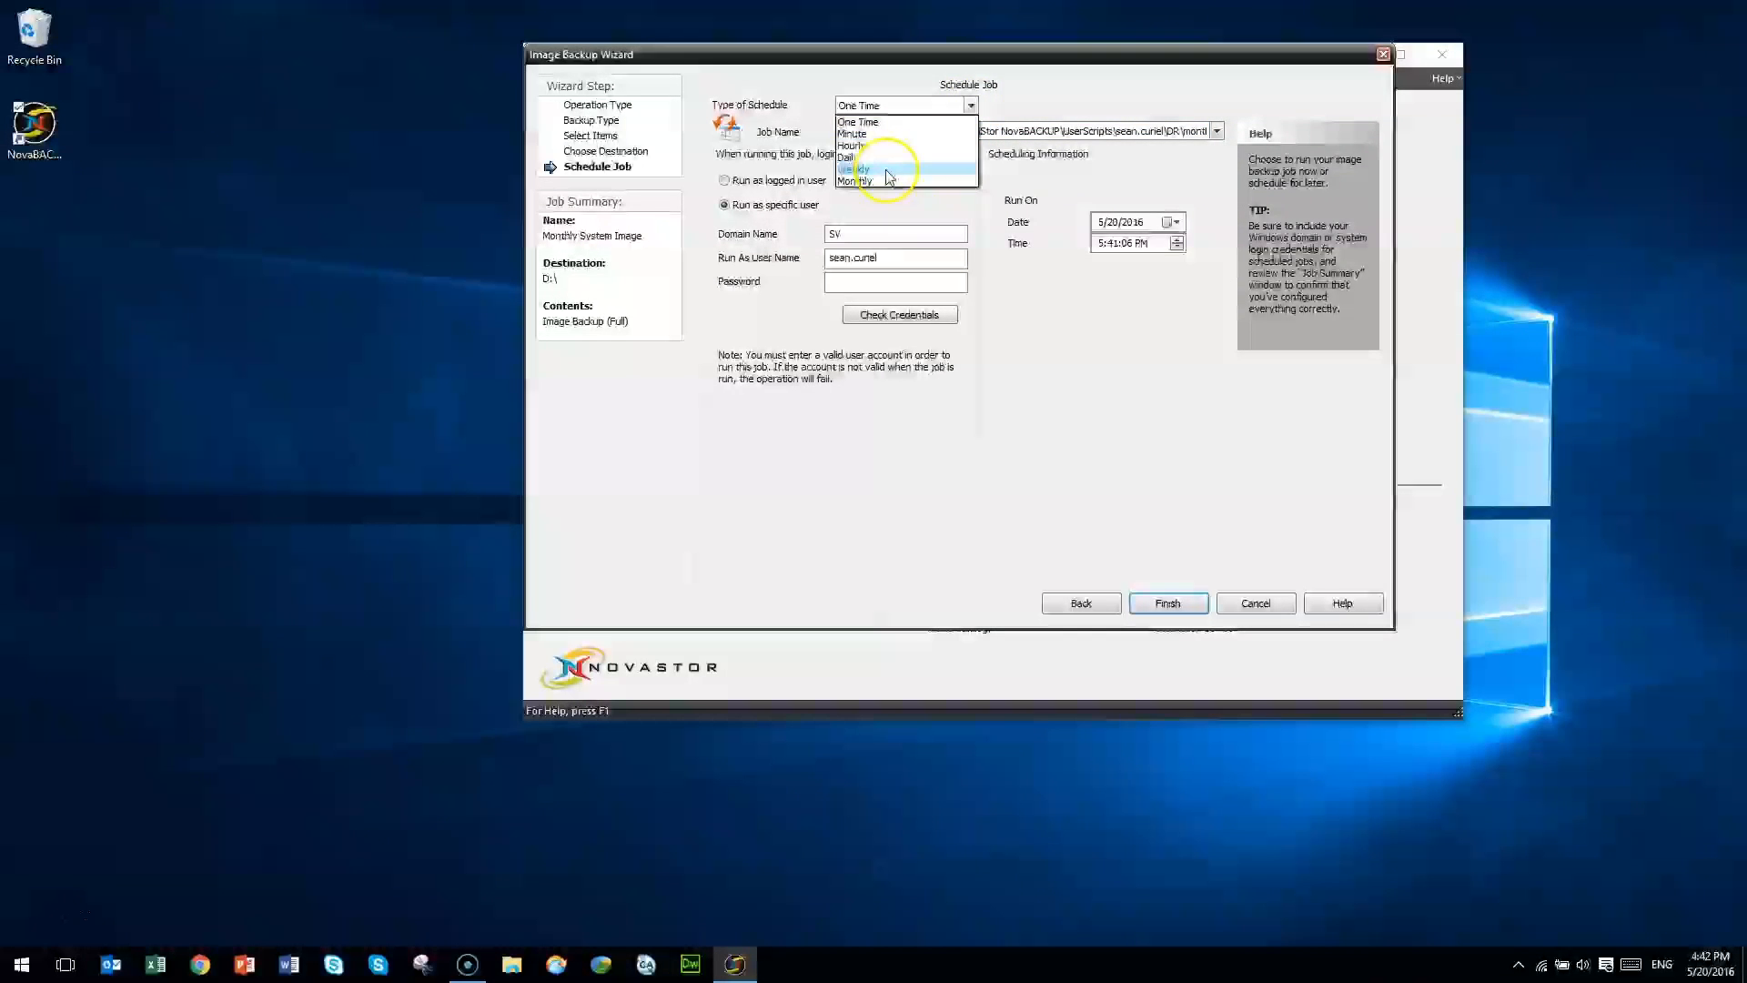
left_click(888, 157)
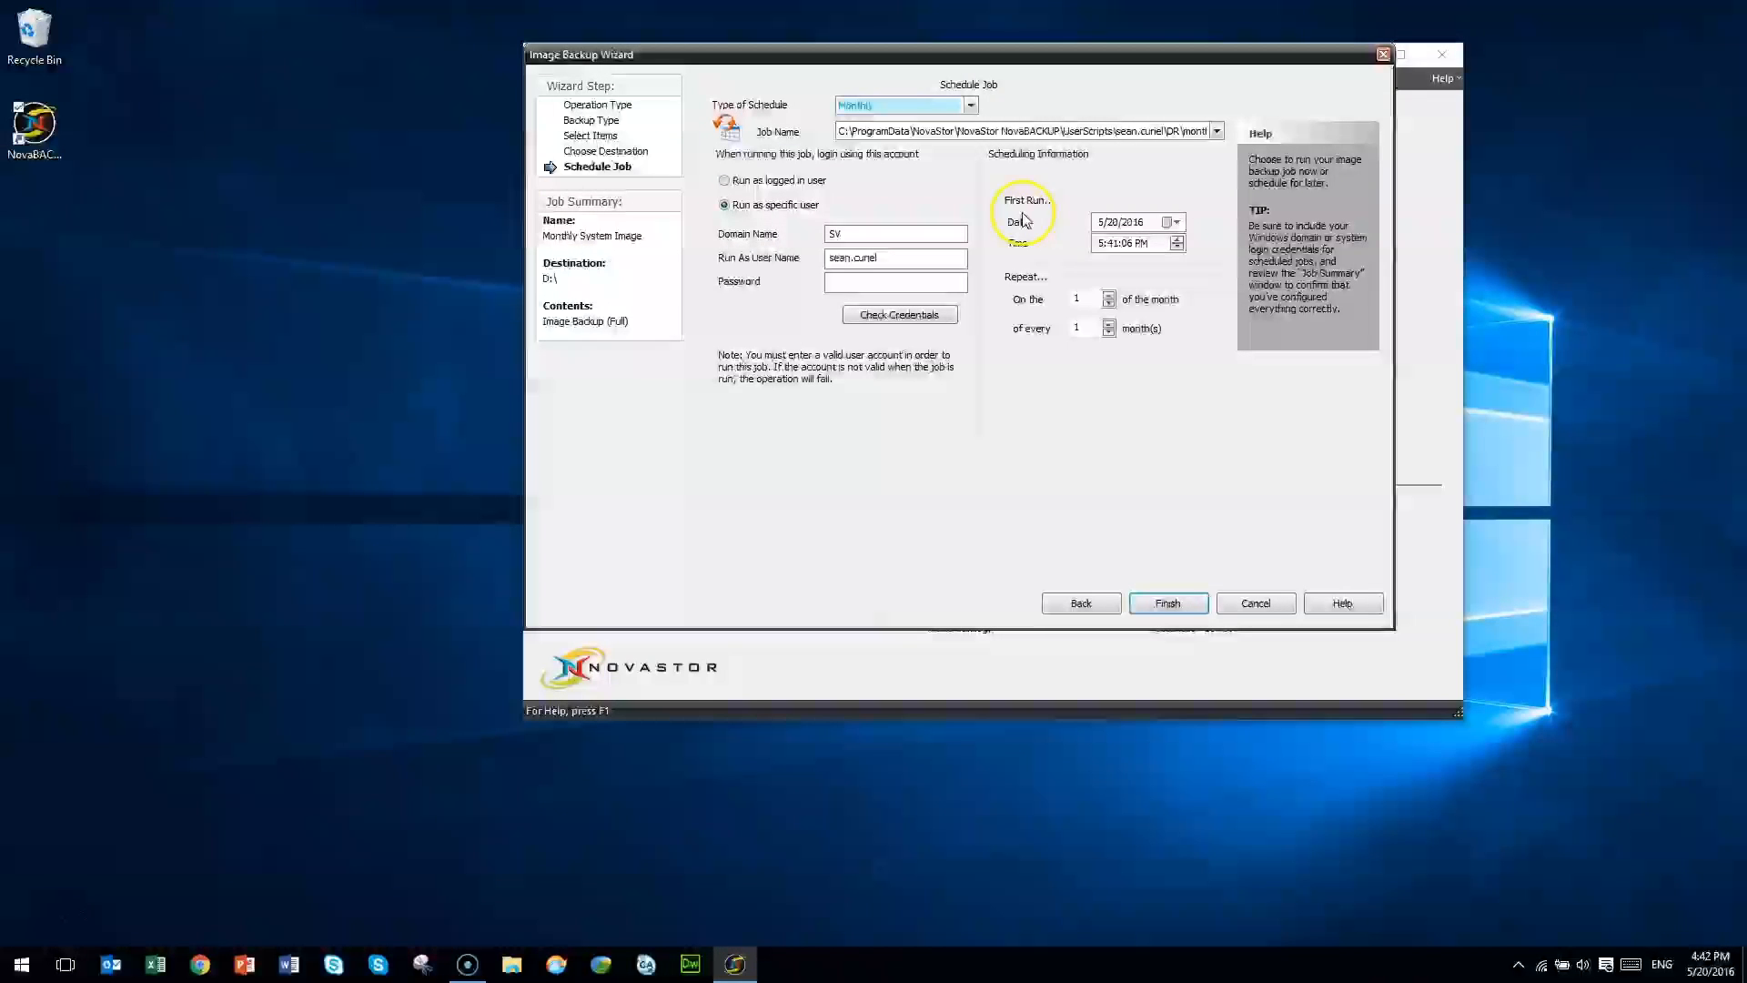
left_click(1166, 224)
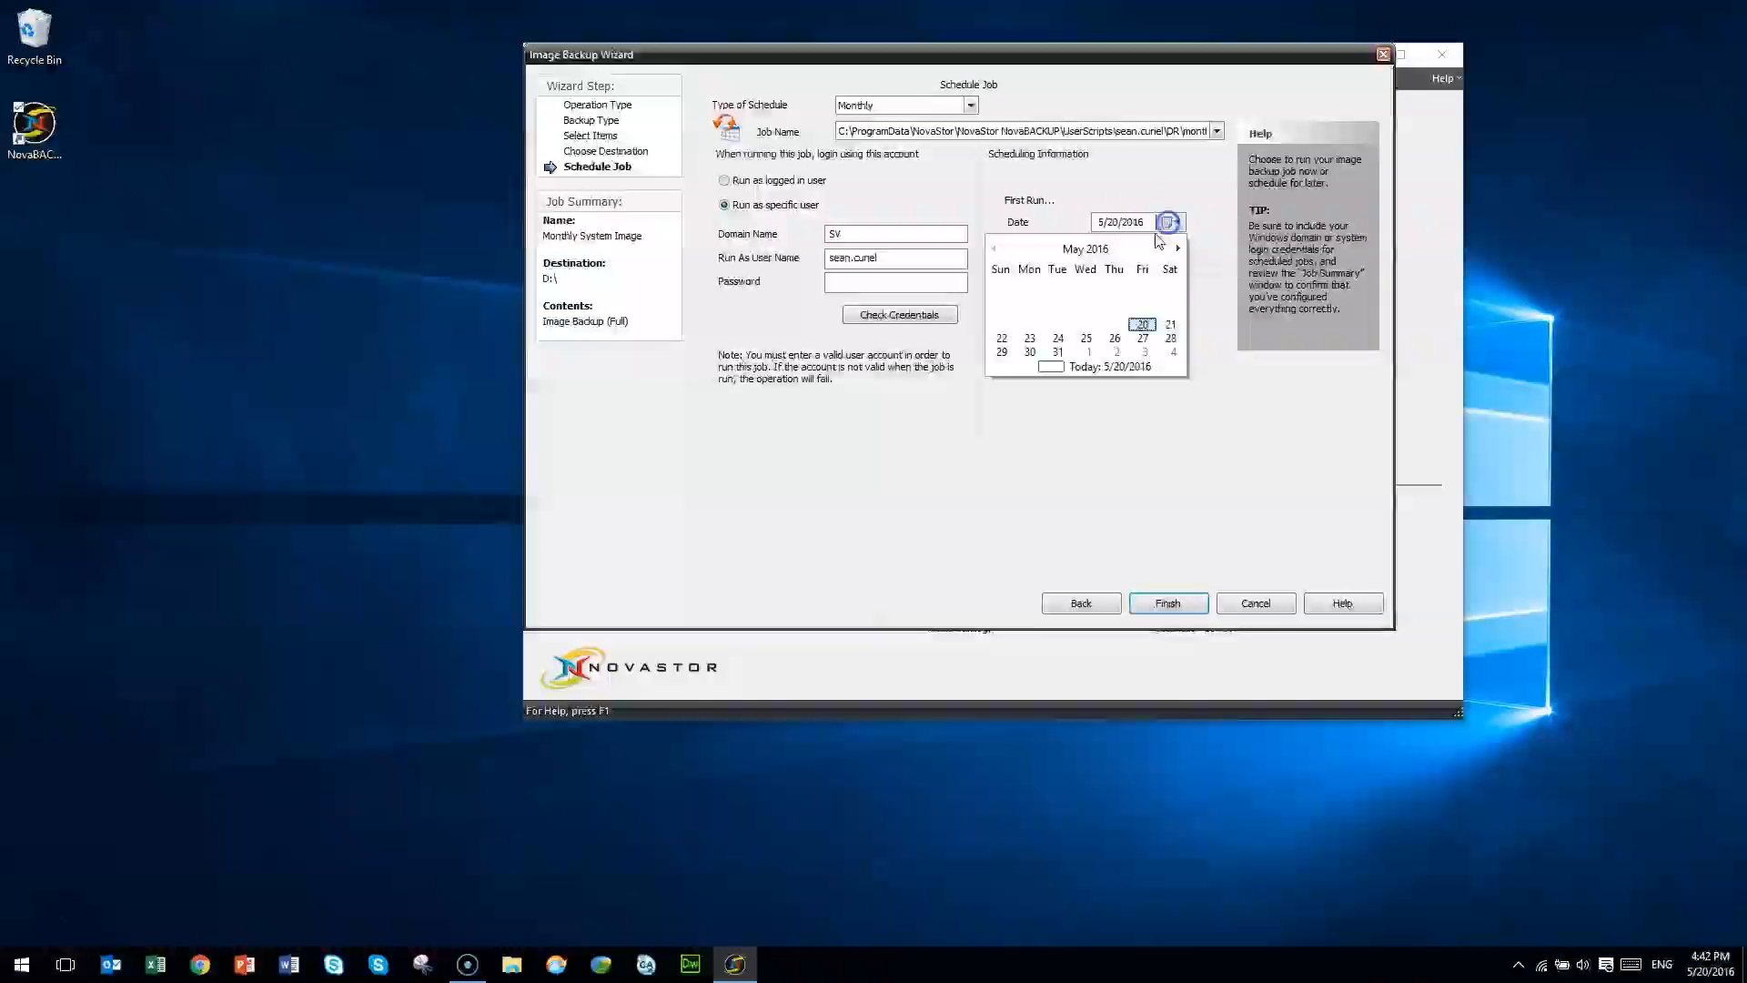
left_click(1086, 353)
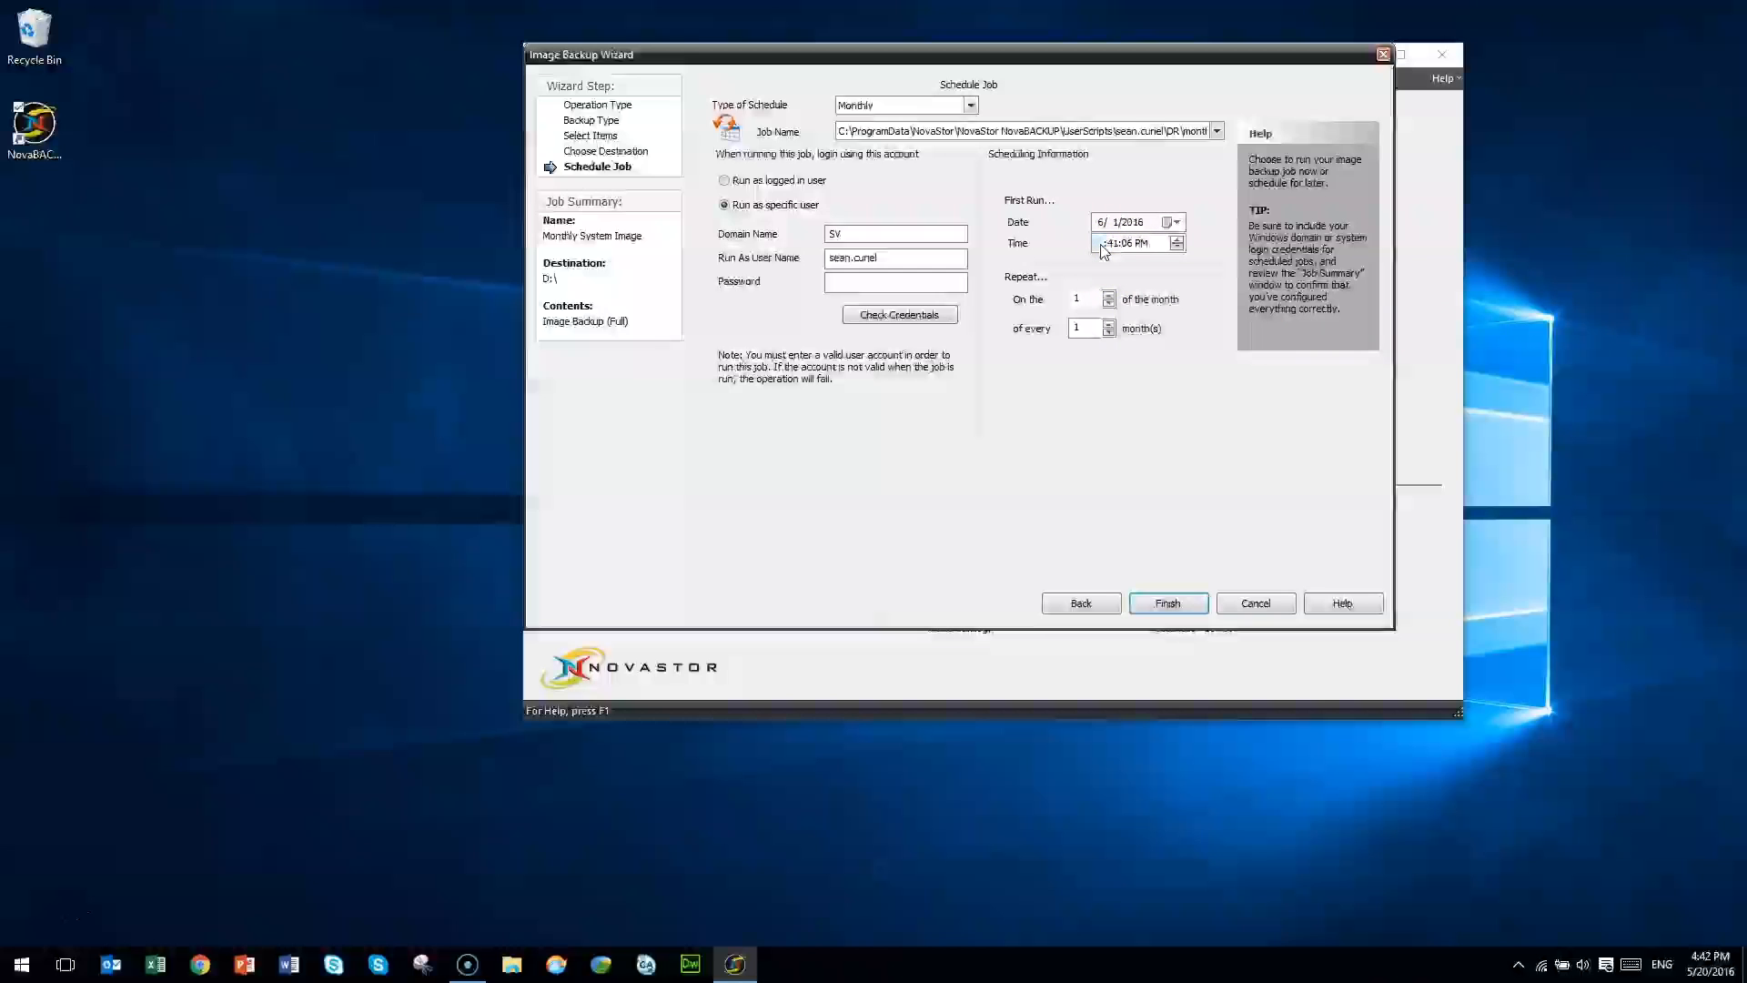
left_click(1109, 297)
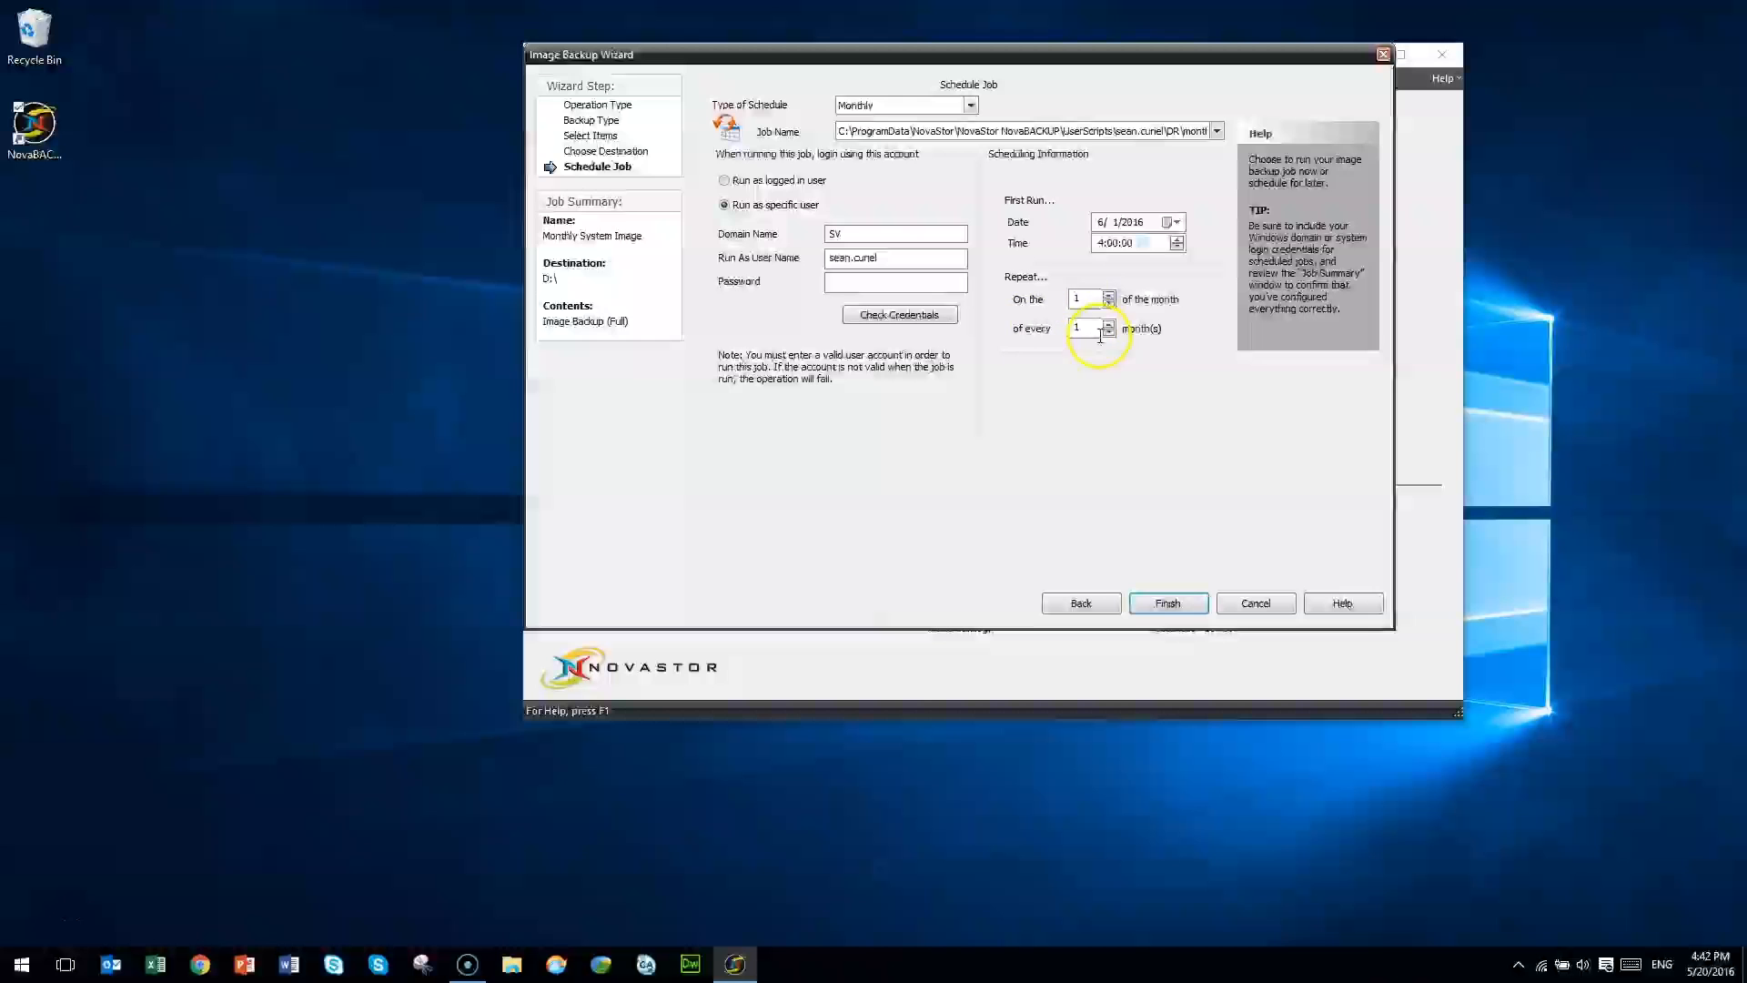
left_click(725, 180)
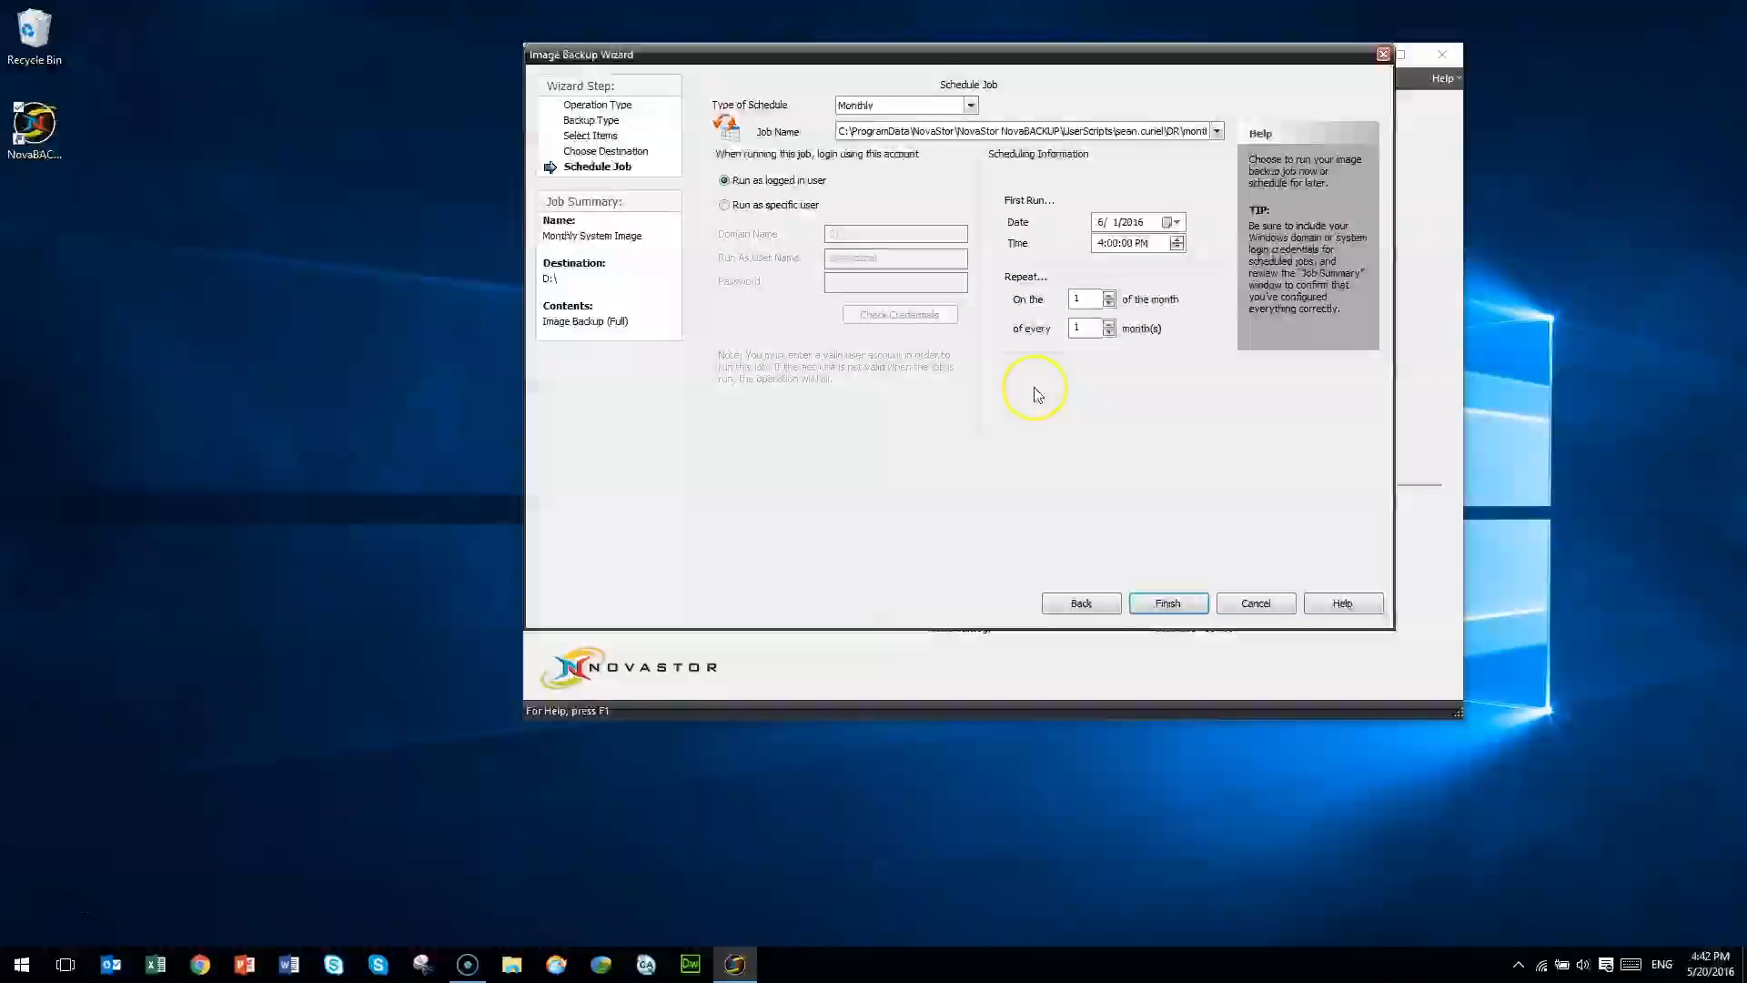
left_click(1166, 602)
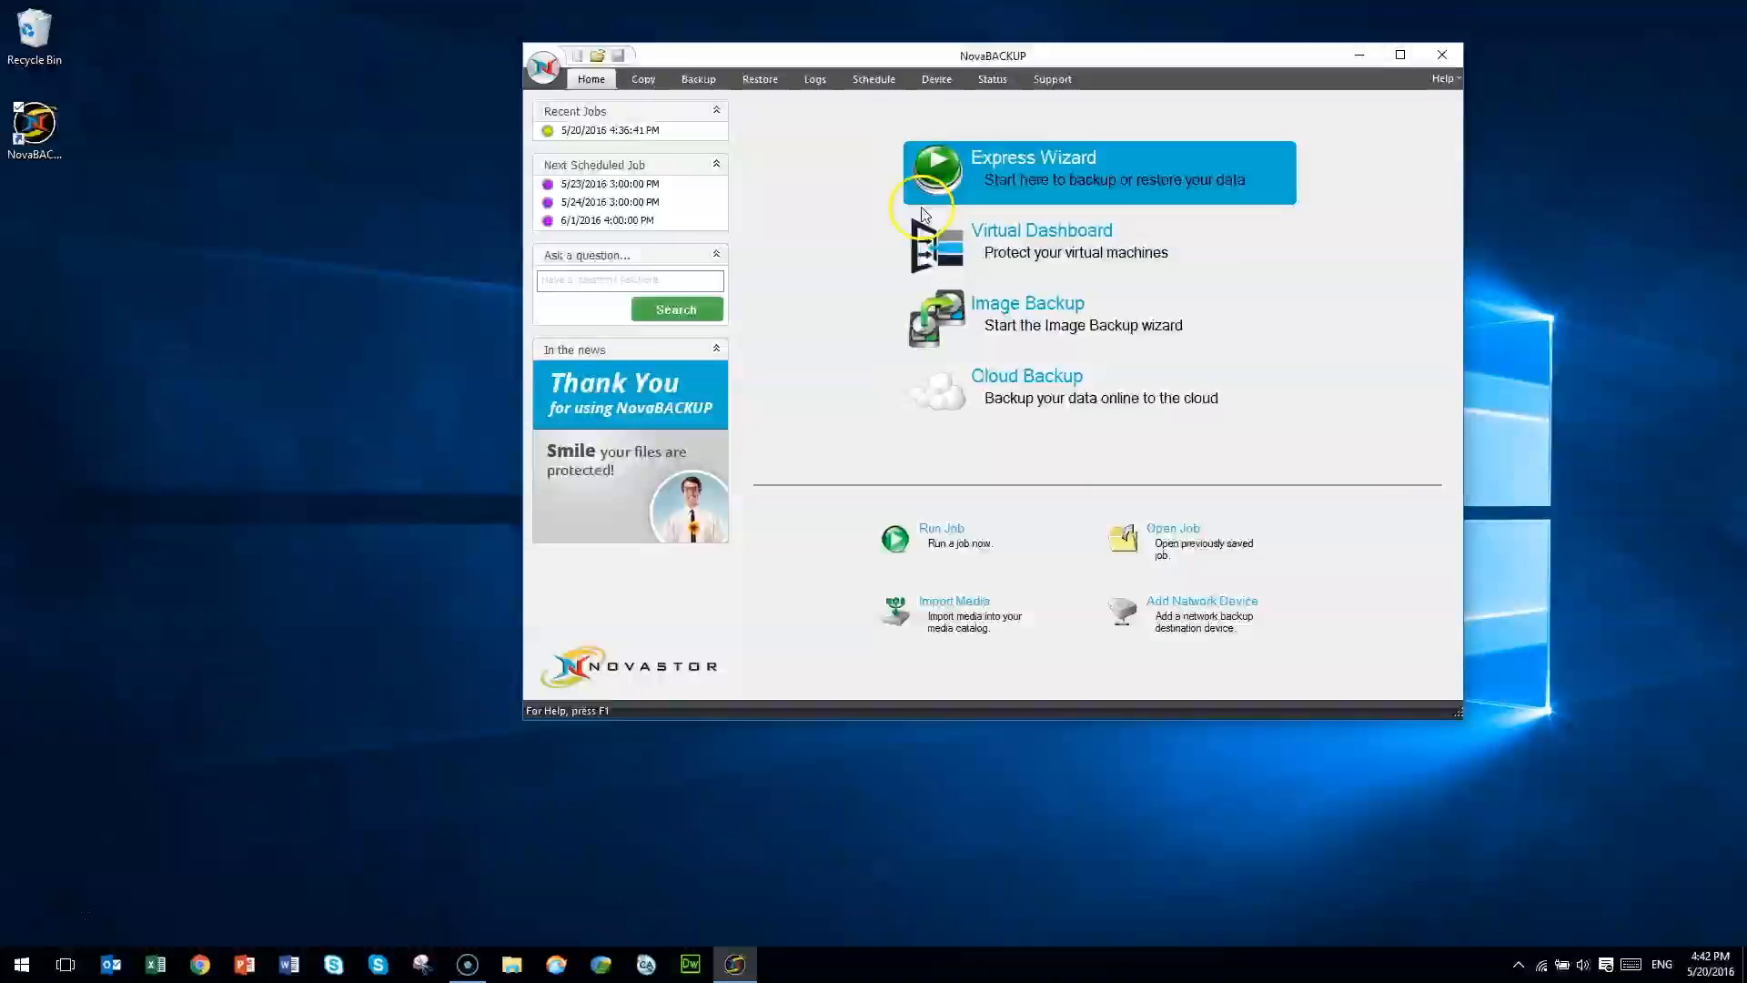
- Review the scheduled jobs and the management options offered for the monthly system image job, and return to the home page
left_click(875, 81)
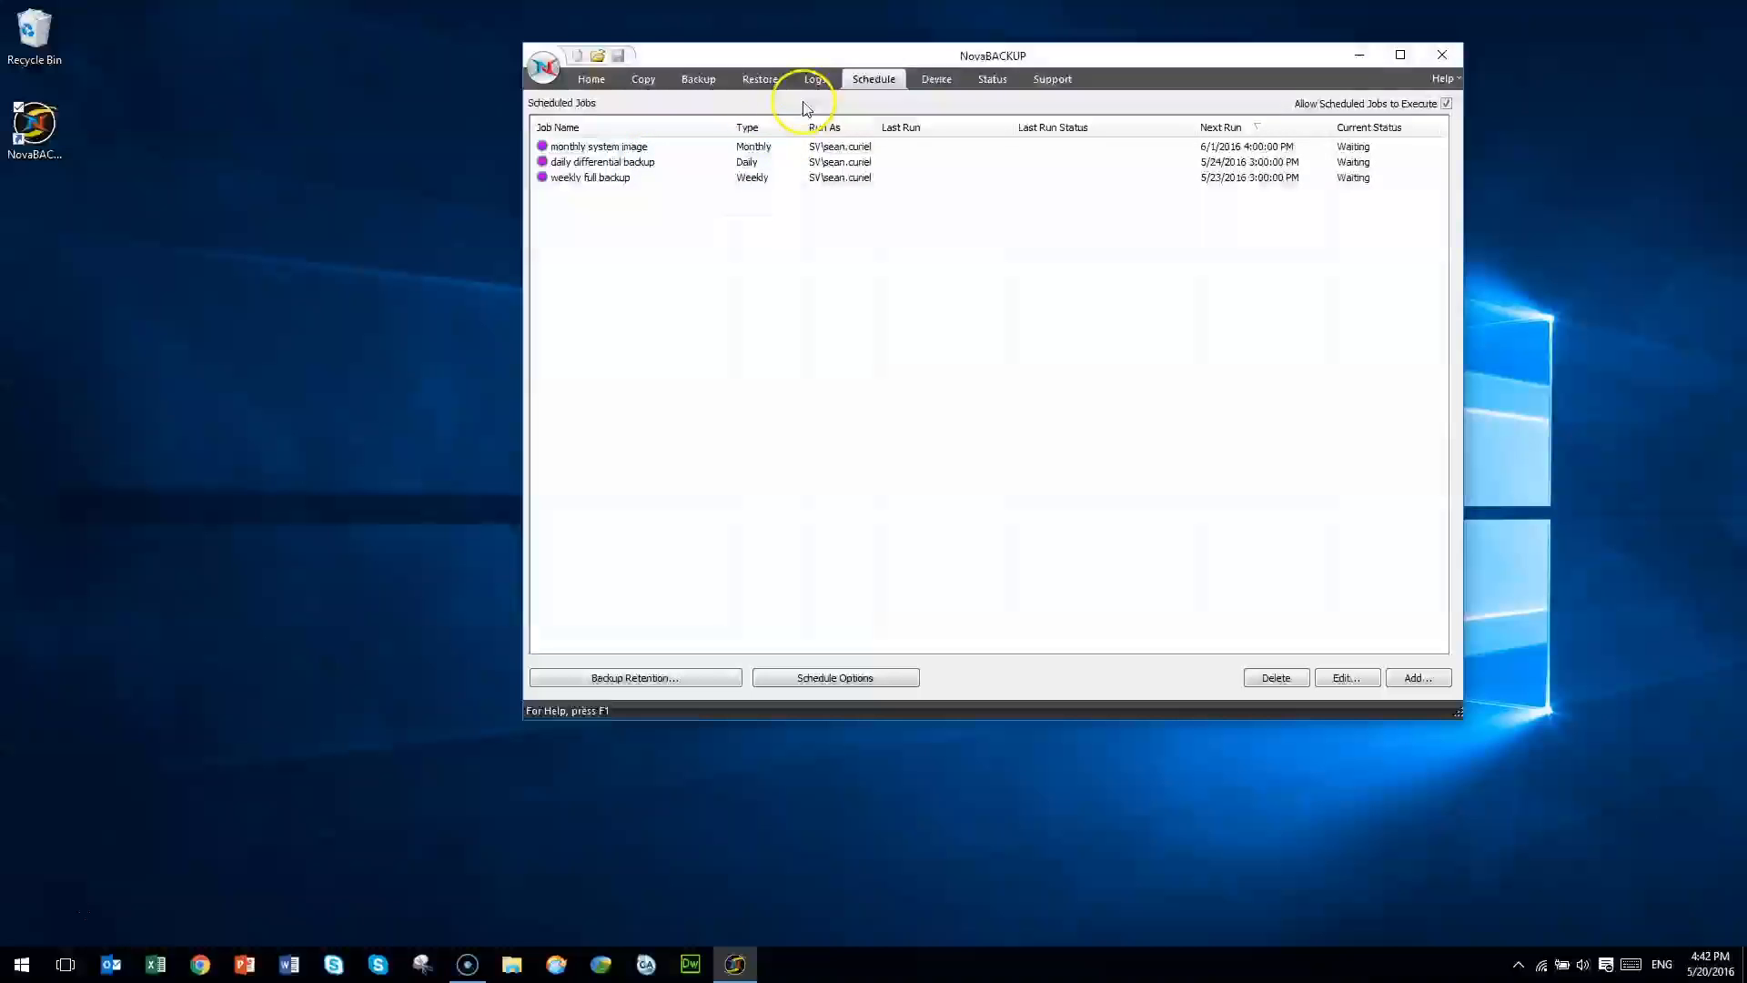
right_click(653, 147)
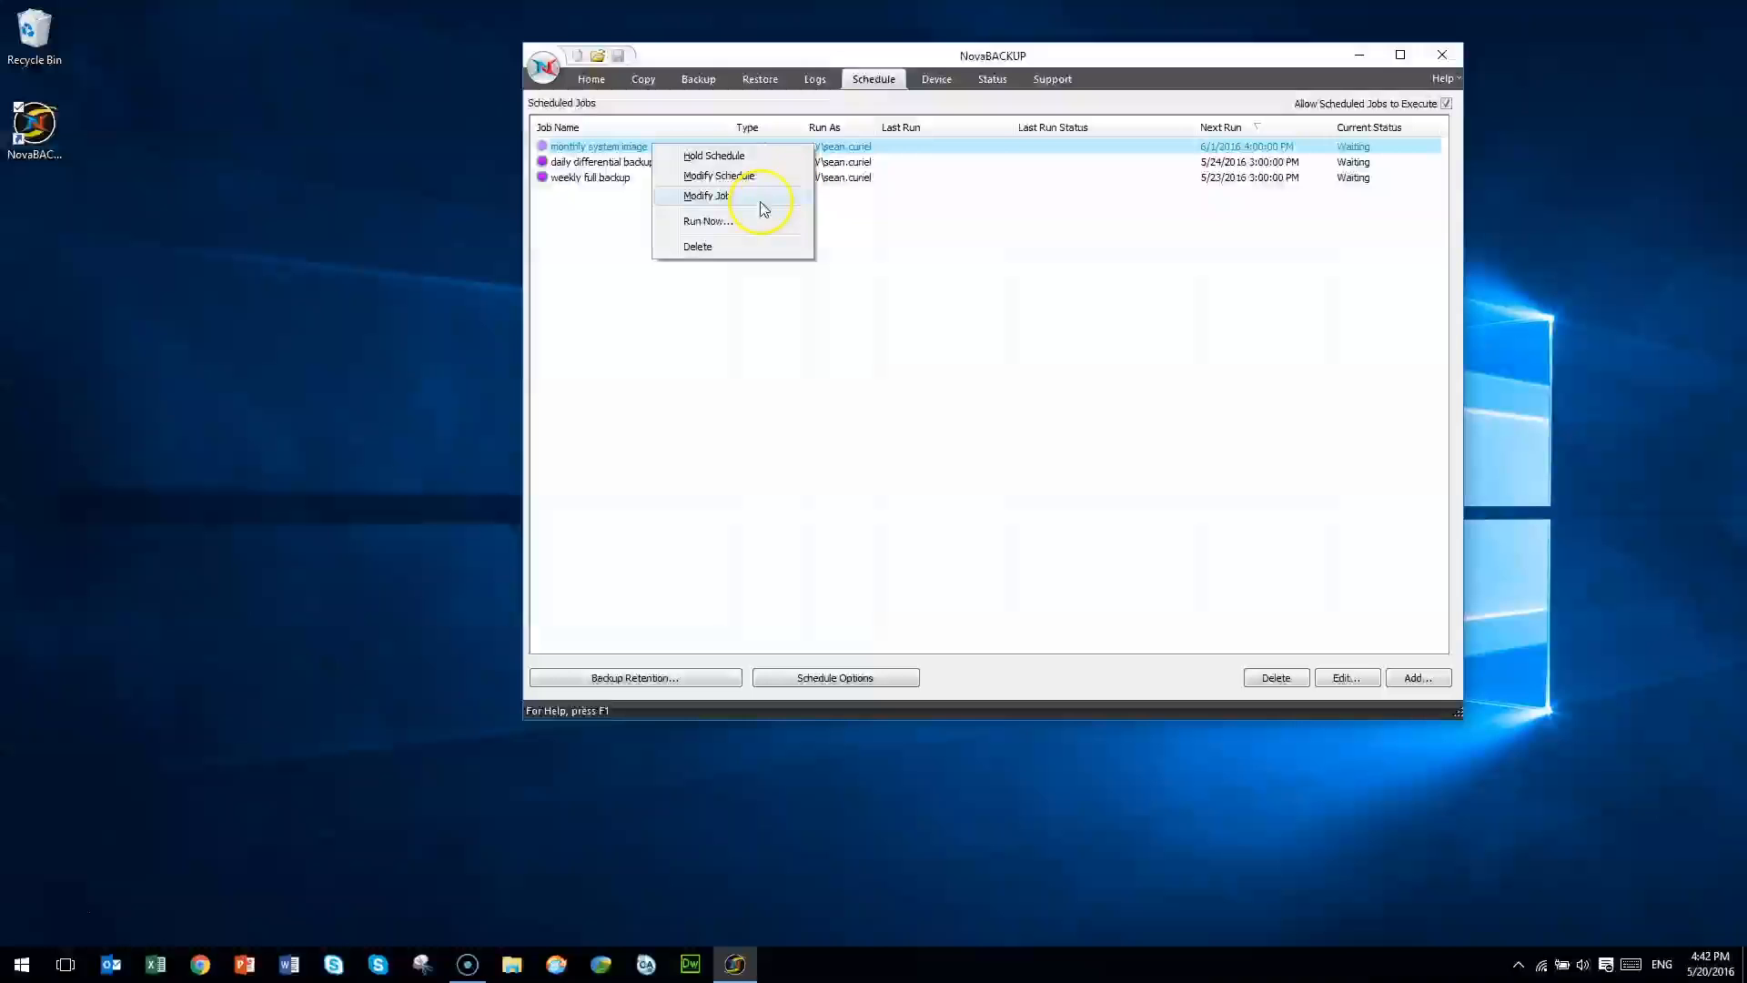
left_click(876, 244)
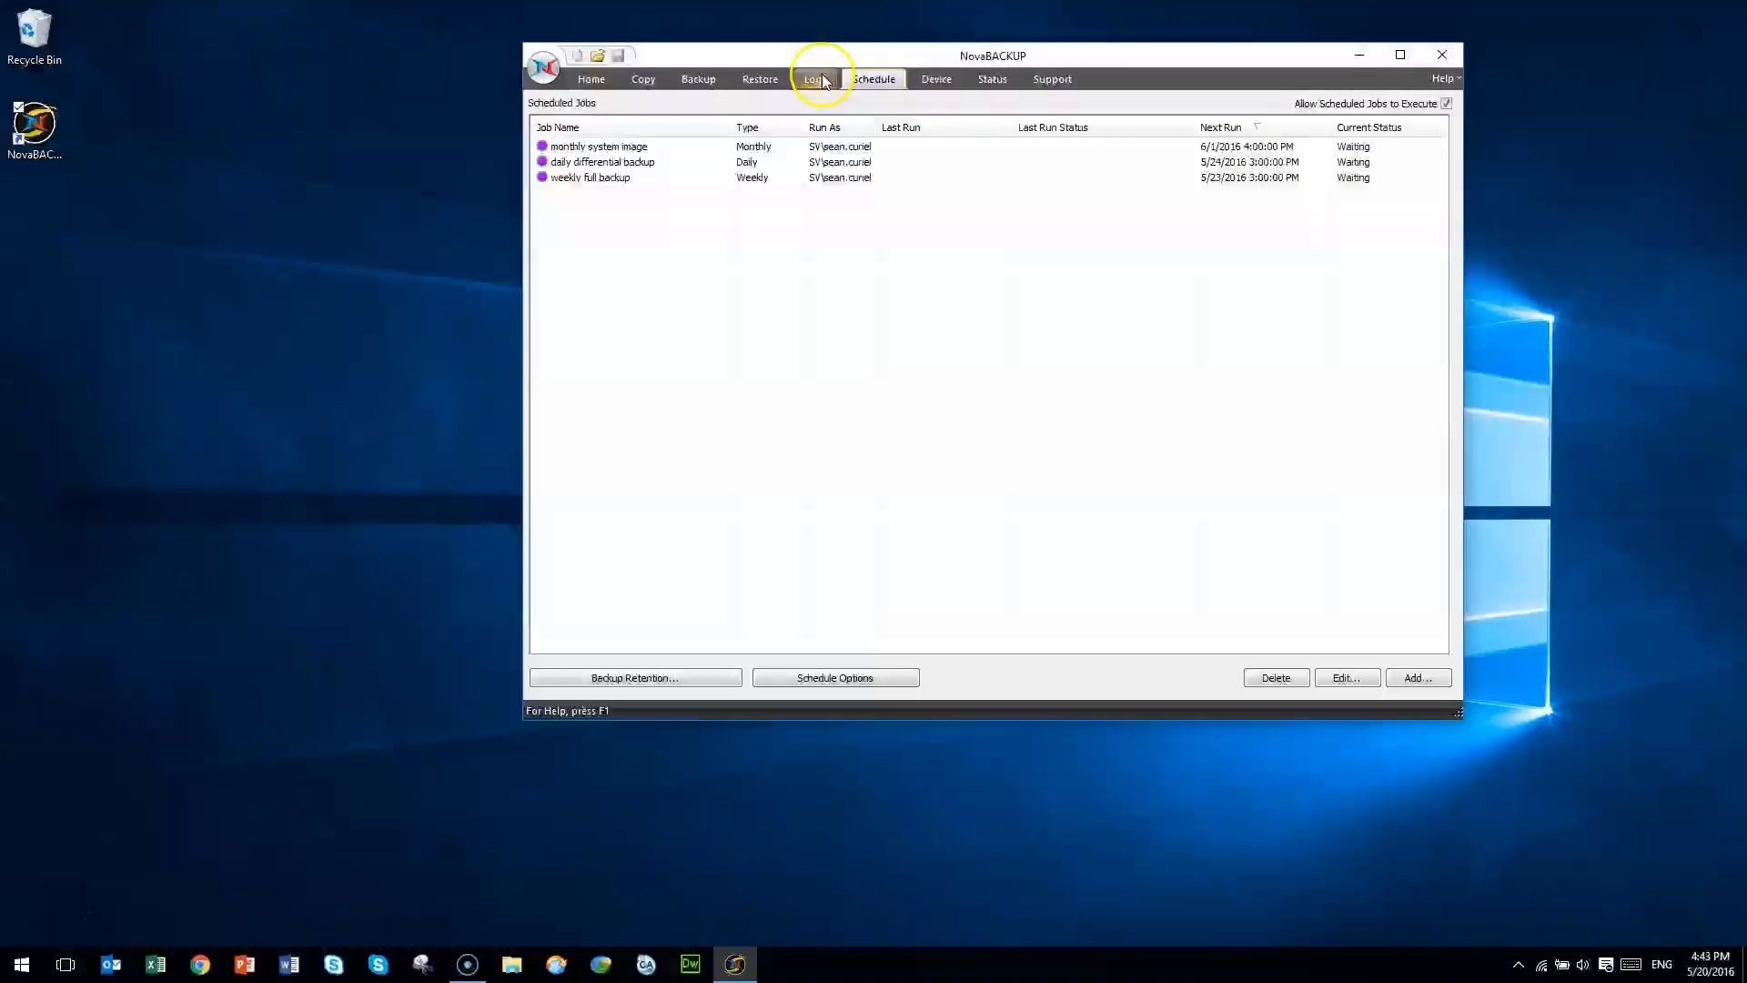
left_click(592, 79)
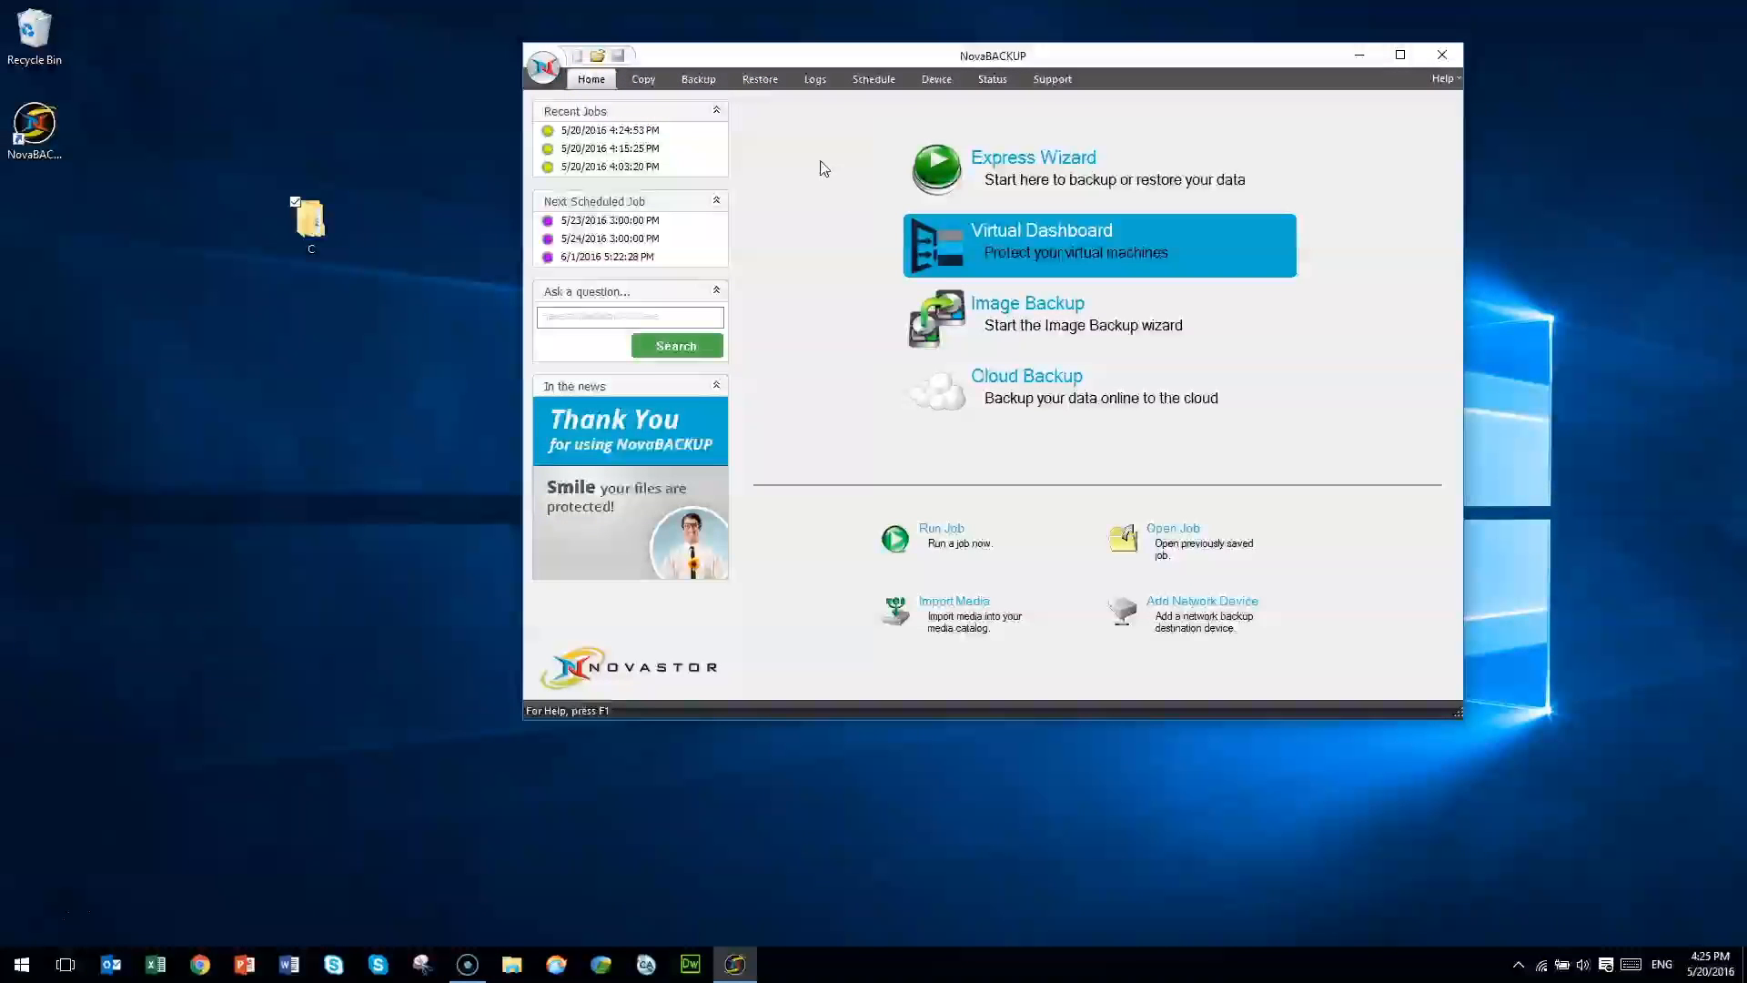